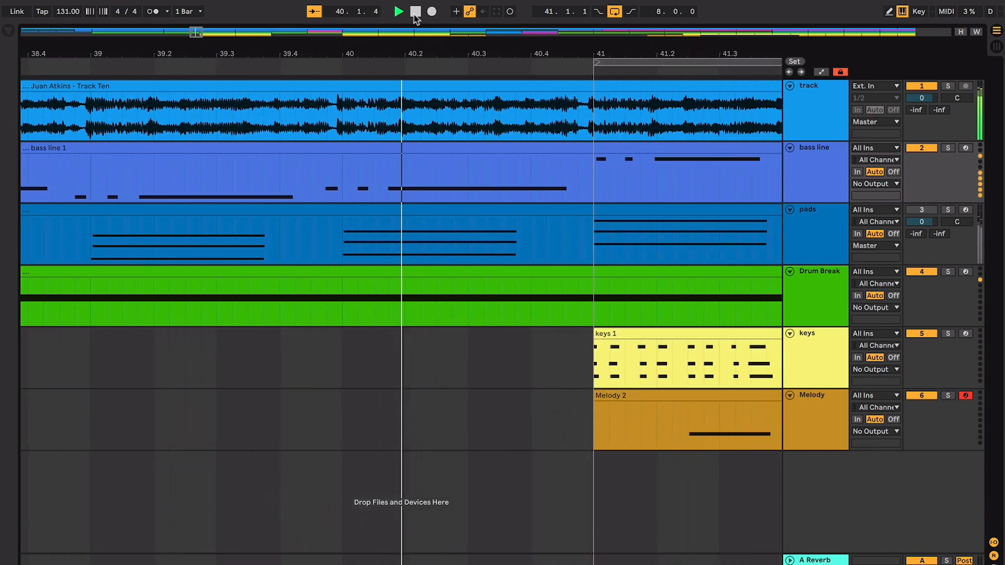
Step: Turn off the arrangement loop and stop playback at about bar 47
left_click(614, 11)
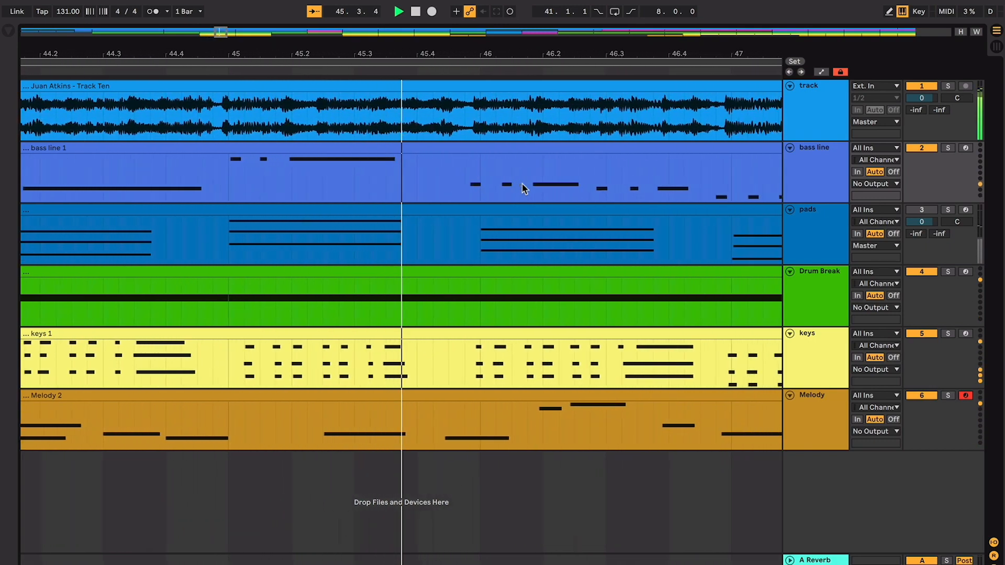
key("minus")
key("minus")
key("minus")
key("minus")
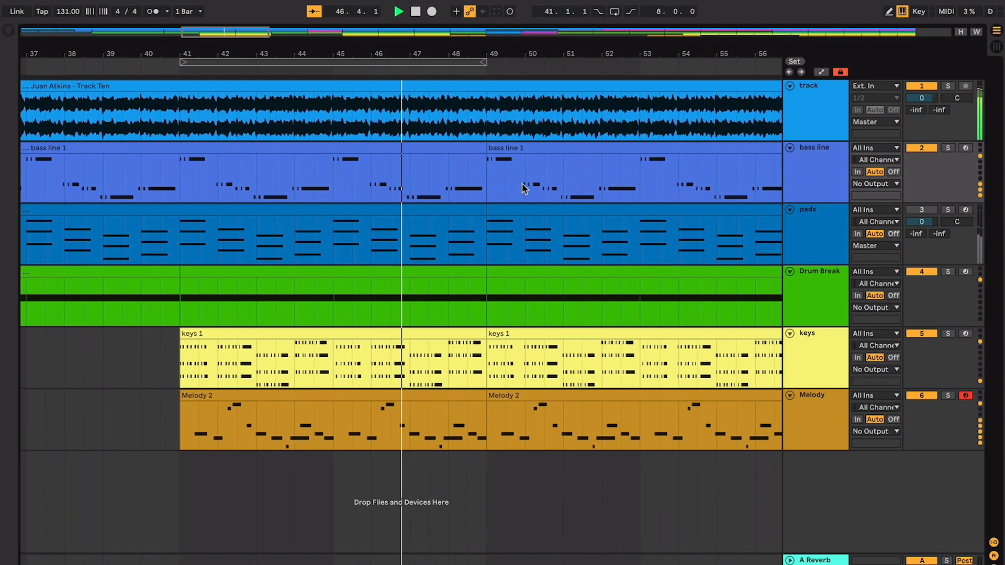
key("space")
Step: Go to the start of the arrangement and examine the repeated four-bar pads clips in the intro
scroll(416, 235, "left", 6)
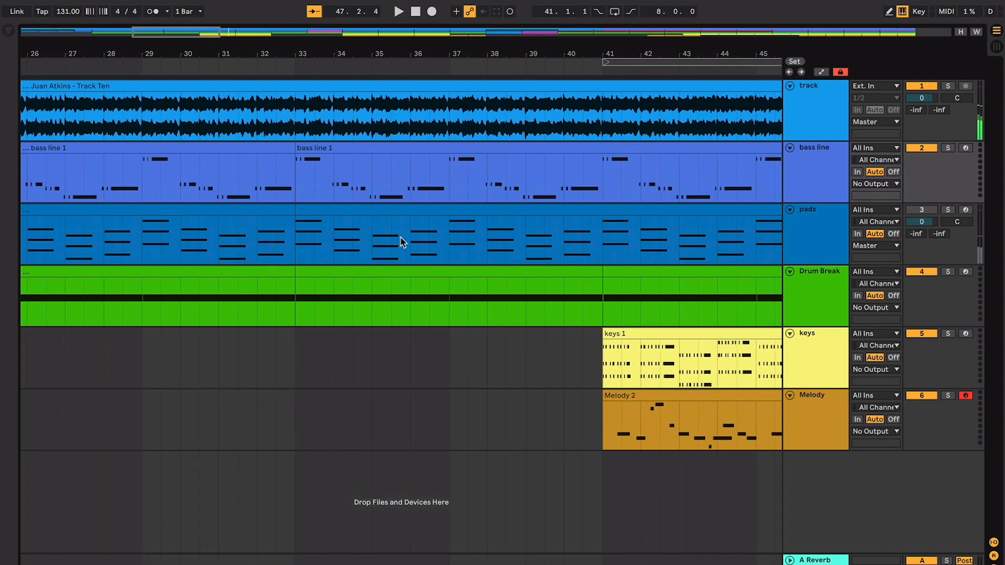
scroll(400, 242, "left", 12)
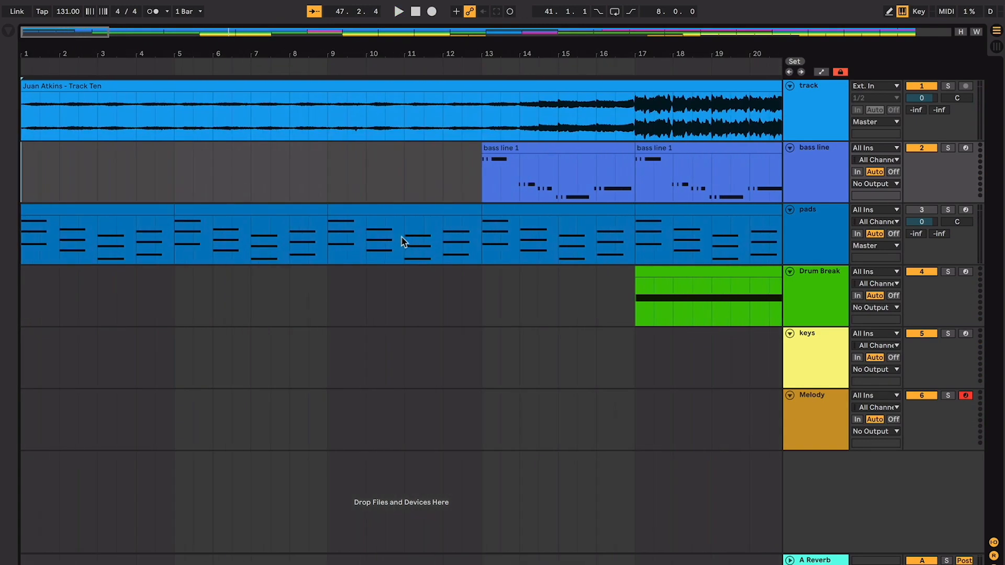
left_click(417, 213)
scroll(424, 216, "right", 2)
scroll(418, 214, "left", 2)
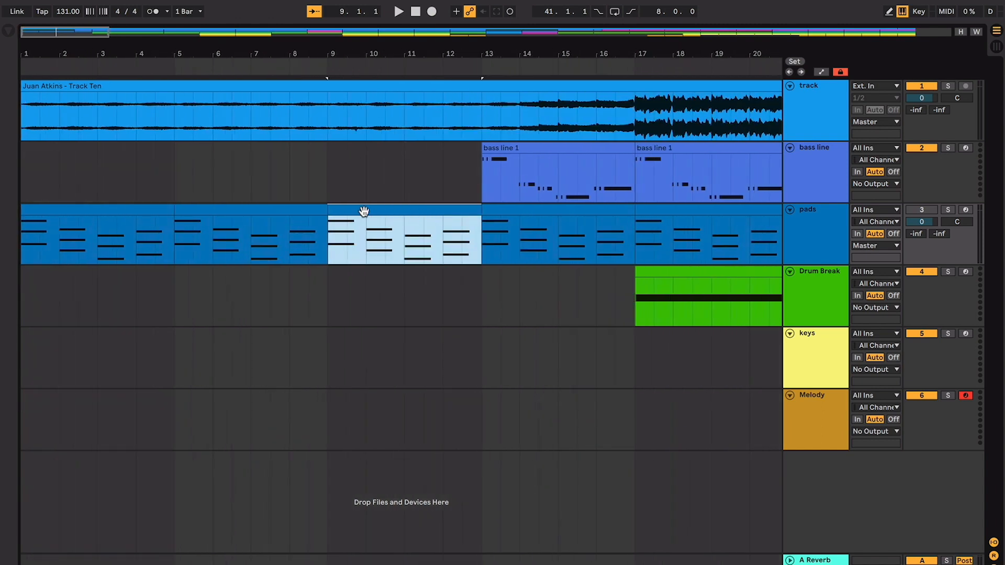
scroll(361, 211, "right", 3)
scroll(355, 210, "left", 1)
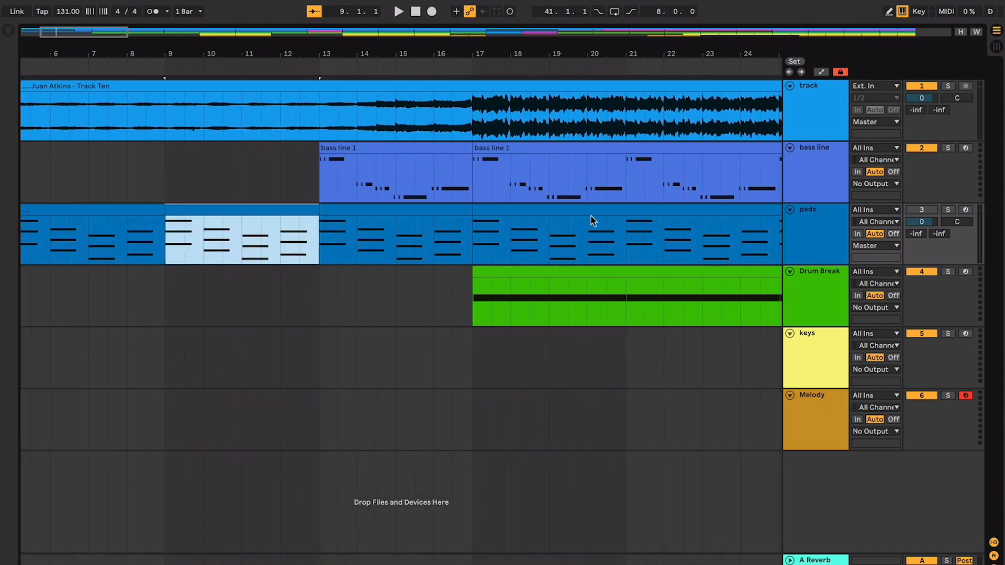
scroll(550, 188, "left", 4)
left_click(117, 228)
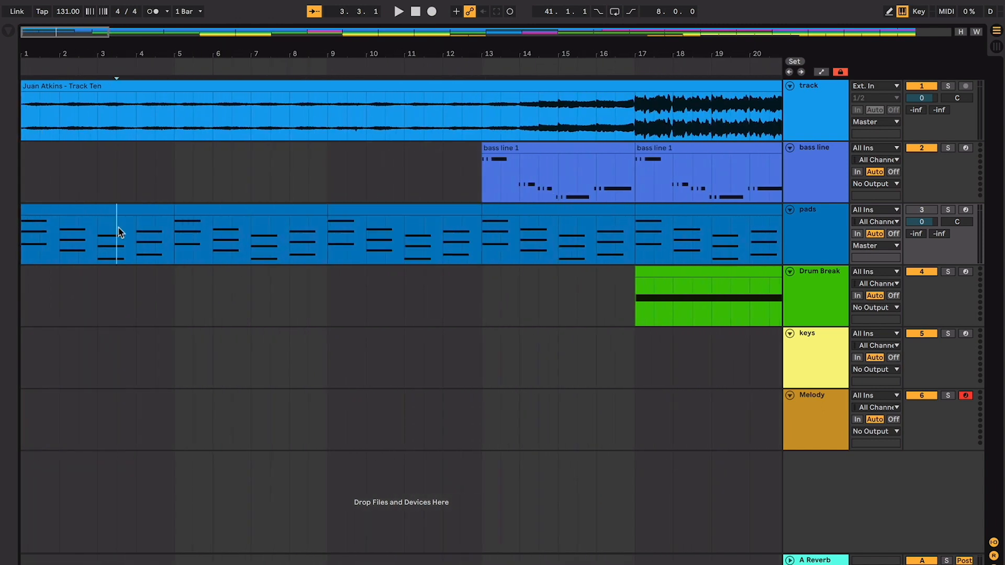
left_click(130, 213)
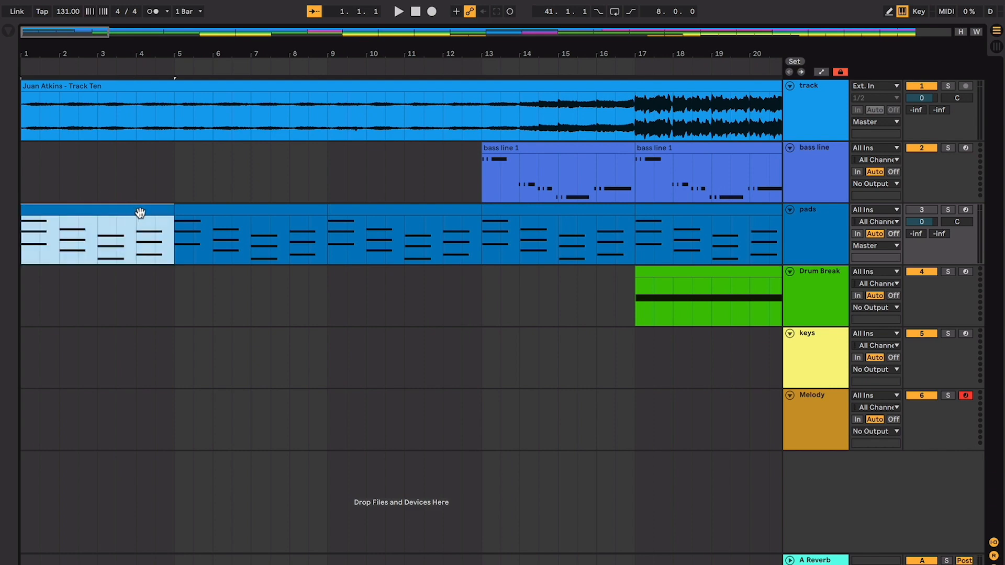
left_click(259, 206)
left_click(386, 219)
Step: Split the bass line clip at bar 16, copying the split-off bar to bar 12, and audition the lead-in
left_click(595, 187)
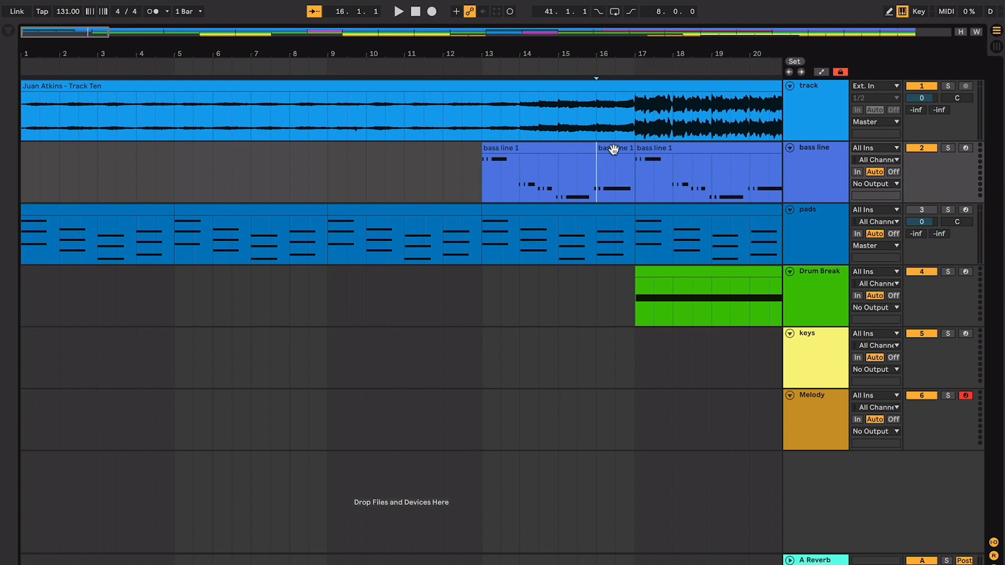
left_click_drag(613, 150, 455, 178)
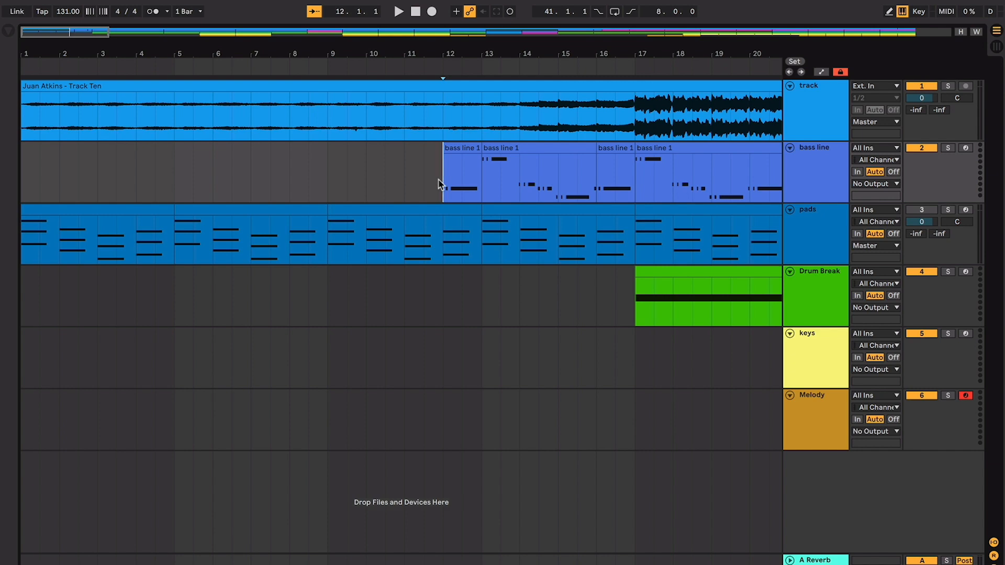
key("space")
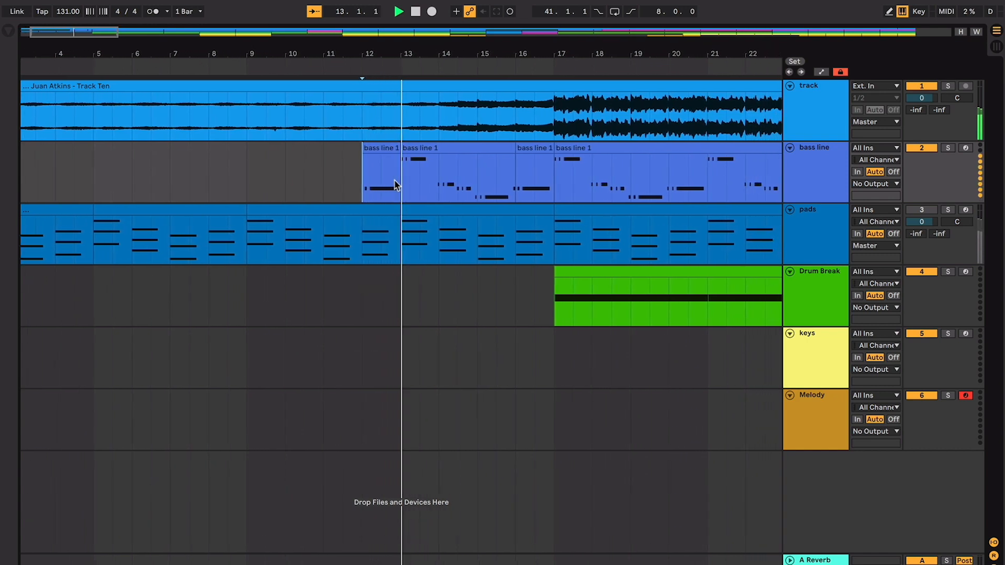
left_click(395, 184)
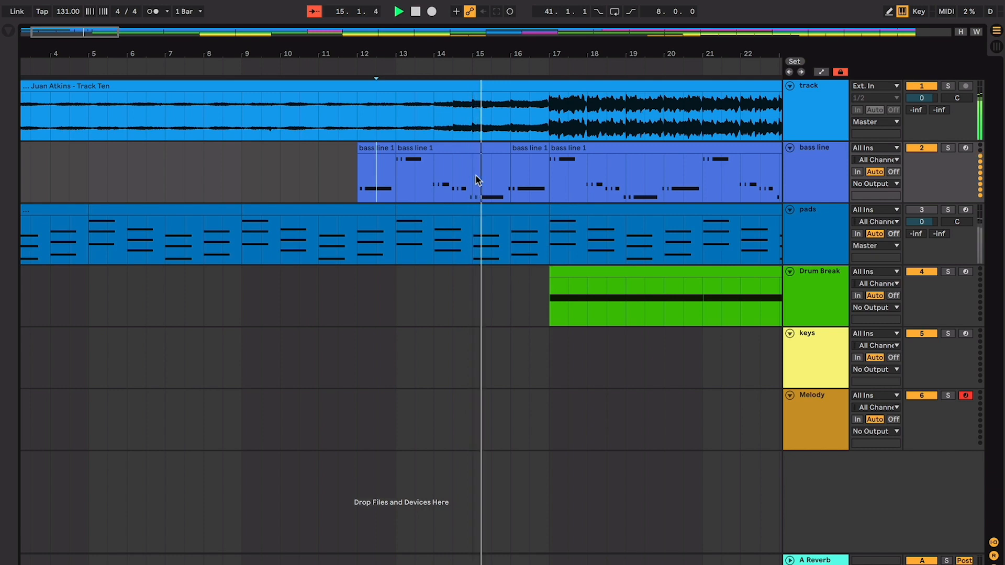
key("space")
Step: Examine the separate bass line clips between bars 12 and 17
left_click_drag(476, 175, 517, 173)
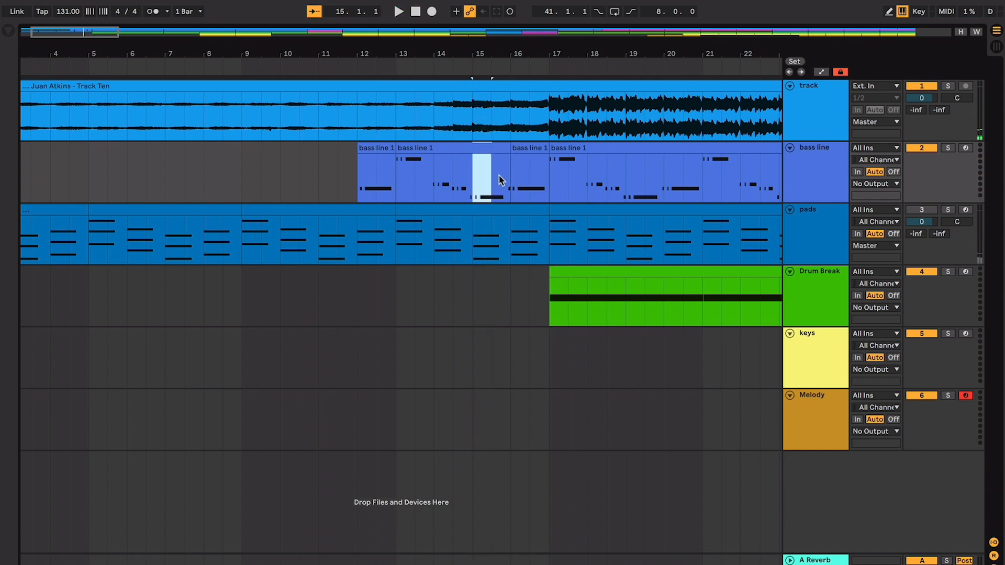
left_click(387, 149)
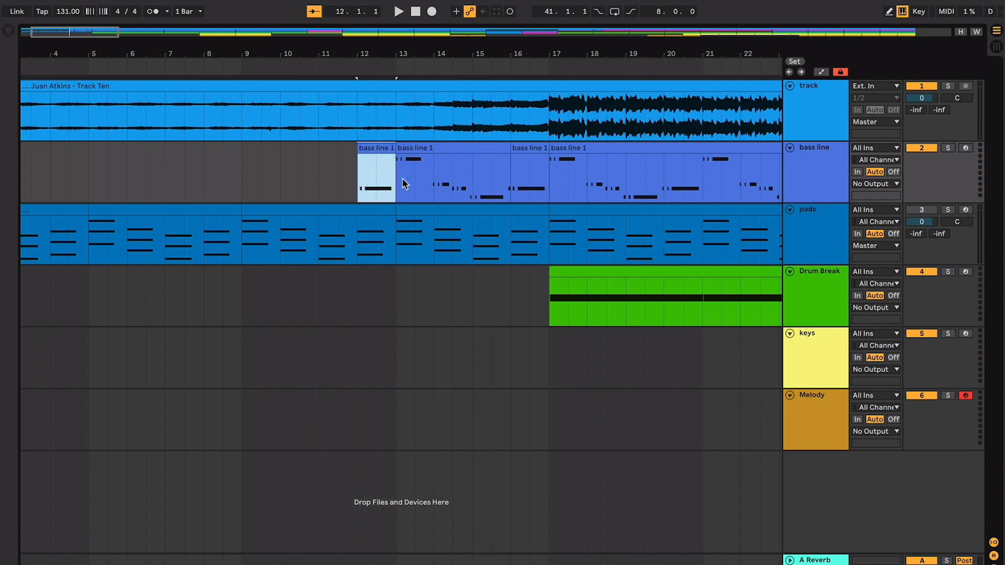
left_click(474, 158)
left_click(492, 150)
left_click(525, 150)
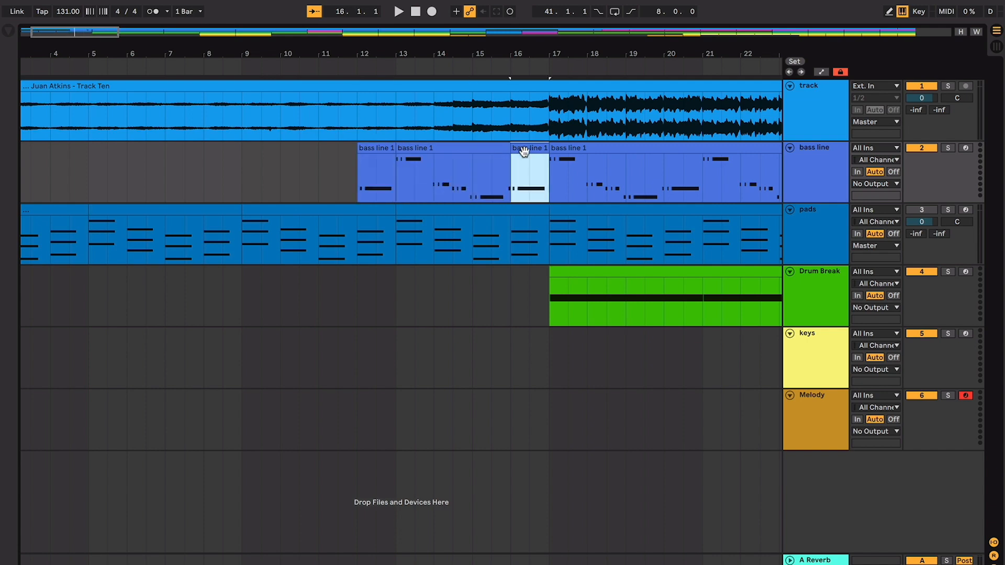
scroll(492, 151, "right", 3)
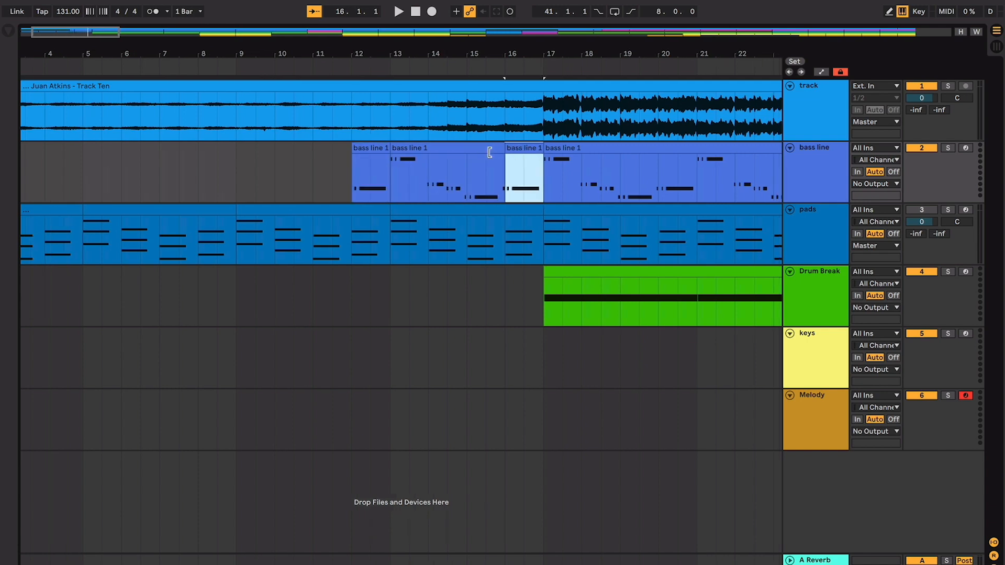
left_click(413, 152)
scroll(455, 152, "right", 1)
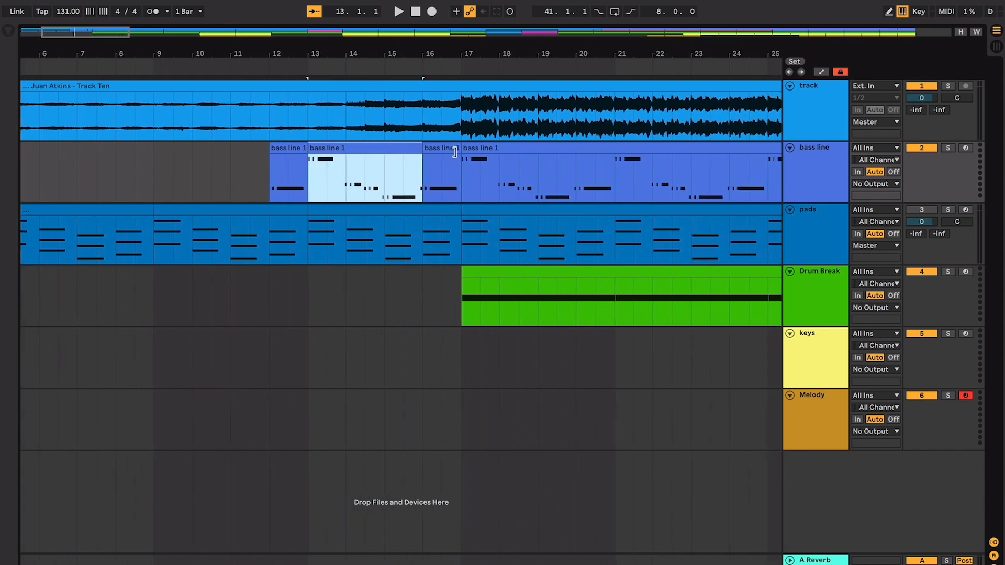
scroll(455, 152, "right", 1)
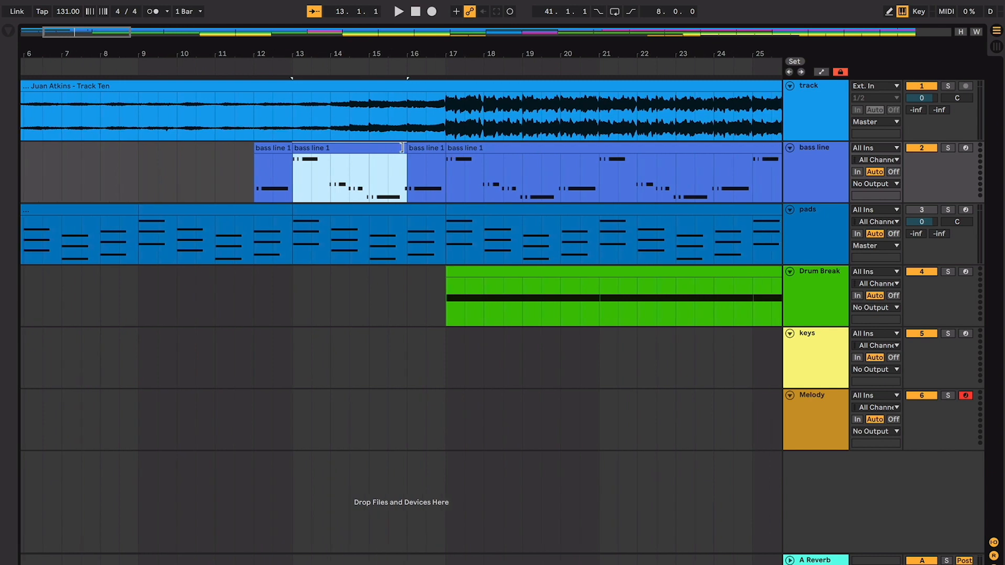
scroll(447, 199, "right", 2)
Step: Play the arrangement from bar 17, where the drum break enters, and stop after a short listen
left_click(428, 217)
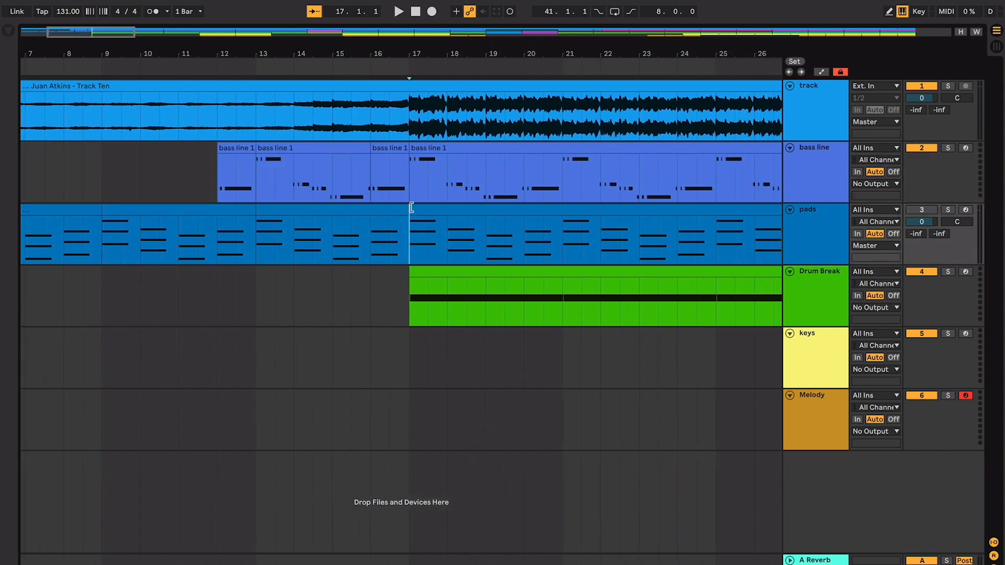
key("space")
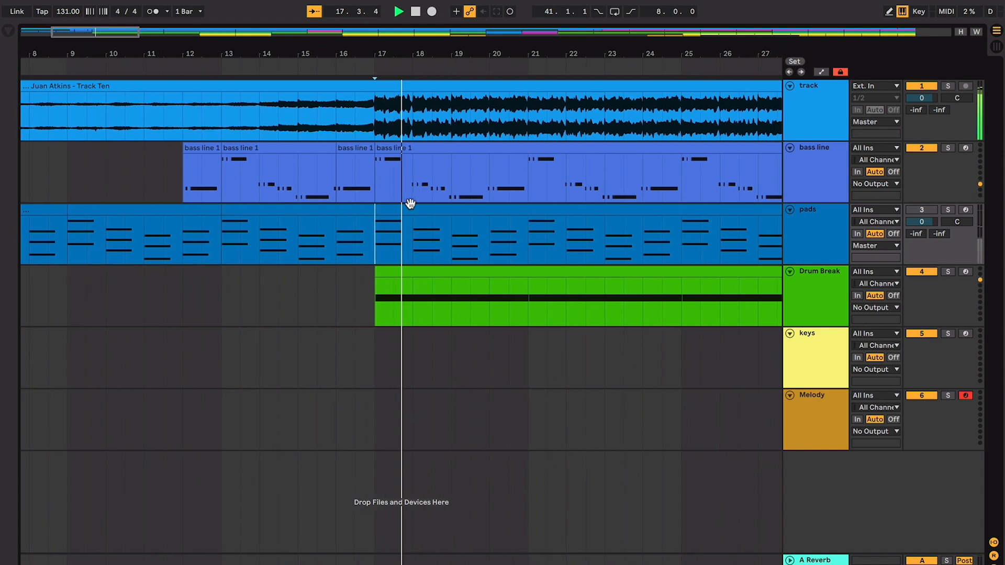
key("space")
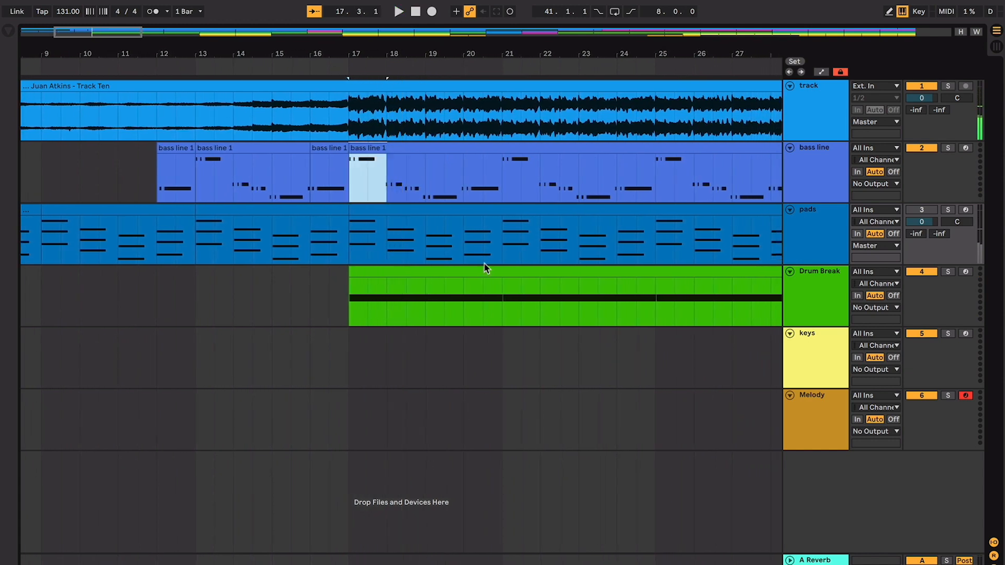
Step: Highlight the bass line, pads and drum break across bars 17 to 33 and bars 33 to 41 to examine the sections
left_click_drag(484, 262, 521, 294)
scroll(521, 294, "right", 10)
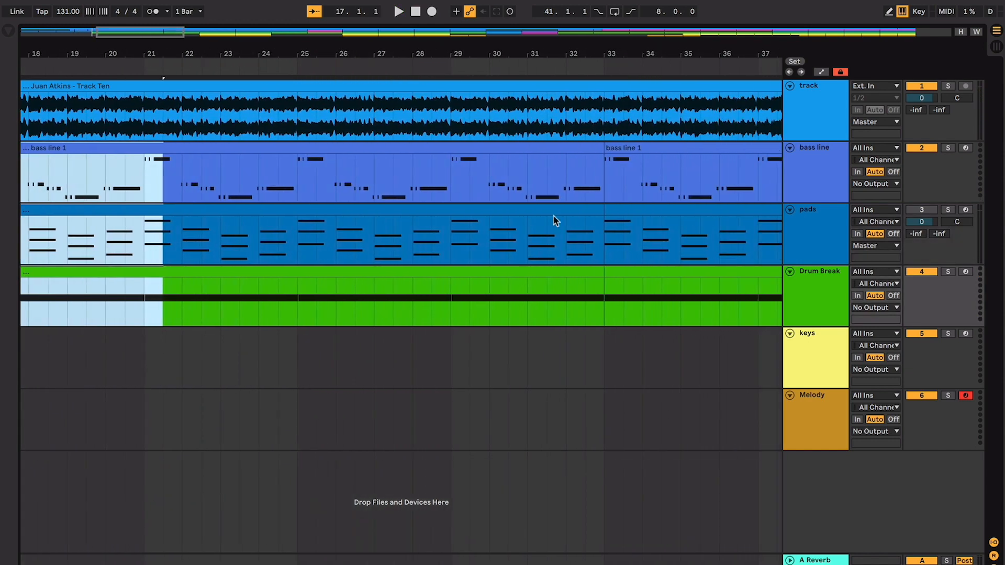
scroll(554, 220, "left", 2)
left_click_drag(50, 168, 654, 329)
scroll(654, 329, "right", 9)
scroll(654, 329, "left", 1)
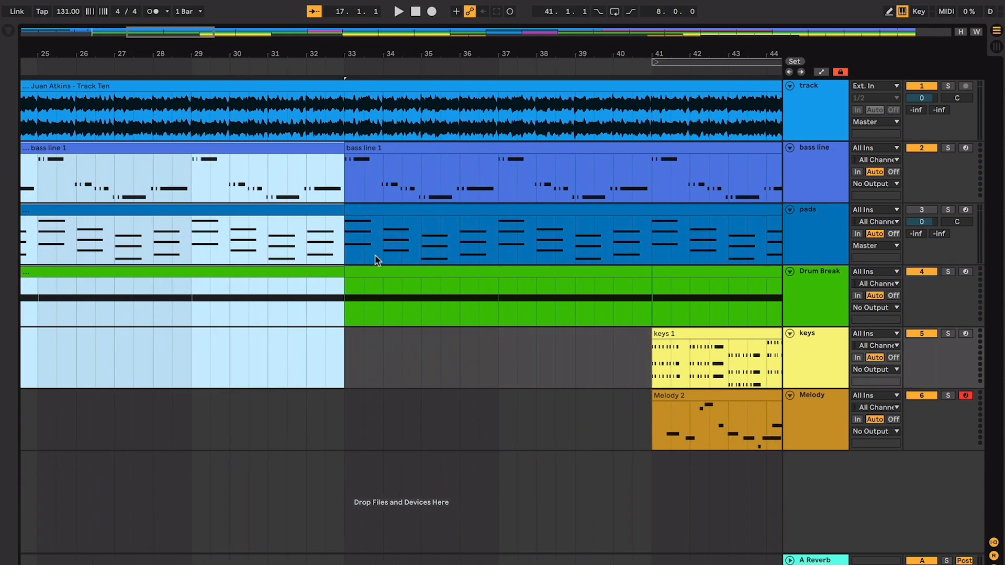
left_click_drag(344, 162, 636, 269)
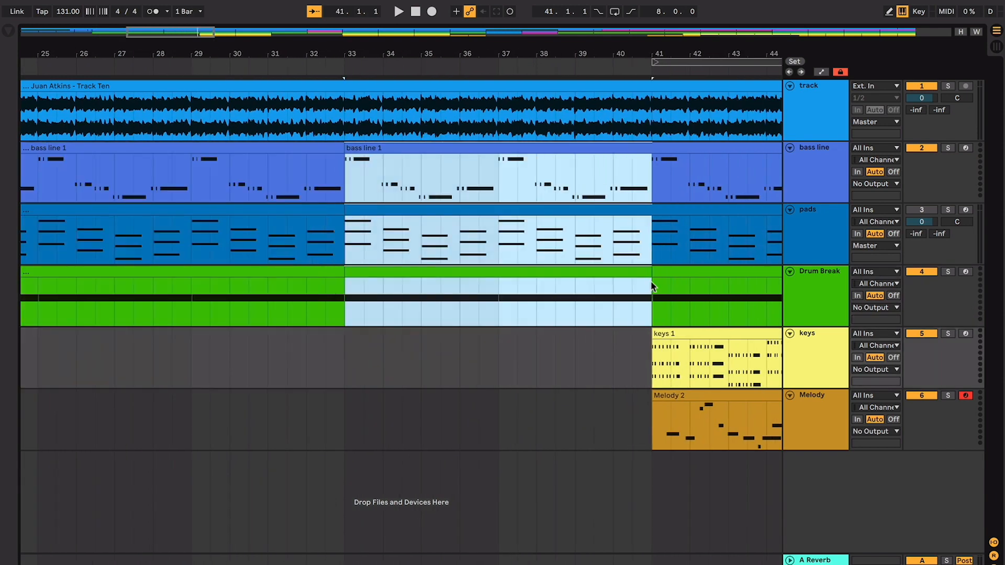
Step: Examine the section from bar 41 by highlighting the drum break, keys and melody clips through bar 49
scroll(651, 286, "right", 5)
left_click(501, 311)
scroll(501, 311, "right", 2)
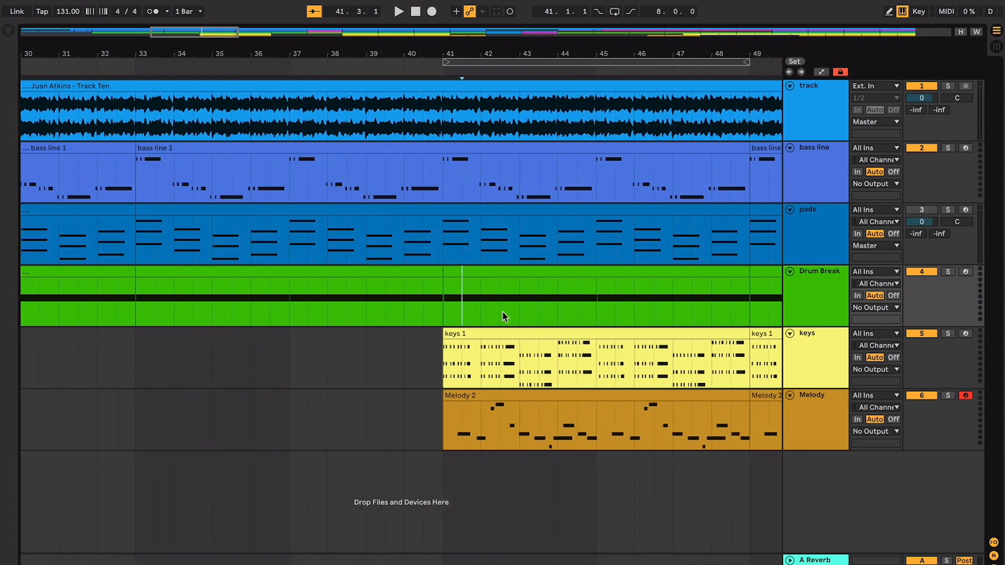
scroll(502, 311, "right", 3)
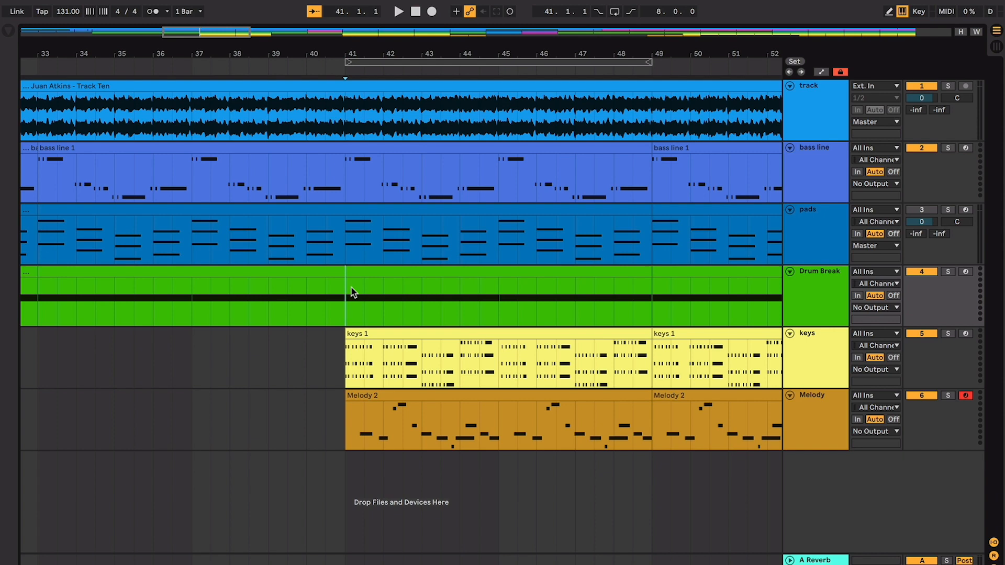
scroll(353, 291, "right", 2)
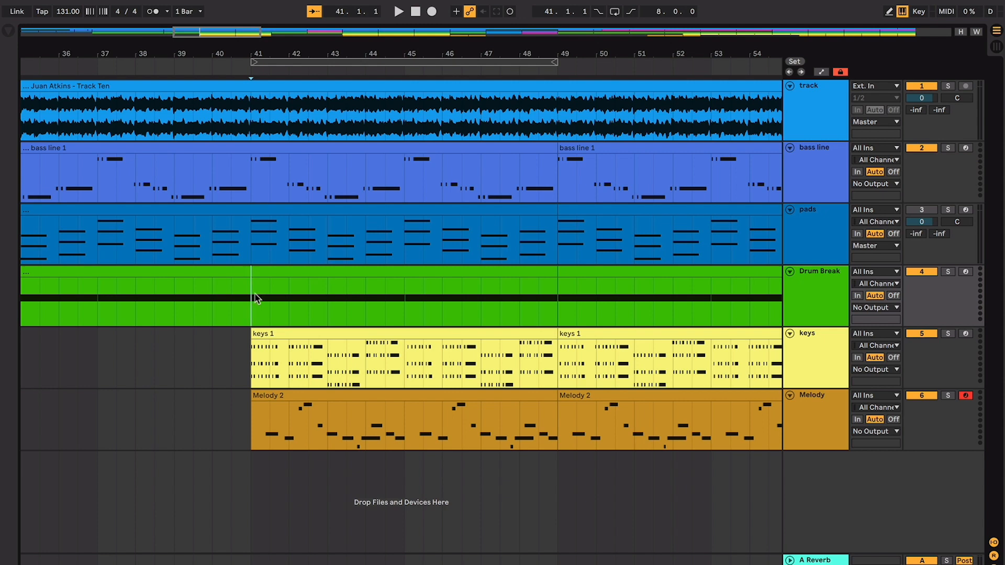
left_click_drag(256, 298, 556, 412)
scroll(369, 290, "left", 12)
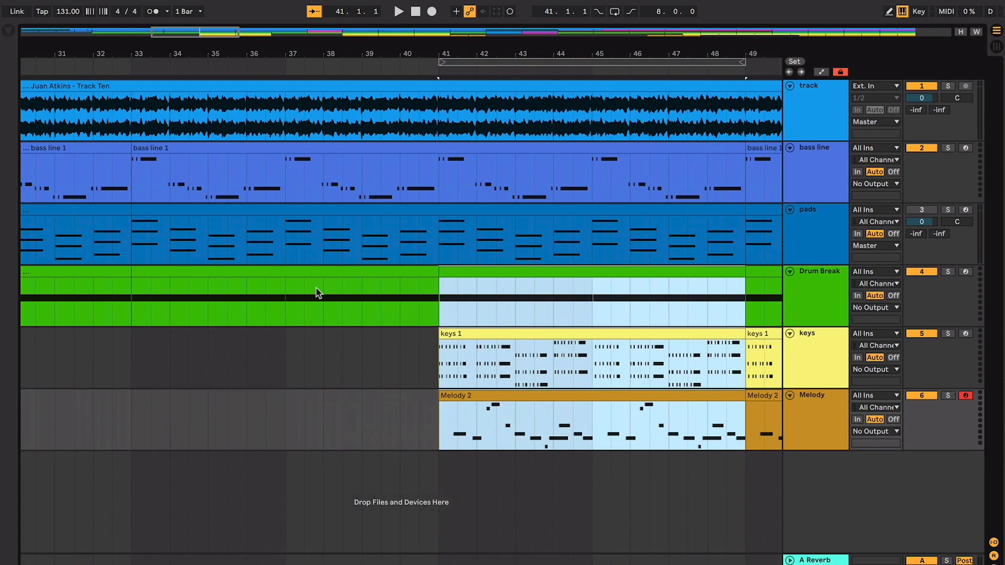
Step: Highlight the bass line, pads and drum break section that starts at bar 17 in a wider arrangement overview
left_click(314, 291)
key("minus")
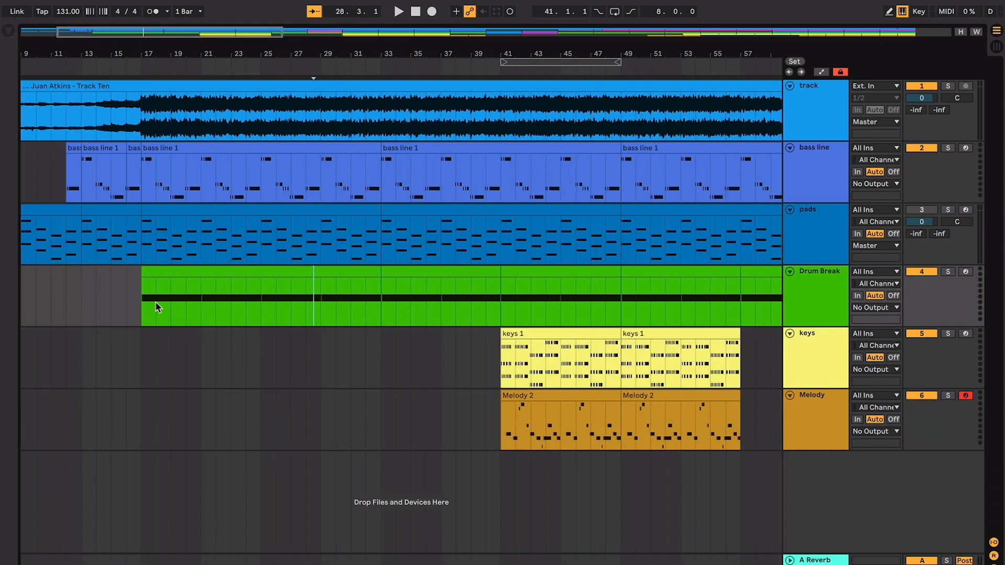
left_click_drag(150, 302, 227, 231)
left_click_drag(144, 178, 302, 293)
Step: Cut bars 41 to 49 of the bass line, pads, drum break and keys tracks and paste them back in place
left_click_drag(502, 180, 630, 333)
key("shift+Left")
scroll(620, 339, "right", 5)
scroll(617, 339, "right", 2)
key("super+x")
scroll(618, 339, "down", 5)
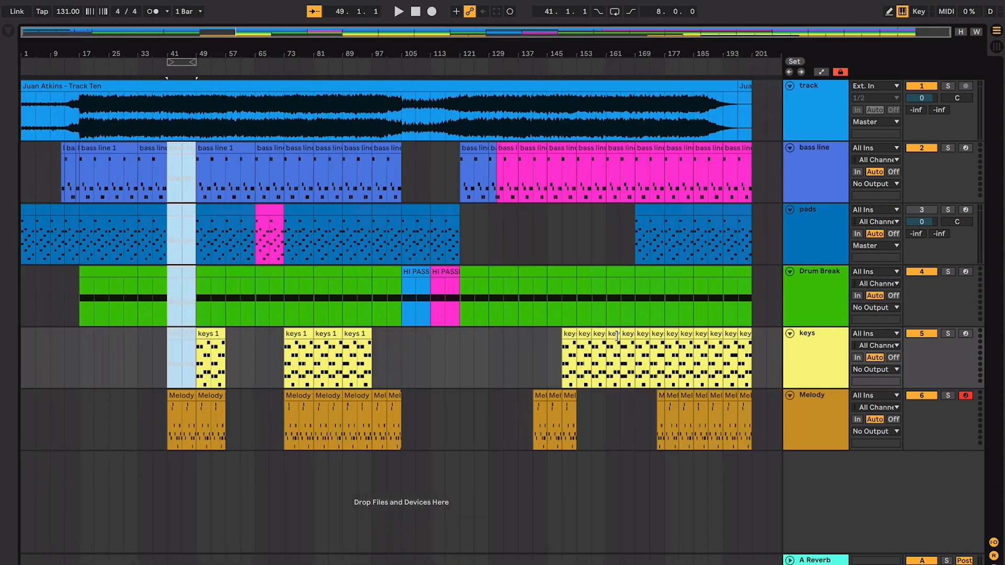
key("super+v")
Step: Play the arrangement from bar 41, where the keys and melody enter
left_click(162, 379)
scroll(162, 379, "up", 10)
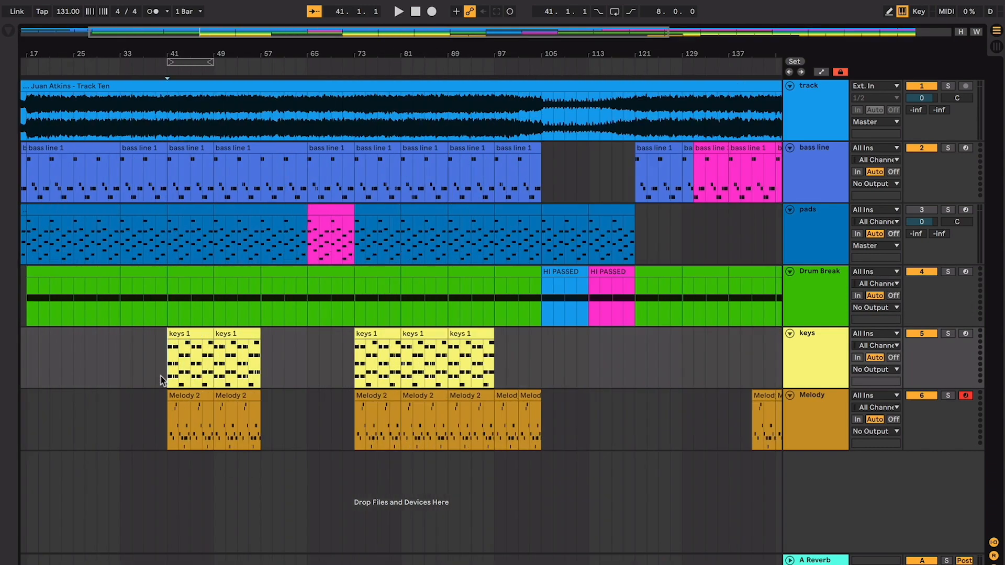
scroll(162, 379, "right", 2)
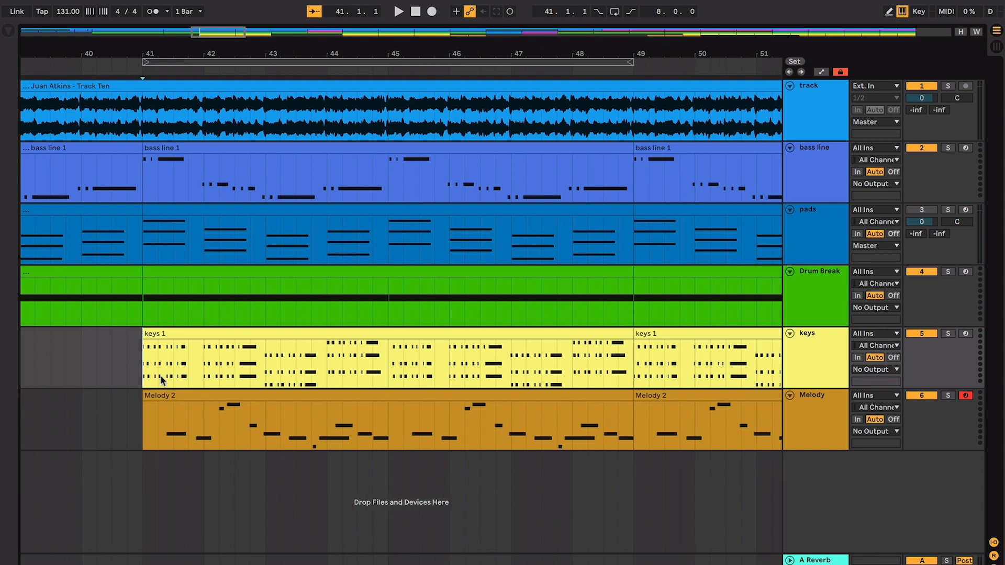
key("space")
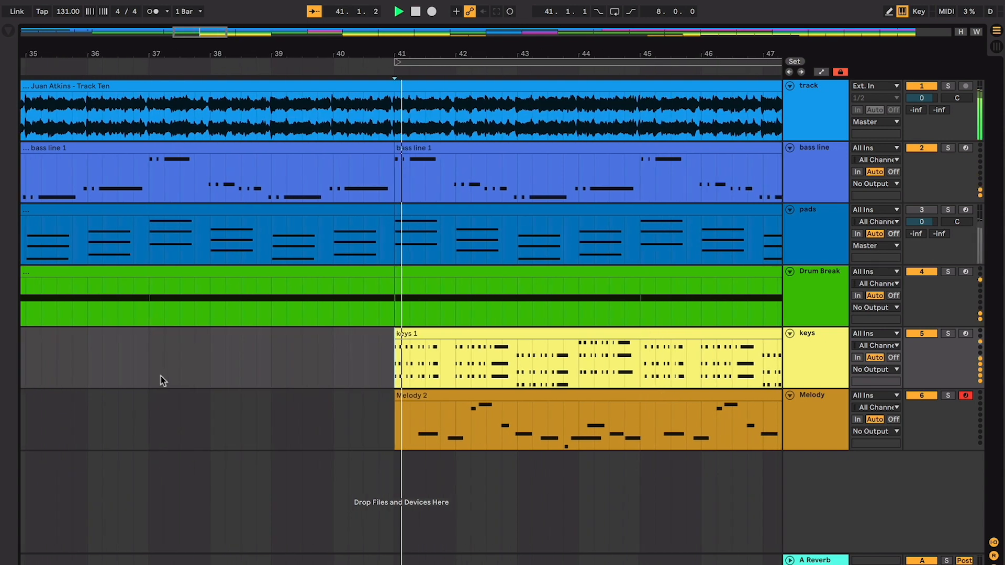
scroll(162, 379, "up", 6)
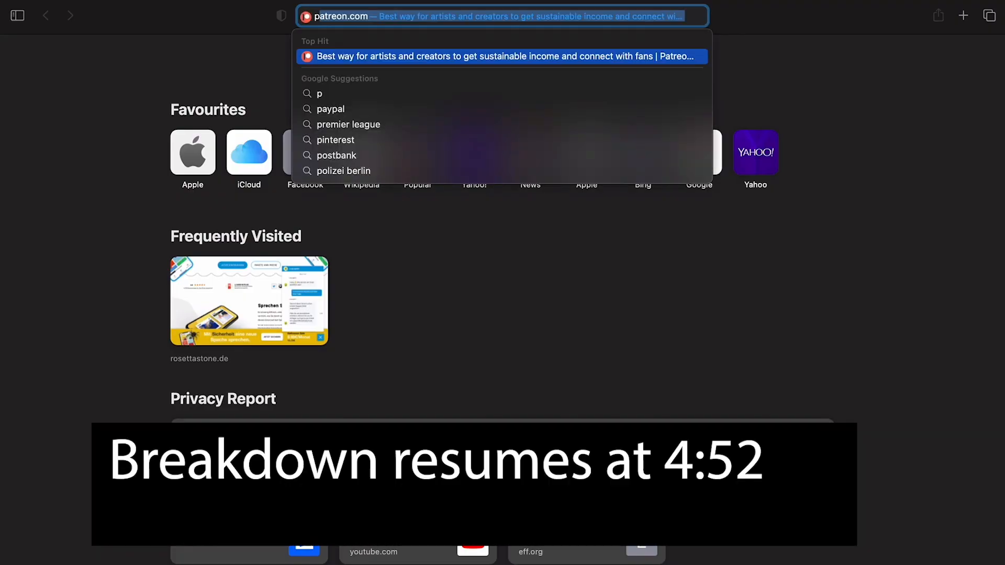
Step: In the web browser, open patreon.com, search for the creator's name and open the Music Tutorials creator page
key("Return")
left_click(702, 59)
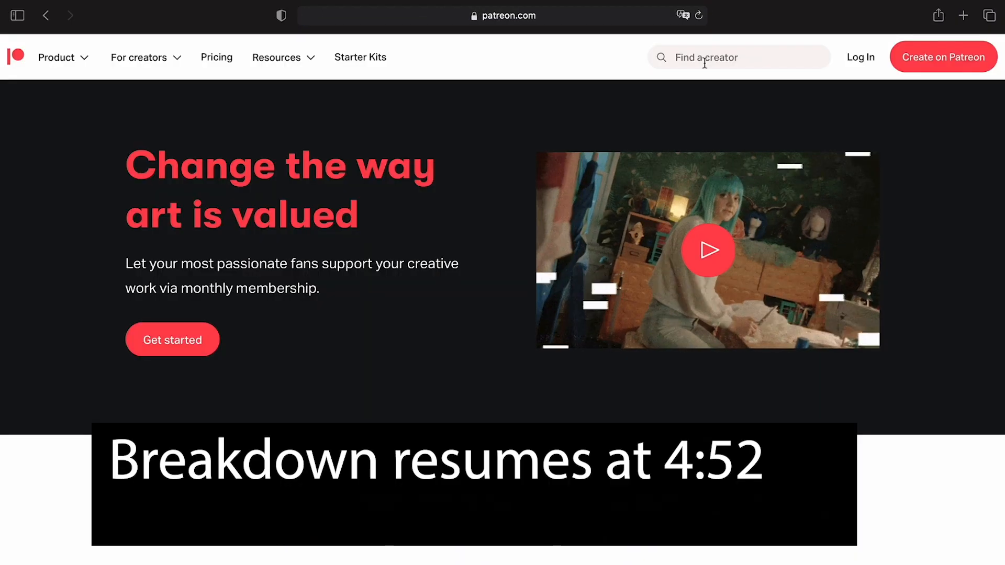
type("alex Wilcox")
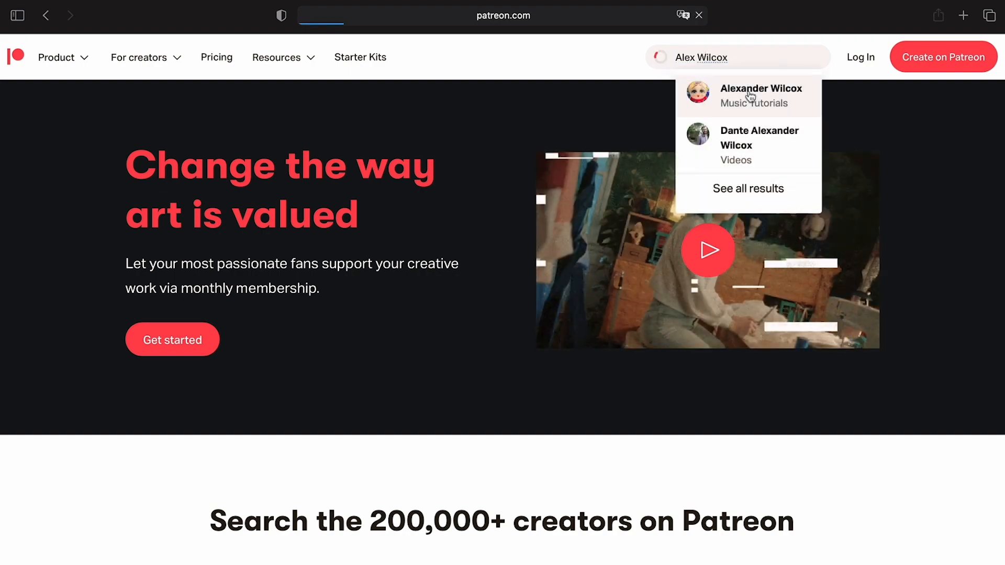
left_click(715, 109)
Step: Find the recent post "Here's A Link To The Breakdowns and MIDI" on the creator's page and expand its full text
scroll(383, 449, "down", 8)
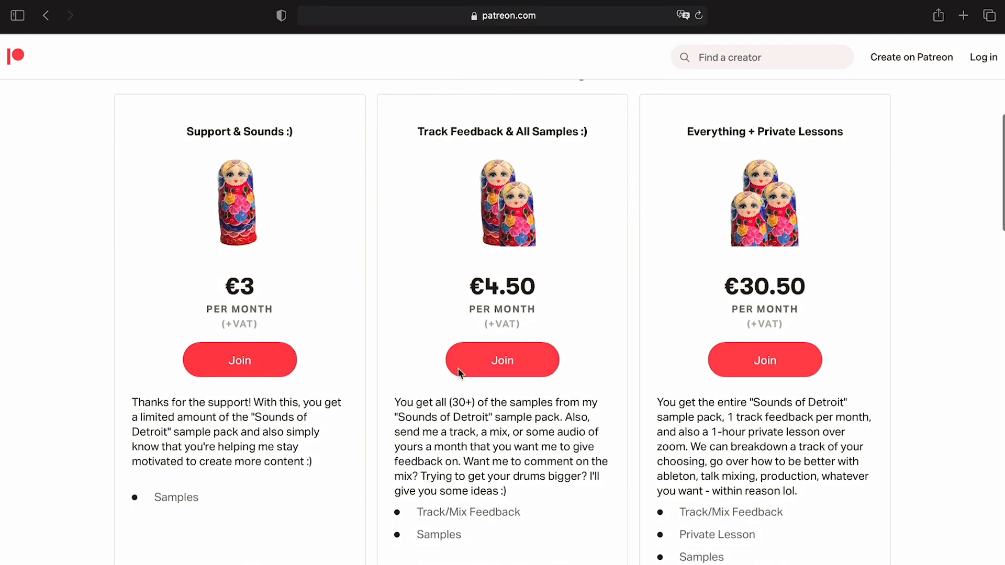
scroll(764, 354, "down", 14)
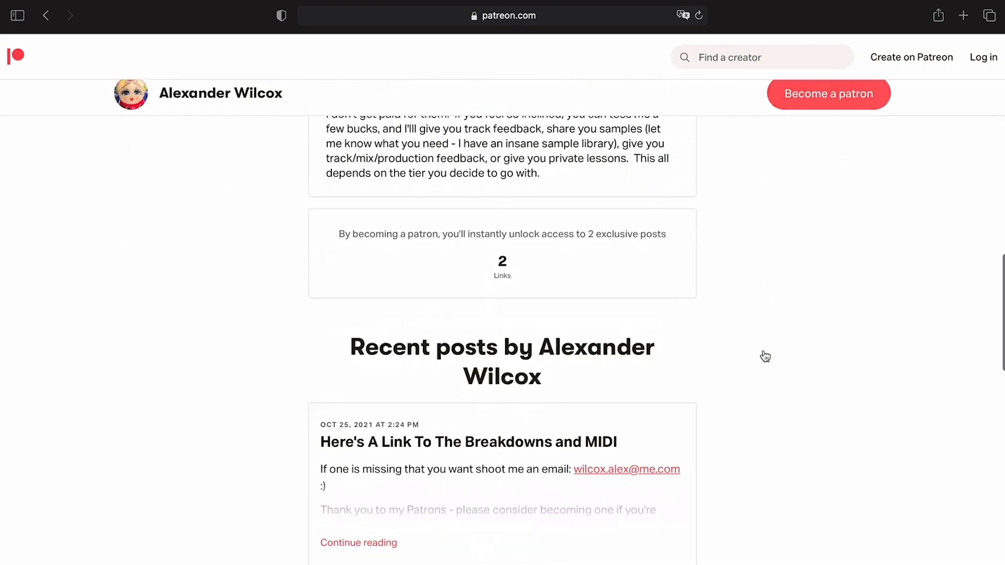
scroll(764, 355, "down", 4)
scroll(570, 374, "up", 1)
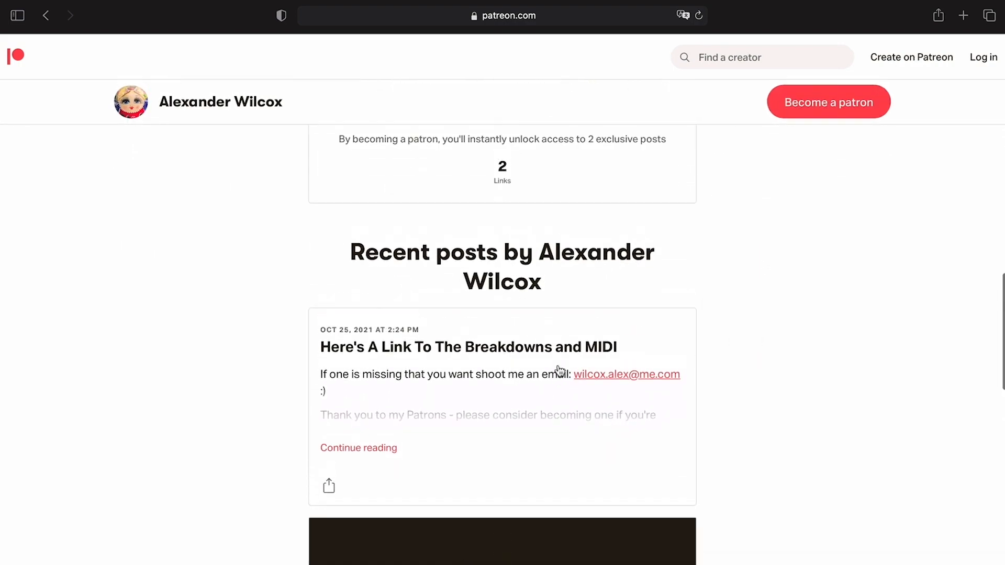
left_click_drag(365, 251, 552, 291)
left_click(573, 292)
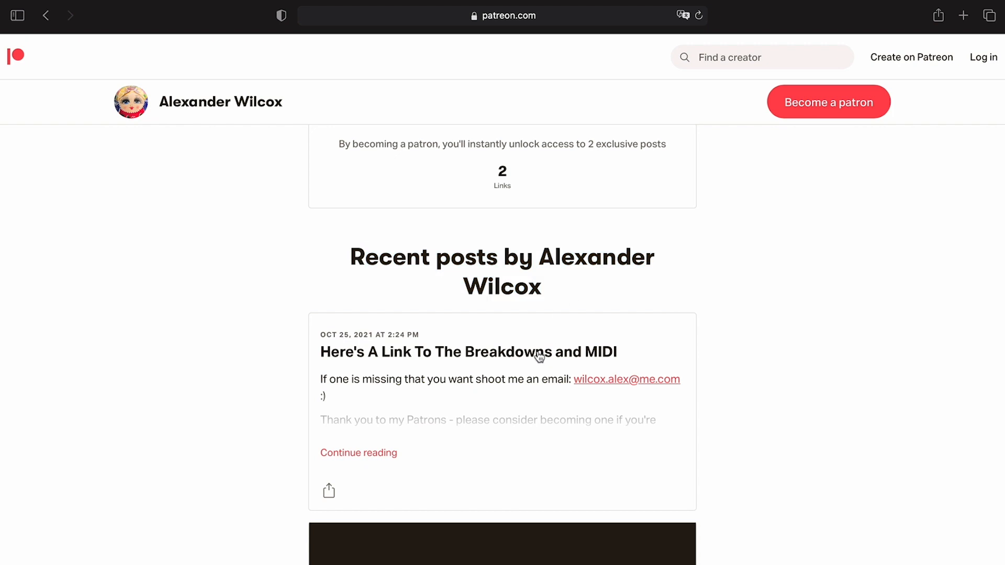
scroll(448, 370, "down", 2)
left_click(398, 405)
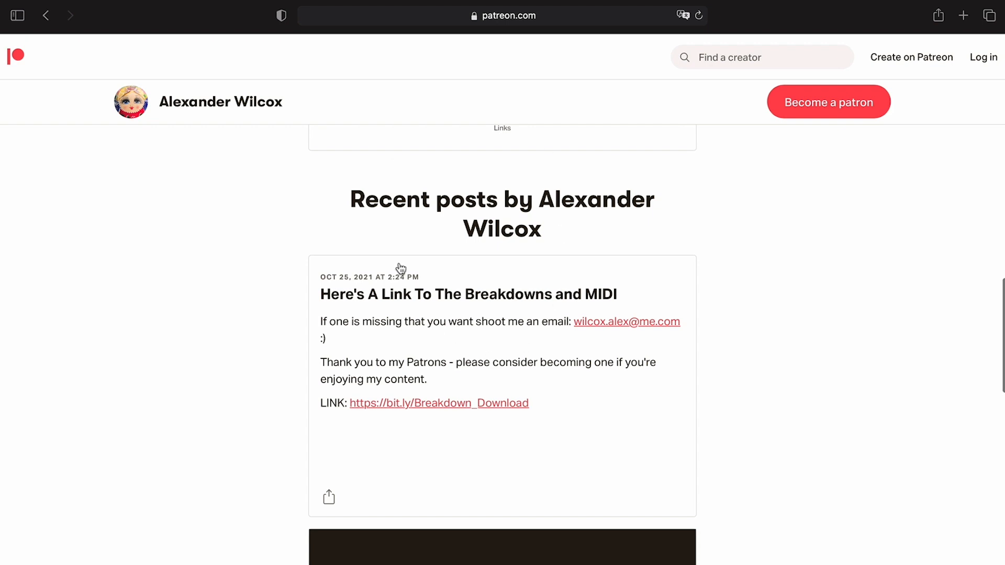
scroll(508, 261, "up", 2)
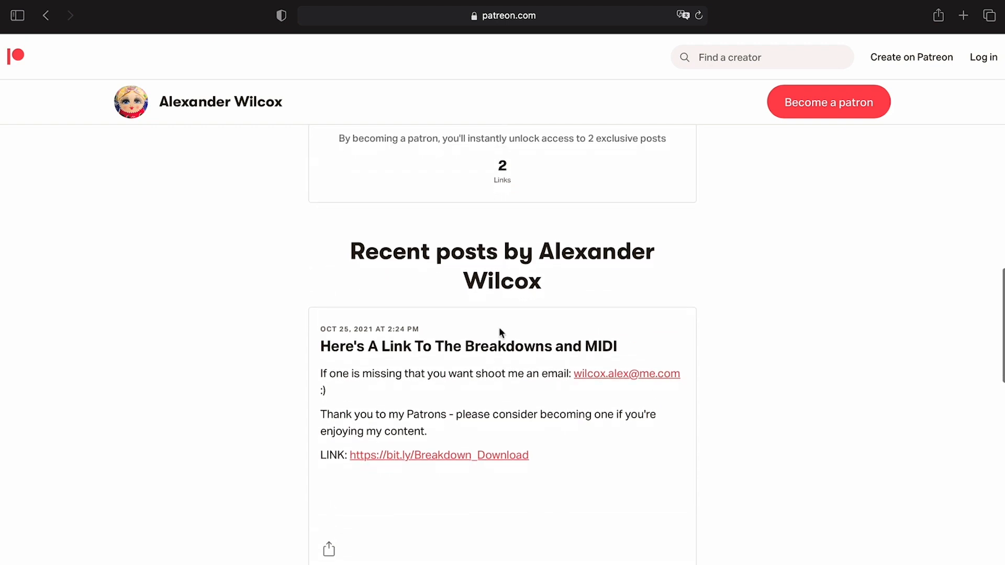
Step: Examine the sample pack offers in the Support & Sounds and Track Feedback & All Samples membership levels by highlighting their descriptions
scroll(498, 328, "up", 15)
scroll(507, 309, "down", 7)
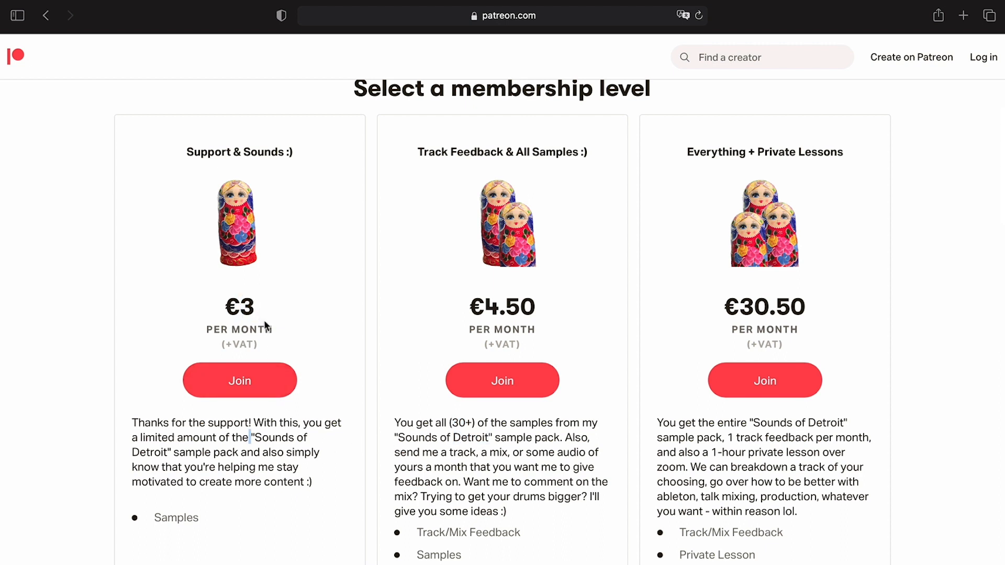
triple_click(227, 430)
left_click(226, 442)
left_click_drag(457, 423, 500, 453)
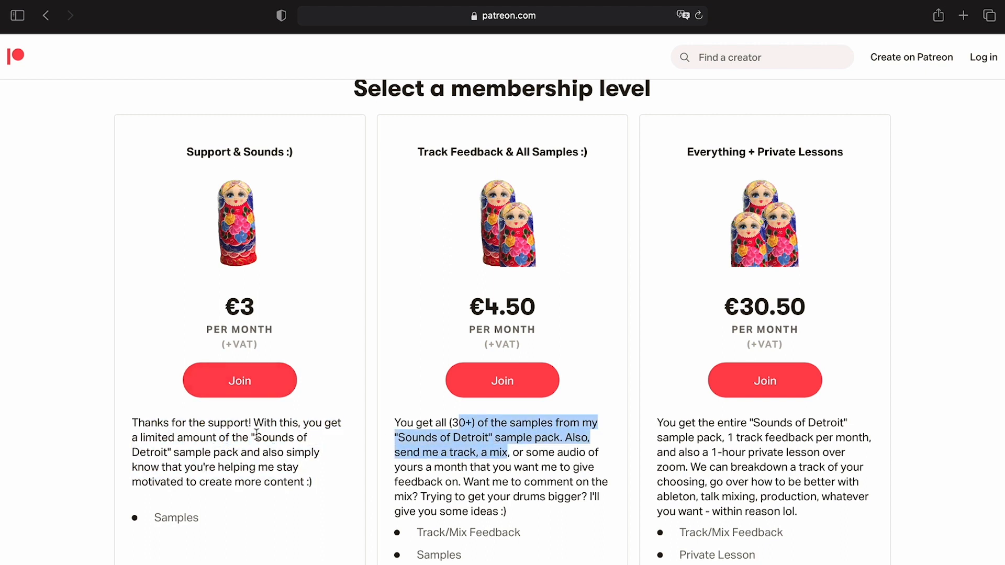
left_click(208, 435)
left_click_drag(277, 433, 356, 476)
Step: Examine the Everything + Private Lessons level, highlighting its track feedback offer, and look over the three membership levels together
left_click(690, 416)
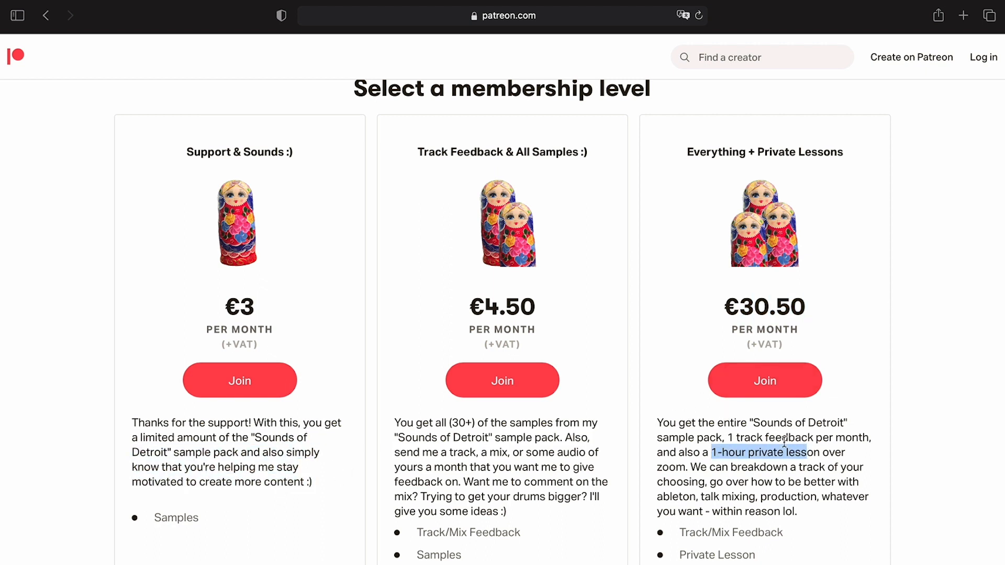
left_click_drag(727, 438, 862, 437)
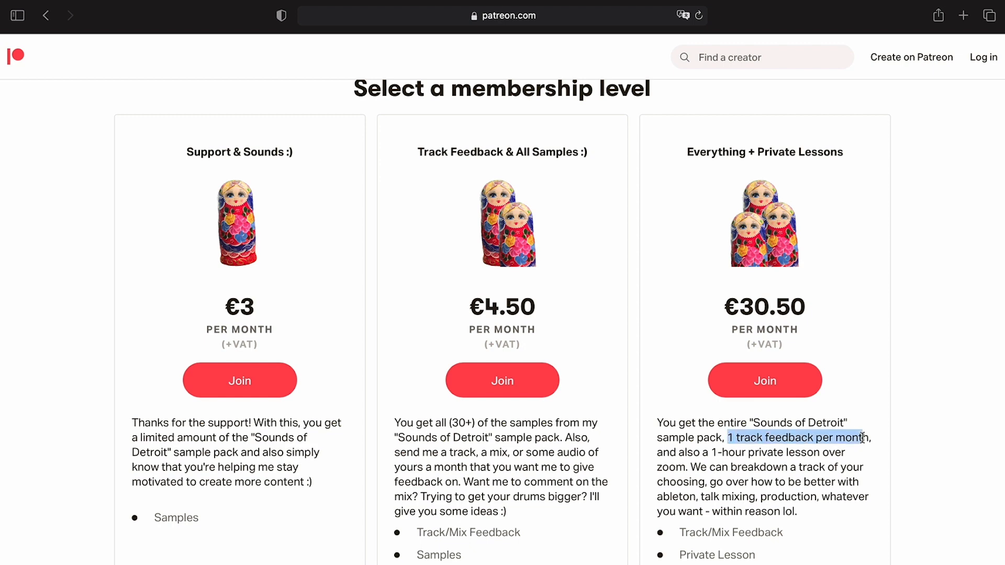
left_click(752, 420)
scroll(743, 464, "down", 1)
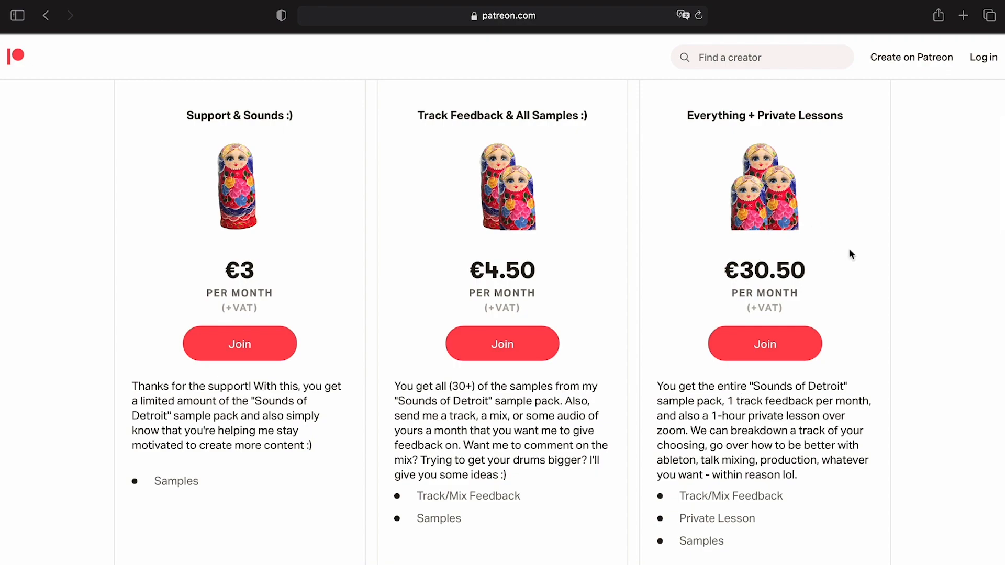
left_click_drag(851, 255, 272, 280)
left_click(580, 241)
scroll(576, 256, "up", 1)
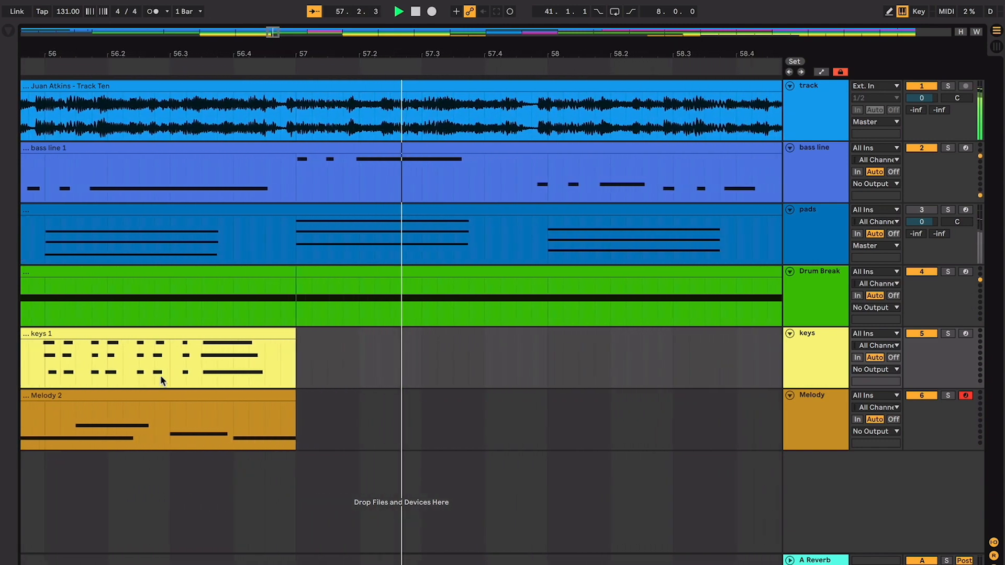
Step: Switch to Ableton Live, follow playback from bar 57 past the keys and melody re-entry at bar 73 in a wider view, and stop it
key("minus")
key("minus")
key("minus")
key("minus")
key("minus")
key("minus")
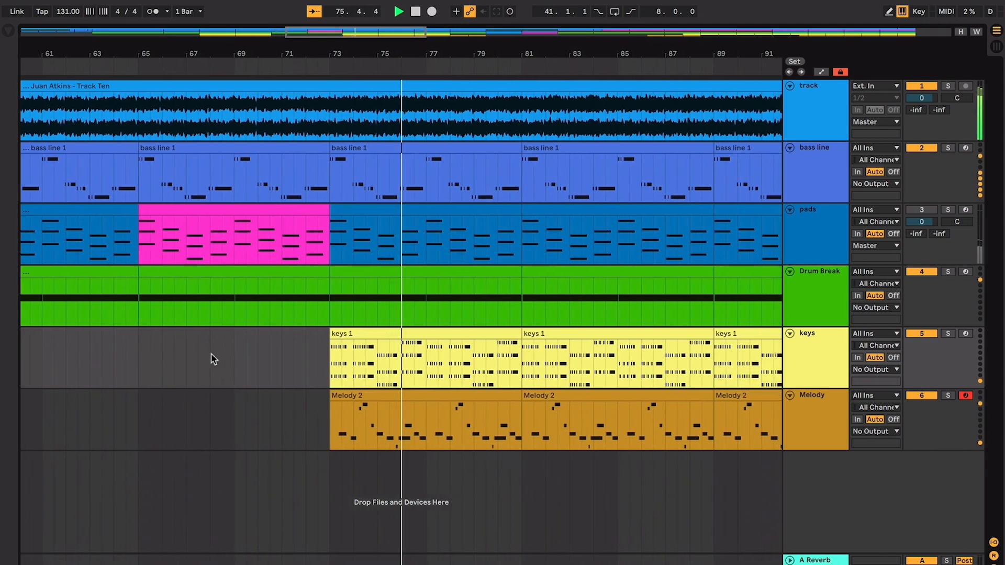
key("space")
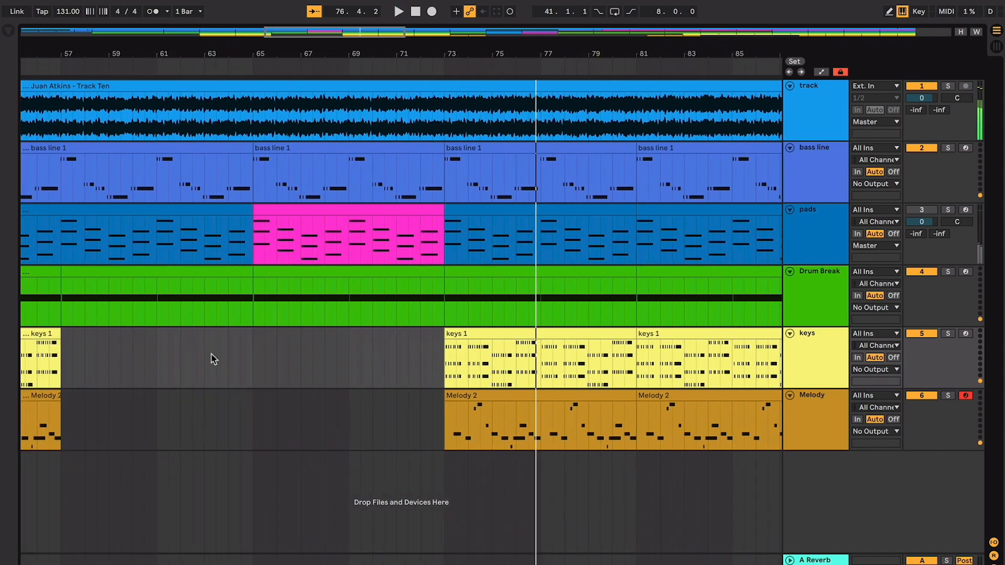
Step: Review the bar 41 to 57 section by highlighting the first keys clip and the drum break in two eight-bar parts
key("plus")
key("minus")
key("minus")
key("minus")
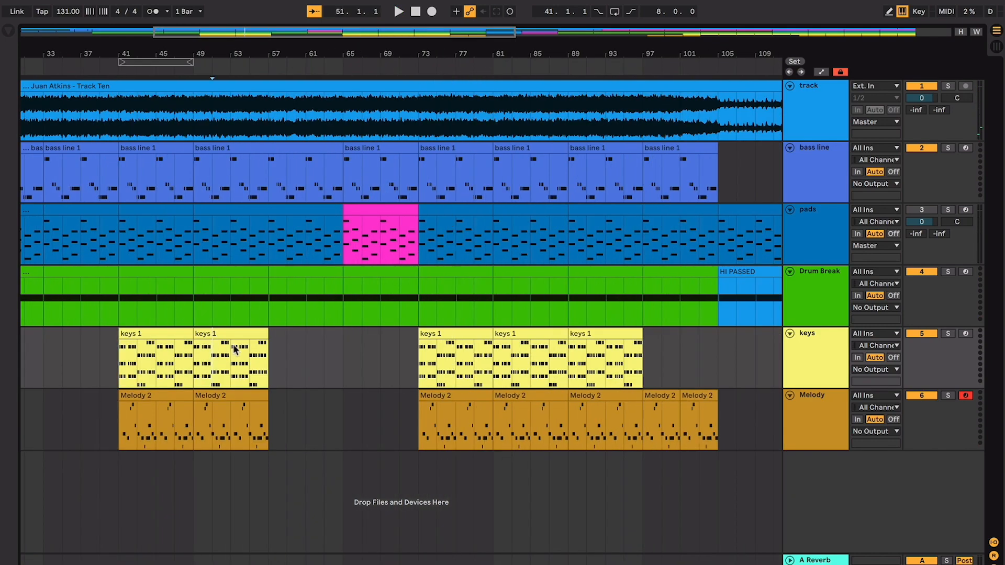
scroll(235, 335, "left", 4)
left_click(236, 335)
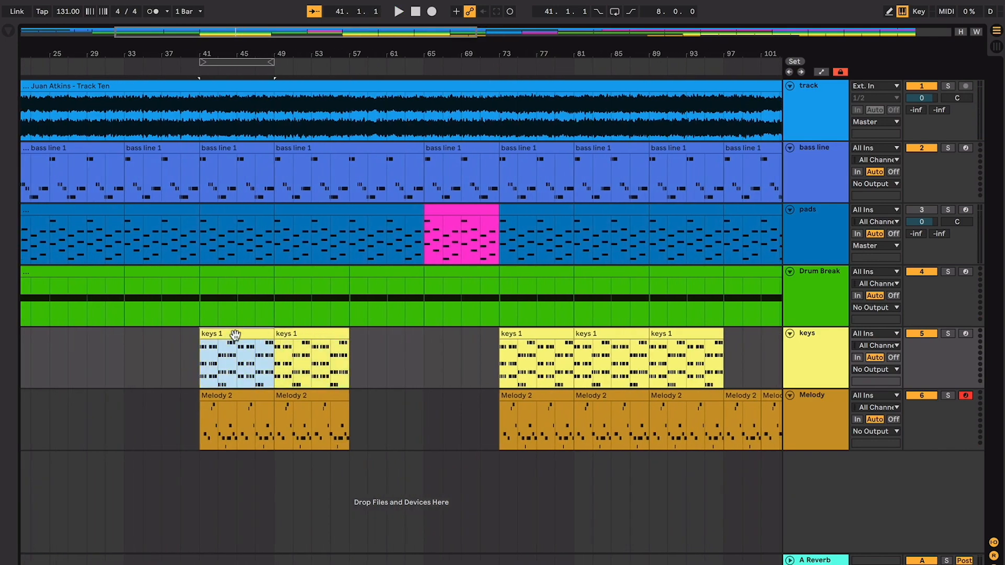
left_click_drag(272, 280, 200, 282)
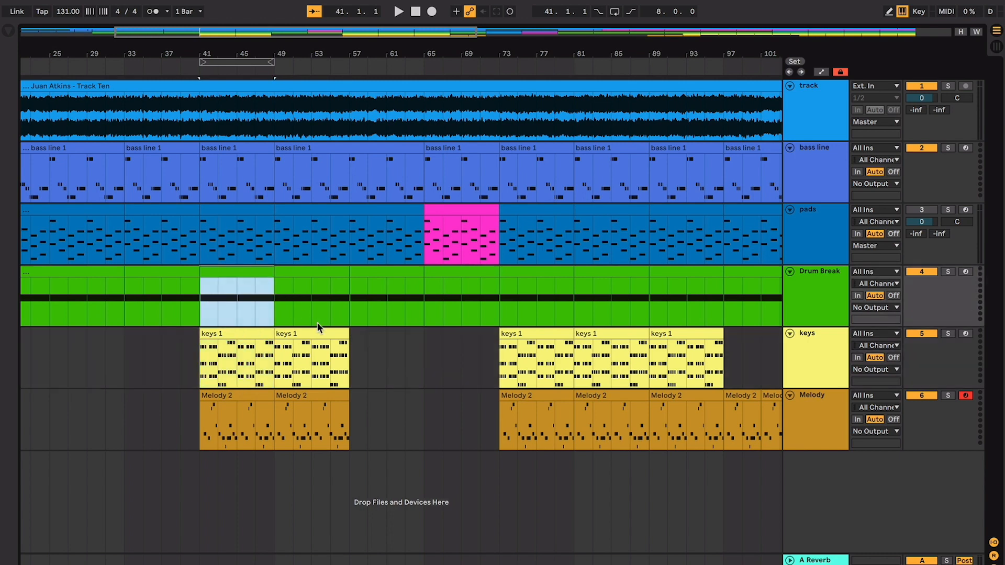
left_click(325, 317)
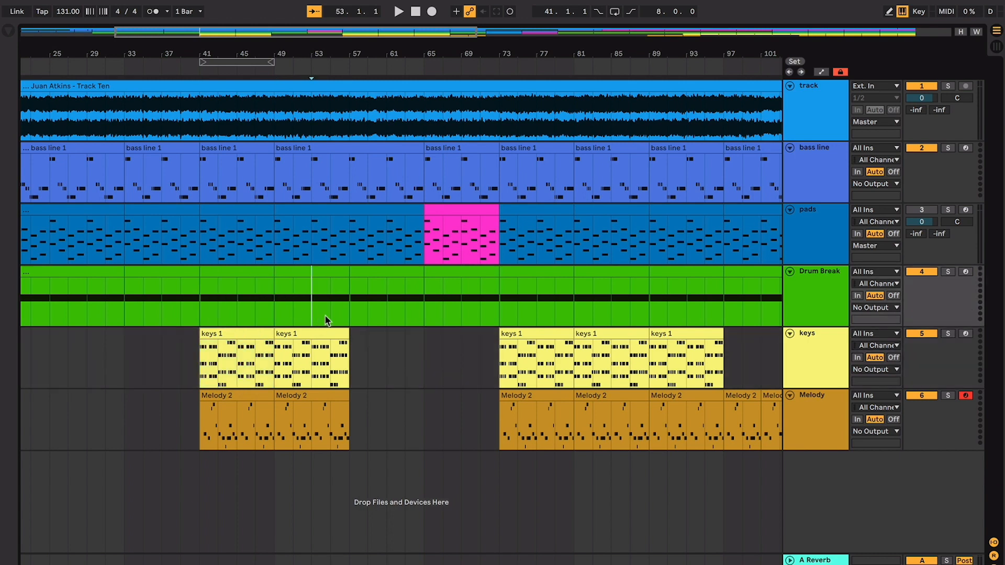
left_click_drag(329, 272, 275, 282)
left_click(350, 308)
Step: Examine the pink pads clip from bar 65 to 73 against the preceding pads clip, highlighting its notes around bar 67
left_click(433, 232)
scroll(453, 215, "up", 5)
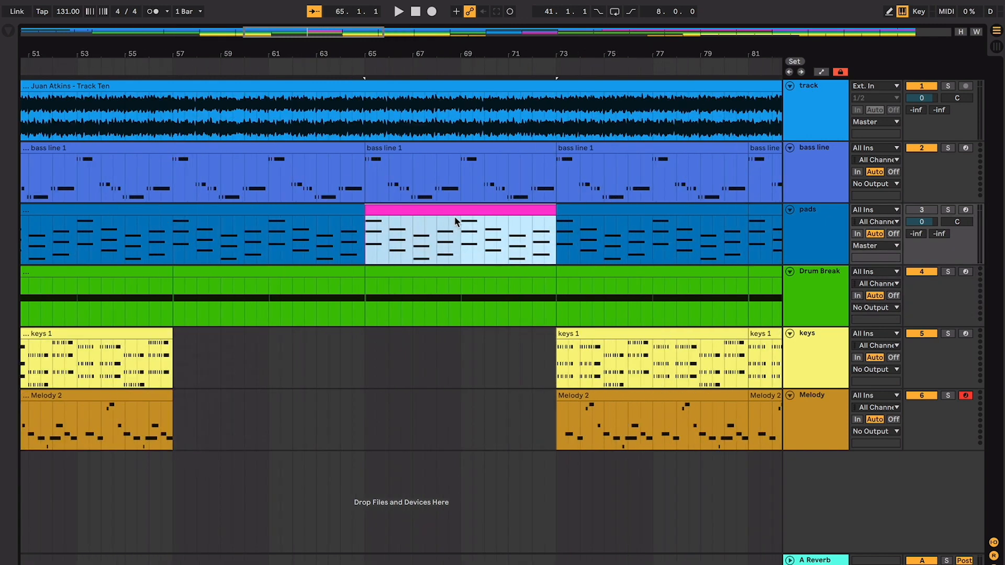
left_click(283, 213)
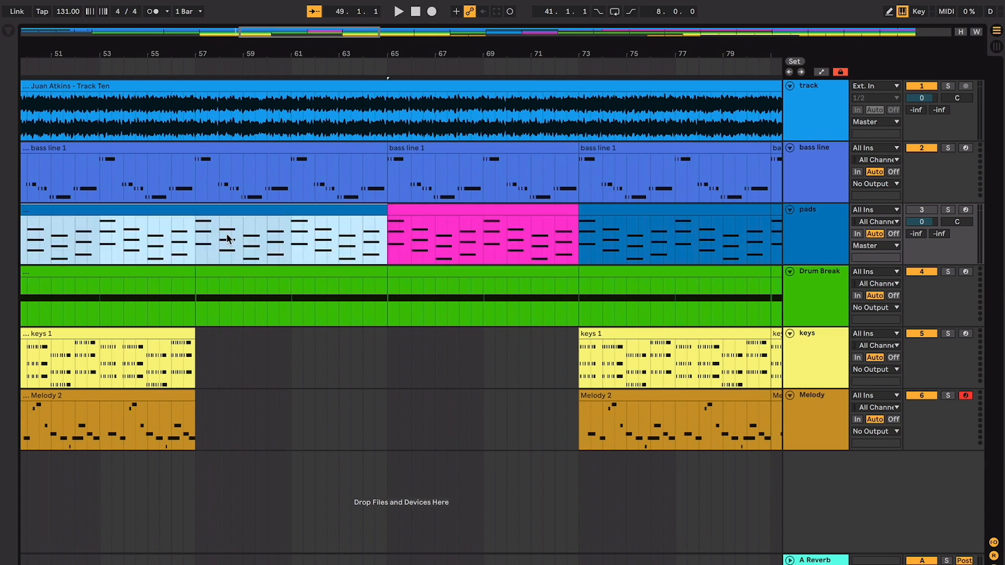
left_click(388, 255)
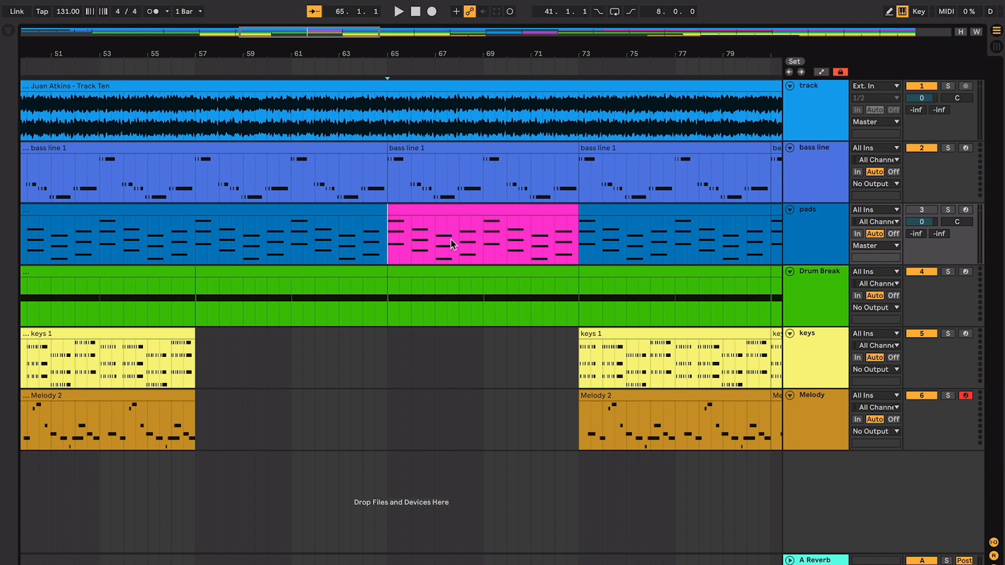
left_click_drag(440, 244, 474, 244)
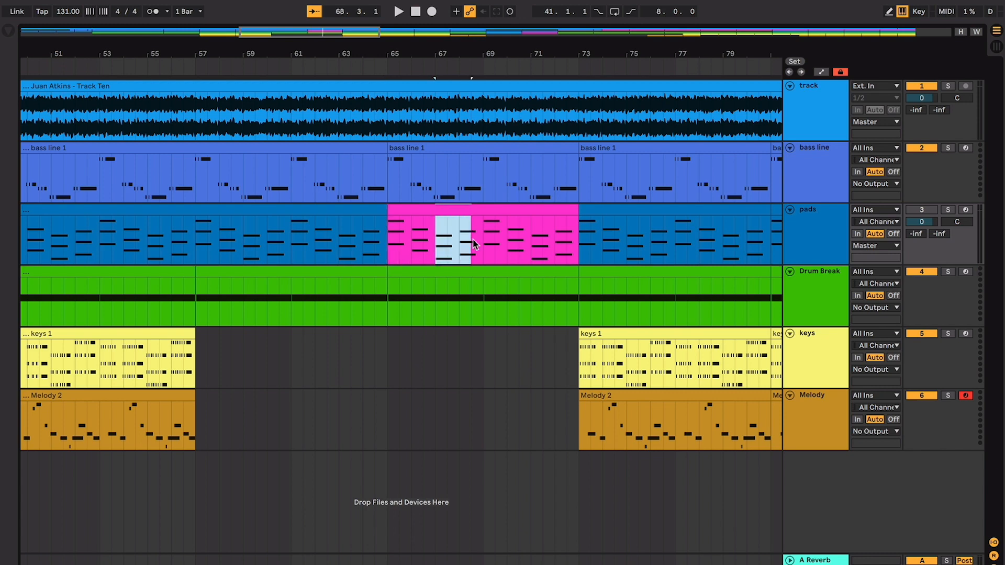
Step: Play the pink pads section around bars 66 and 67 to hear its variation, and stop playback
key("space")
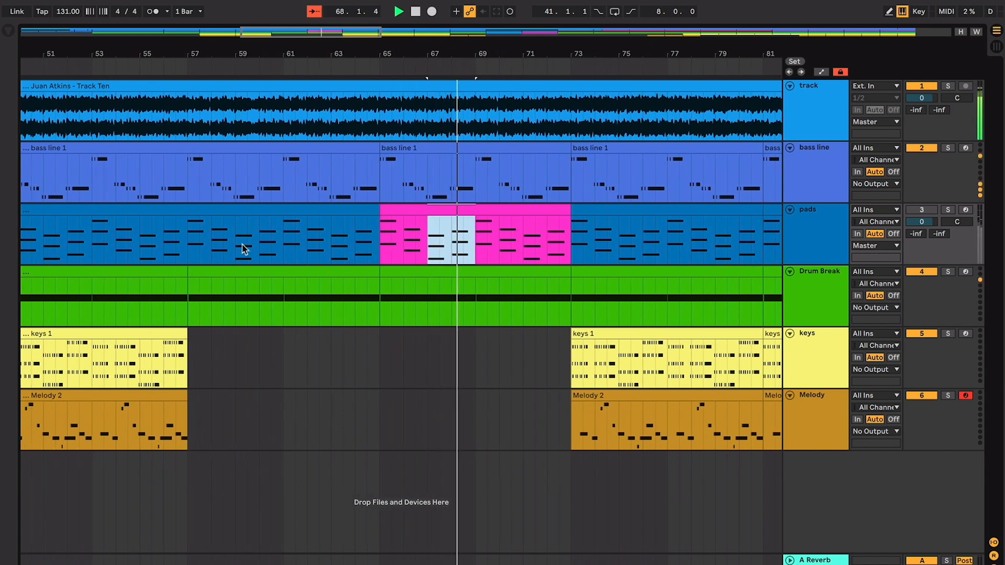
left_click(403, 241)
key("space")
key("space")
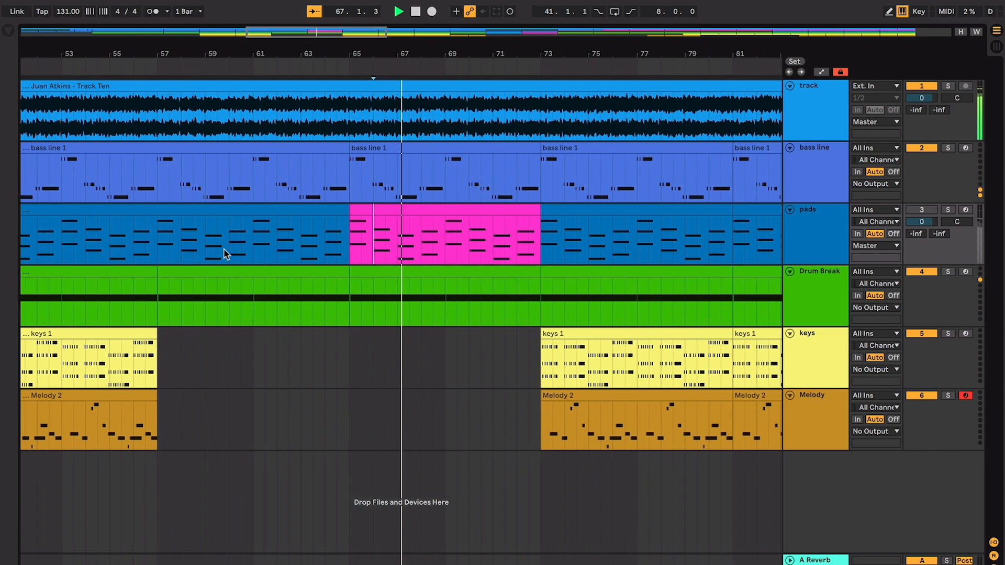
key("space")
Step: Compare the pads by ear, playing from bar 58 and again from bar 66 inside the pink clip
left_click(163, 243)
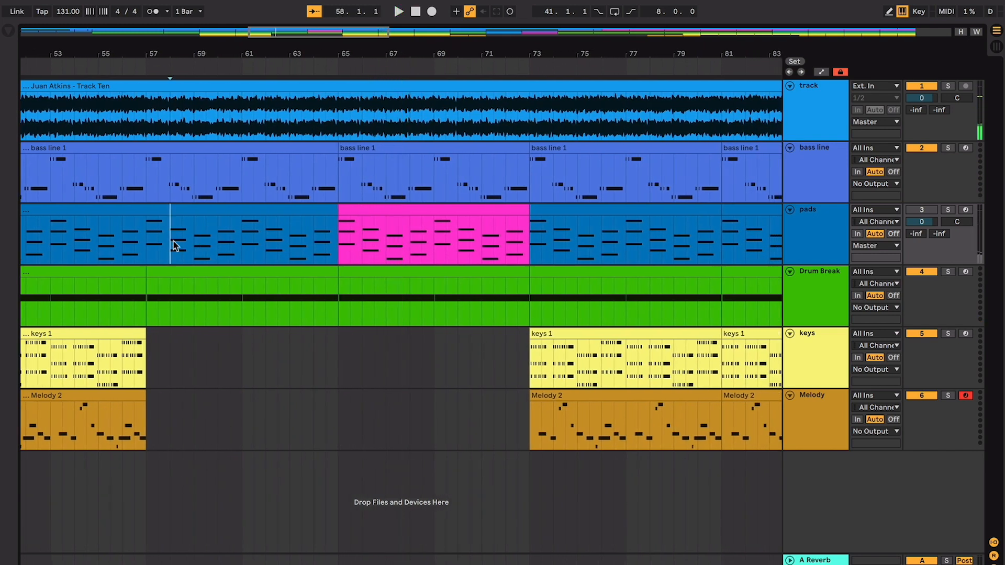
key("space")
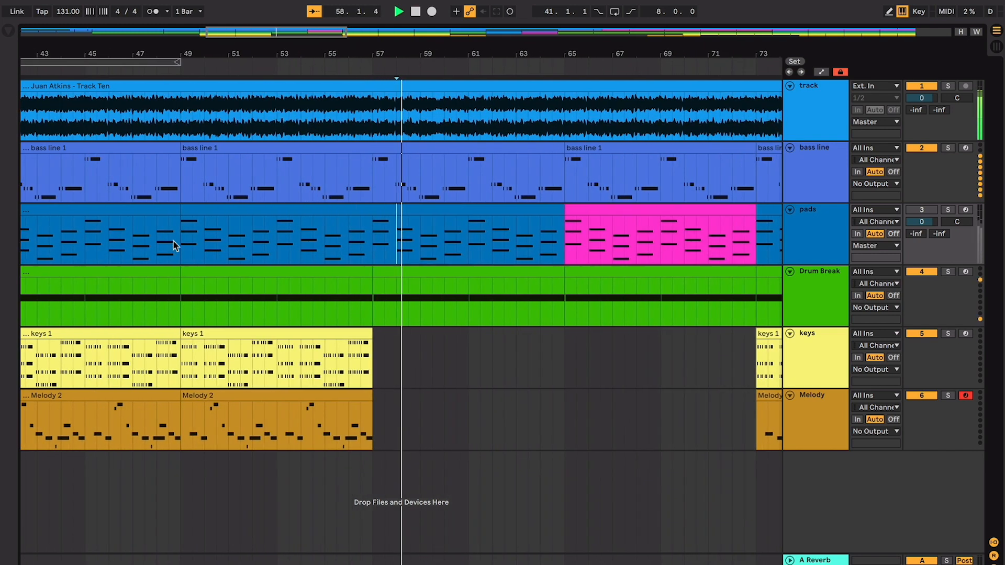
left_click(567, 255)
key("space")
key("space")
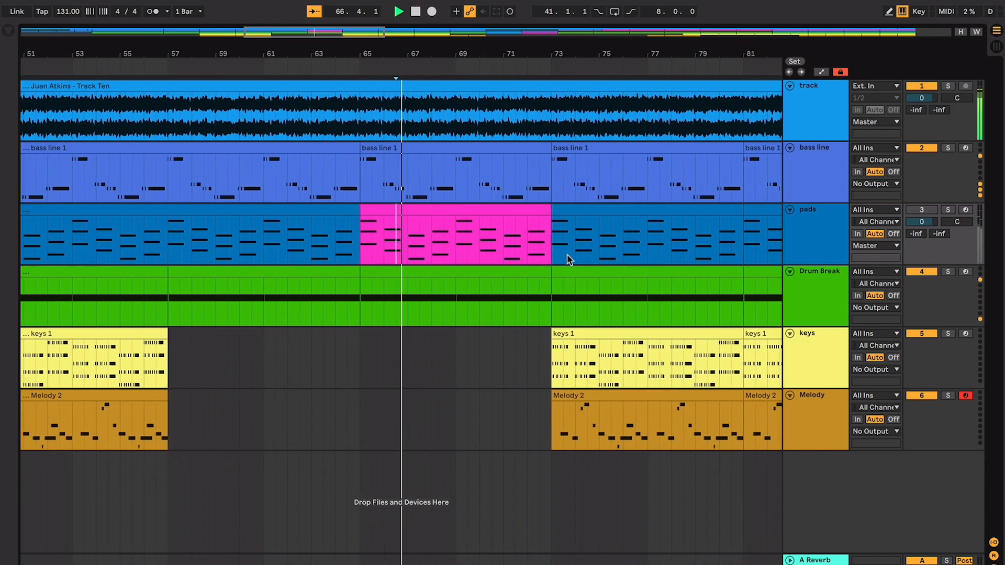
key("space")
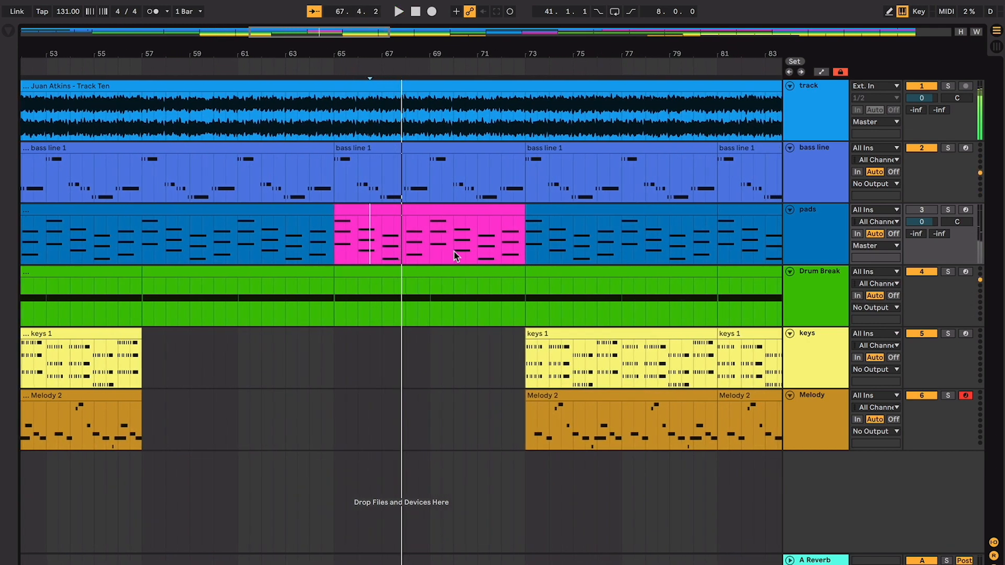
Step: Highlight the pink pads clip, the keys clip at bar 73 and the melody clip at bar 81 in a wider arrangement overview
left_click(438, 210)
scroll(438, 211, "right", 2)
key("w")
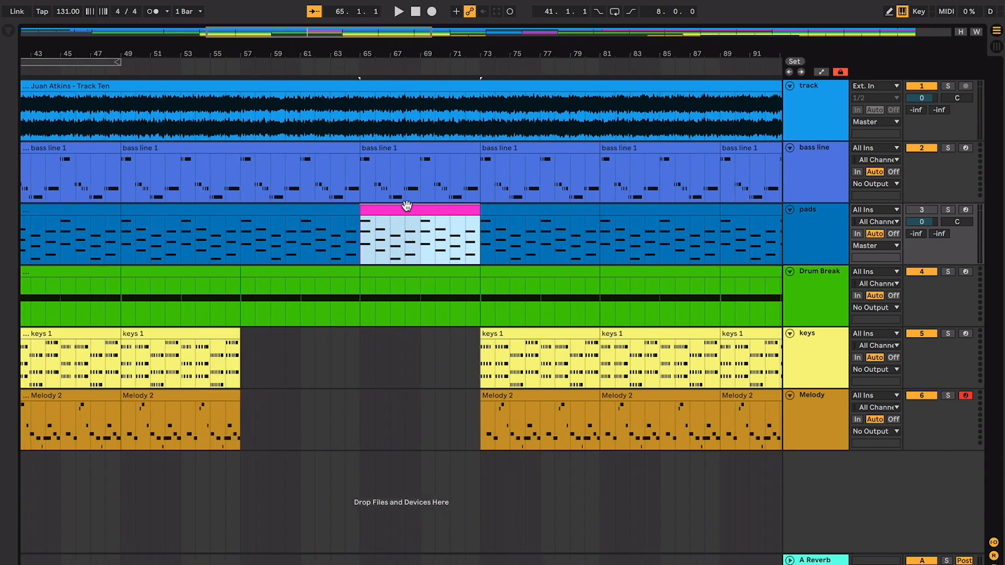
left_click(454, 335)
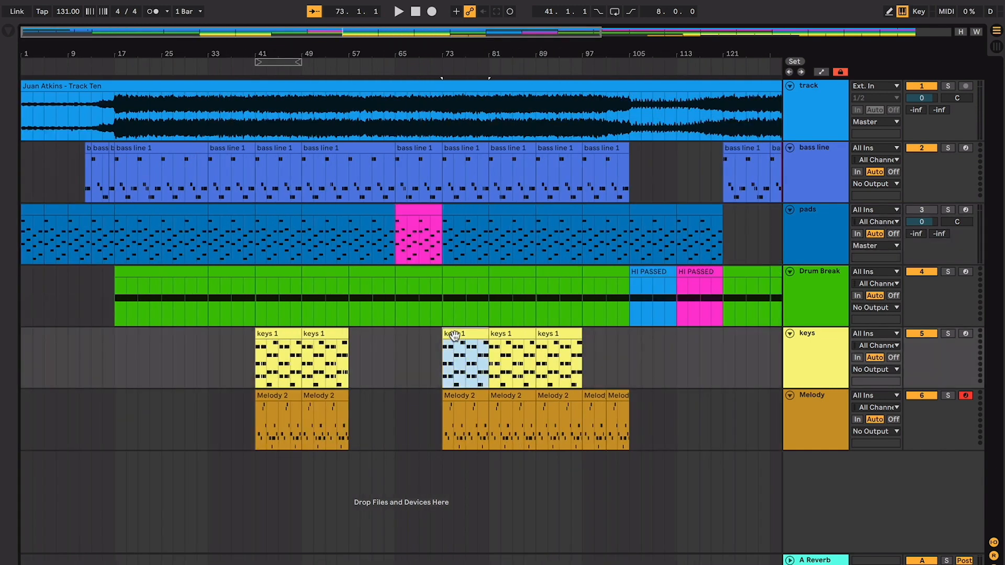
left_click(506, 407)
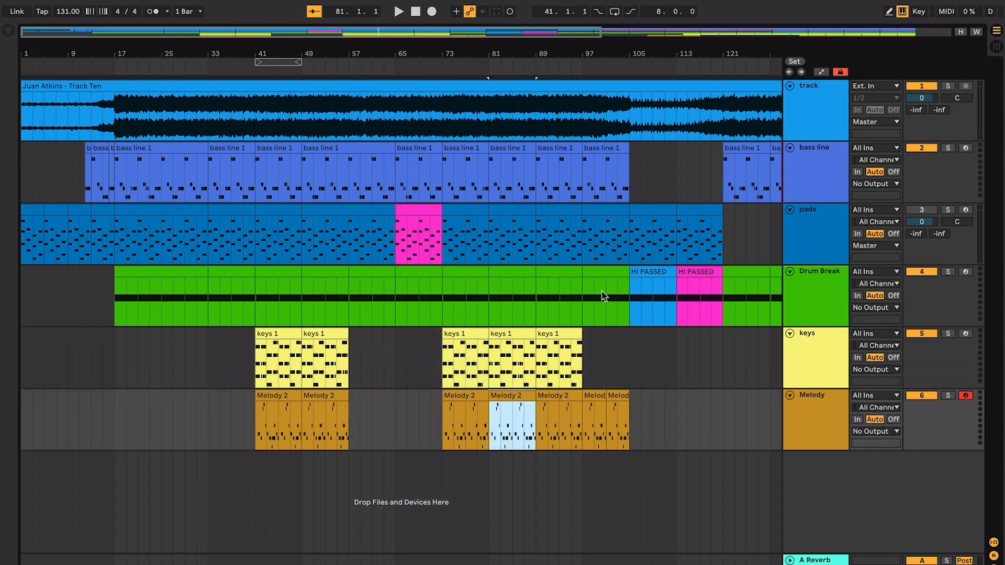
Step: Play the arrangement from bar 85 towards the hi-passed drum break at bar 105 in a closer view
scroll(557, 305, "right", 2)
scroll(557, 305, "left", 1)
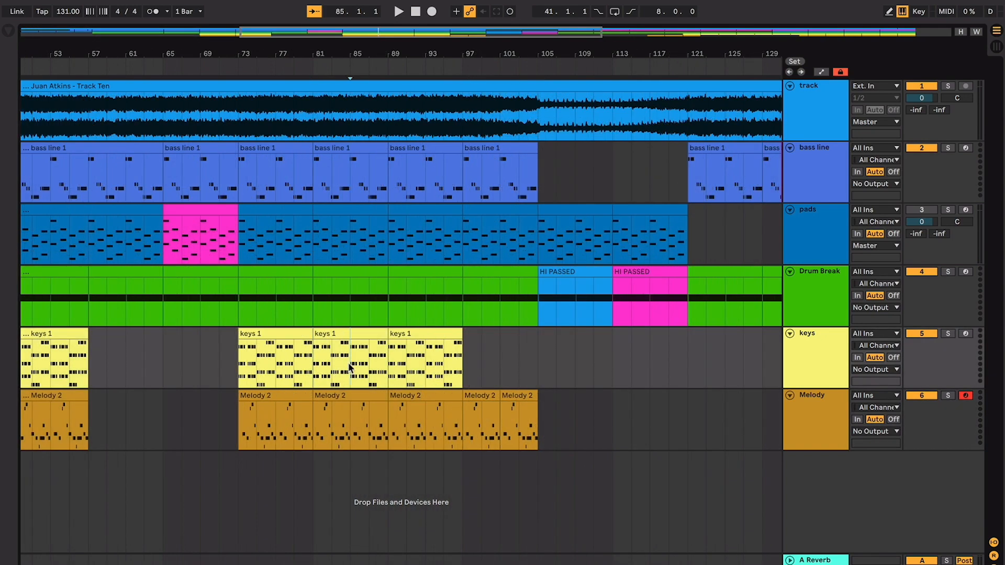
scroll(349, 367, "up", 5)
key("space")
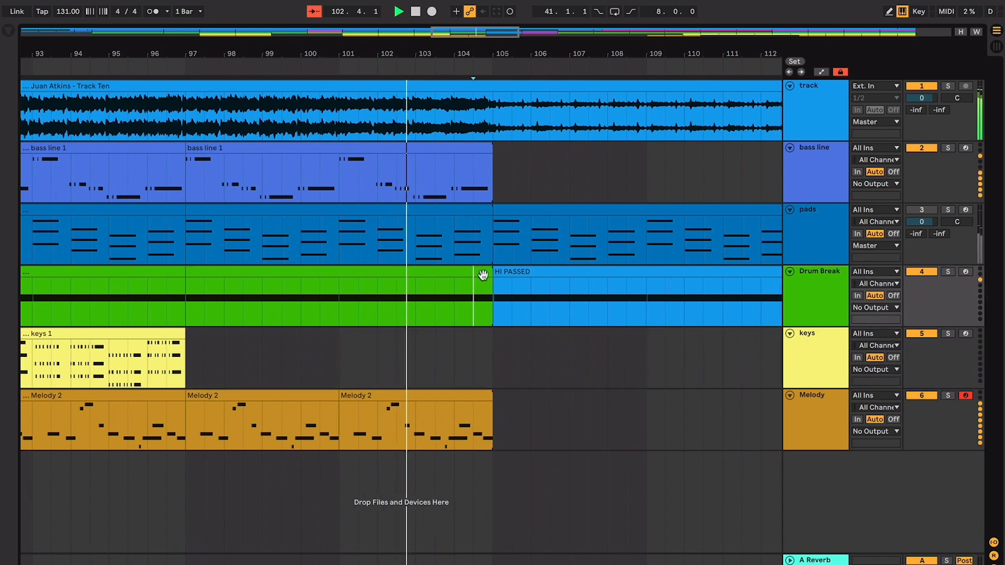
Step: Extend the start of the blue HI PASSED clip on the Drum Break track back from bar 105 to bar 101.3
left_click_drag(495, 285, 362, 291)
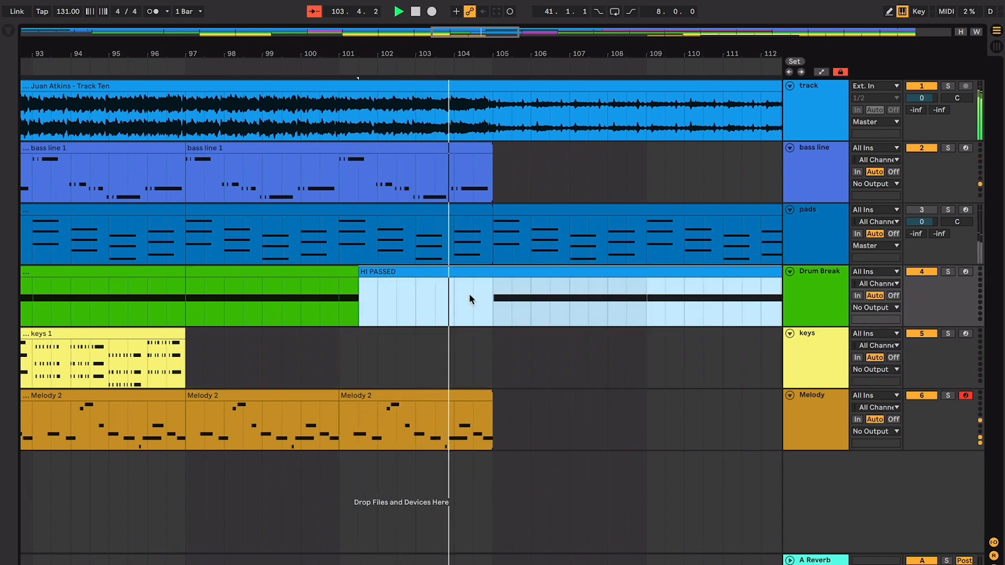
key("minus")
key("minus")
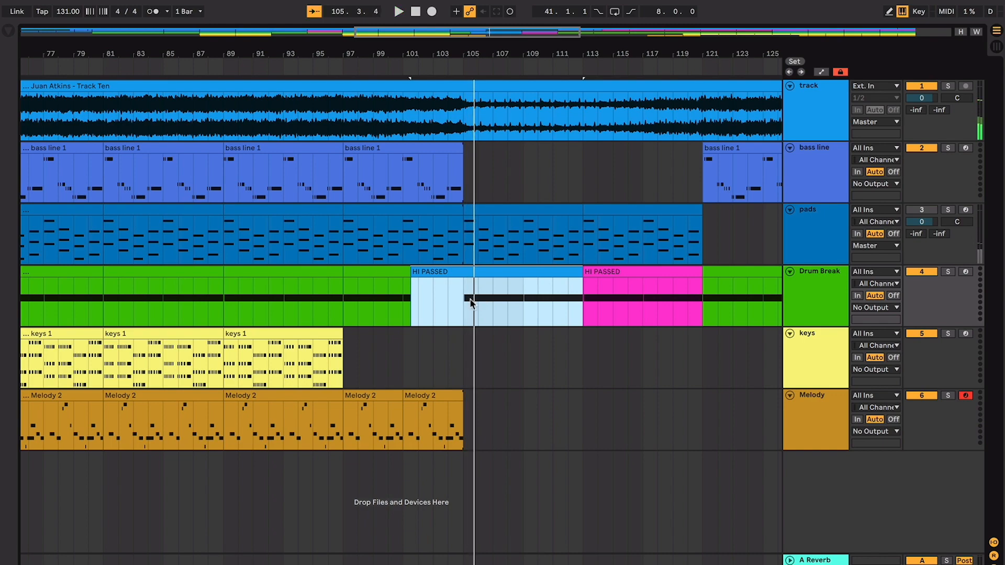
key("minus")
key("minus")
key("minus")
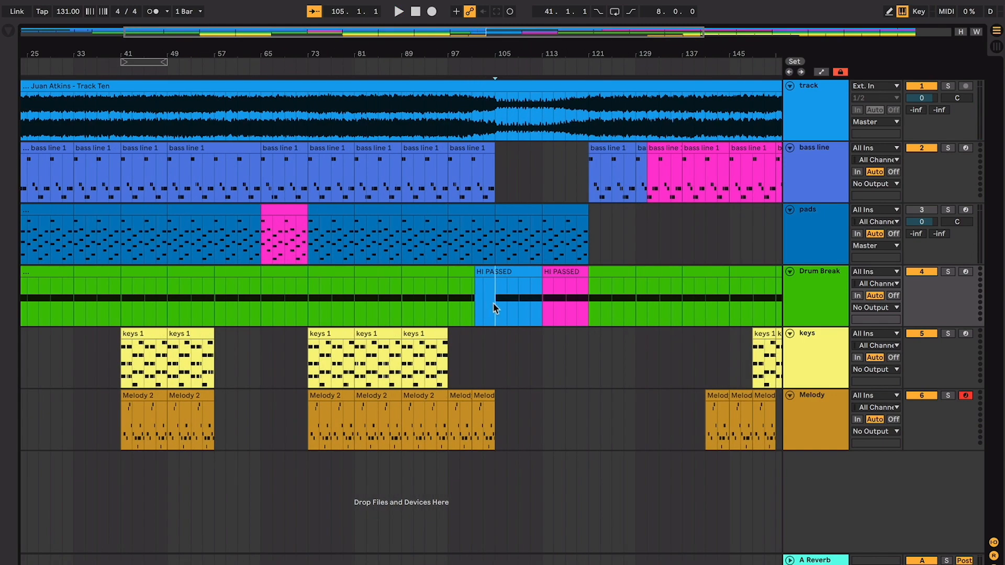
Step: Highlight the melody clip at bar 97, all tracks across bars 41 to 57, and the keys gap around bar 69
left_click(465, 395)
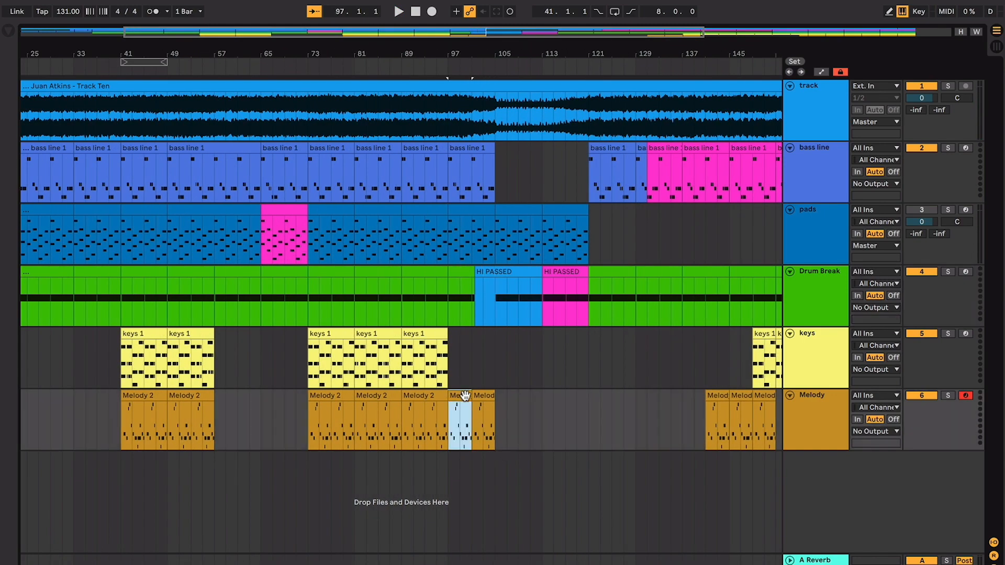
scroll(270, 415, "left", 5)
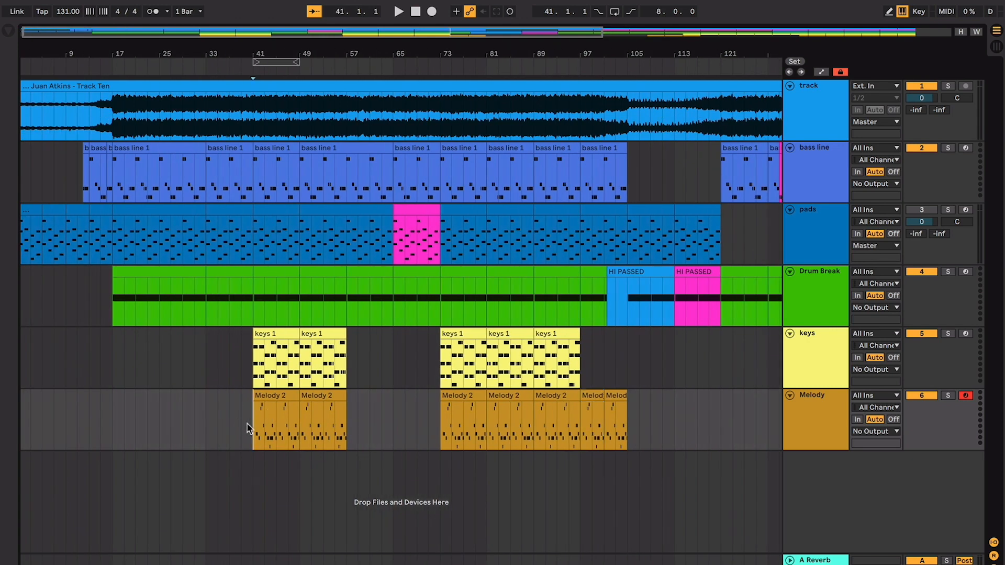
left_click_drag(247, 424, 347, 57)
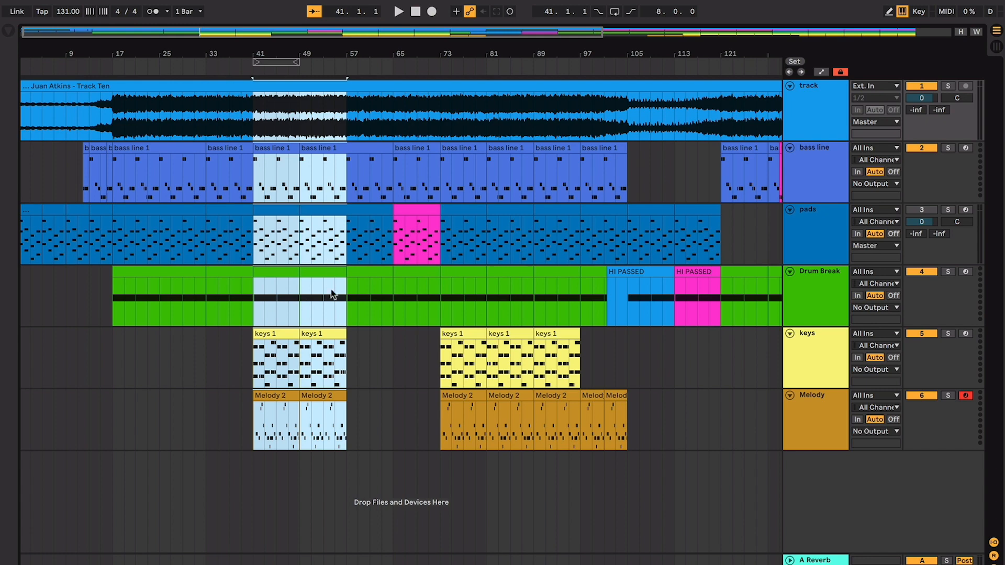
scroll(398, 358, "right", 2)
left_click(399, 356)
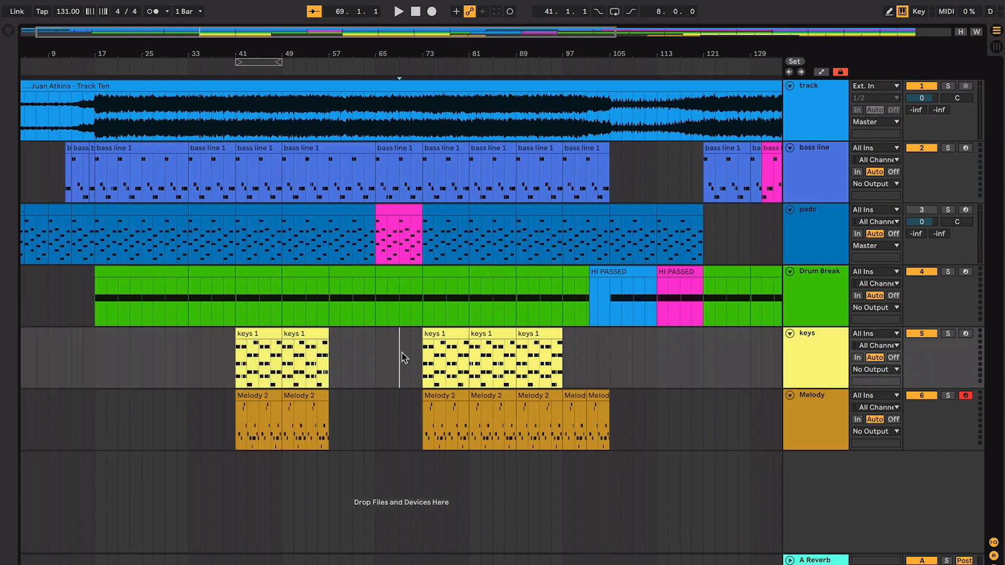
Step: Highlight the bass line, pads and drum break from bar 17 to show the layers of that section
scroll(94, 291, "left", 2)
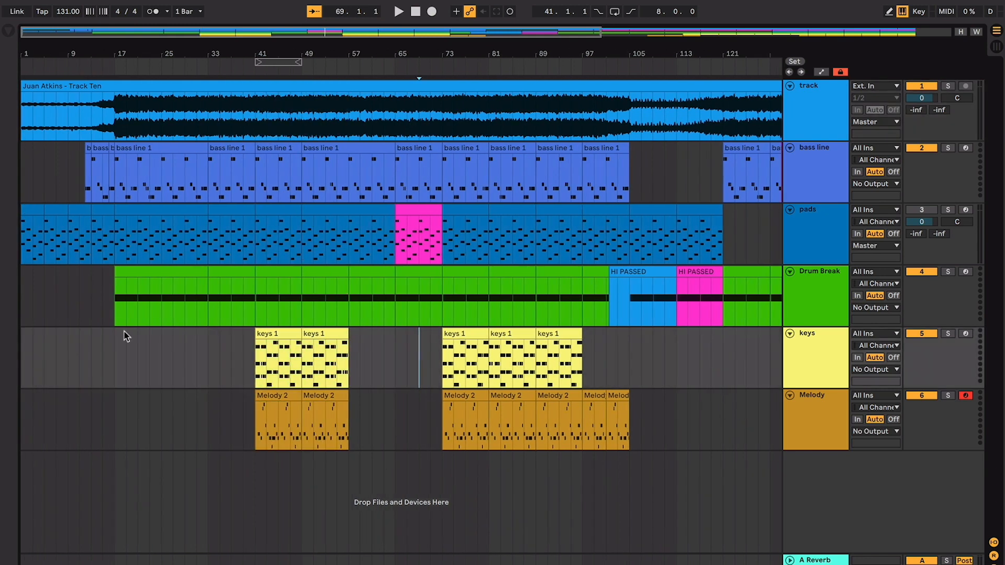
left_click_drag(177, 163, 197, 69)
mouse_move(183, 147)
left_mouse_down()
mouse_move(183, 213)
mouse_move(182, 141)
left_mouse_up()
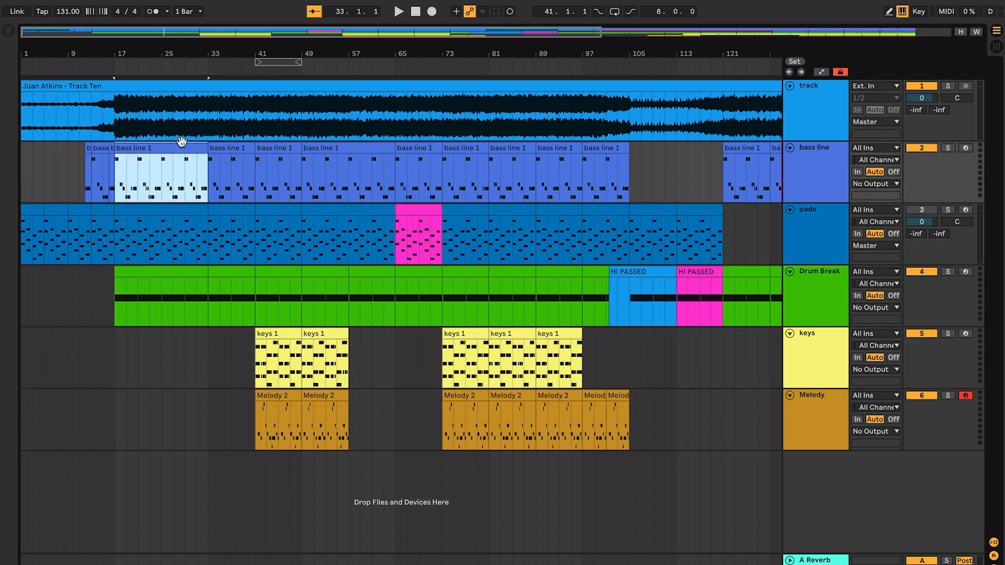
left_click(181, 210)
left_click(187, 271)
left_click_drag(163, 361, 110, 156)
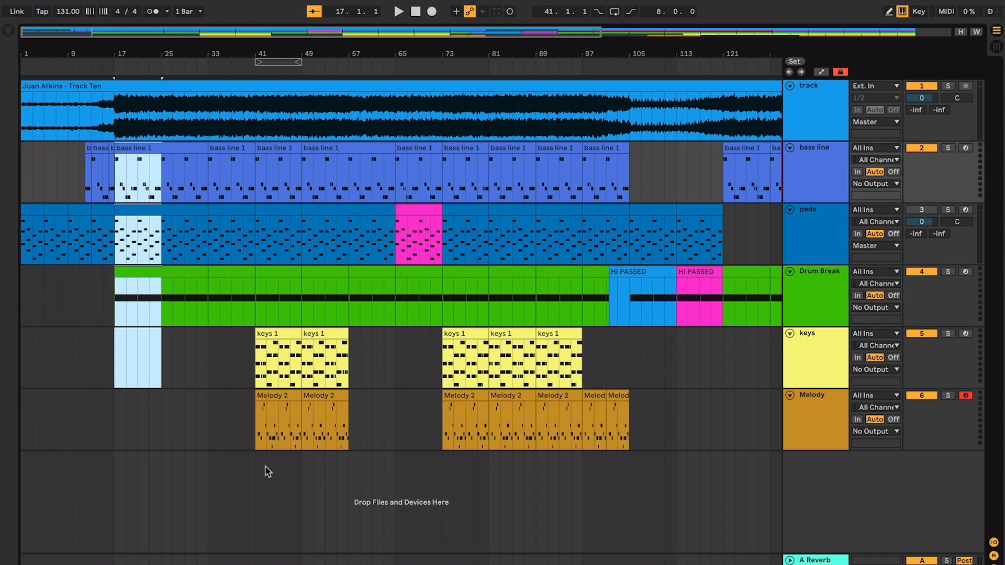
Step: Highlight where the keys and melody enter together in the section from bar 41 to 49
left_click(255, 466)
left_click_drag(255, 448, 299, 318)
left_click(298, 347)
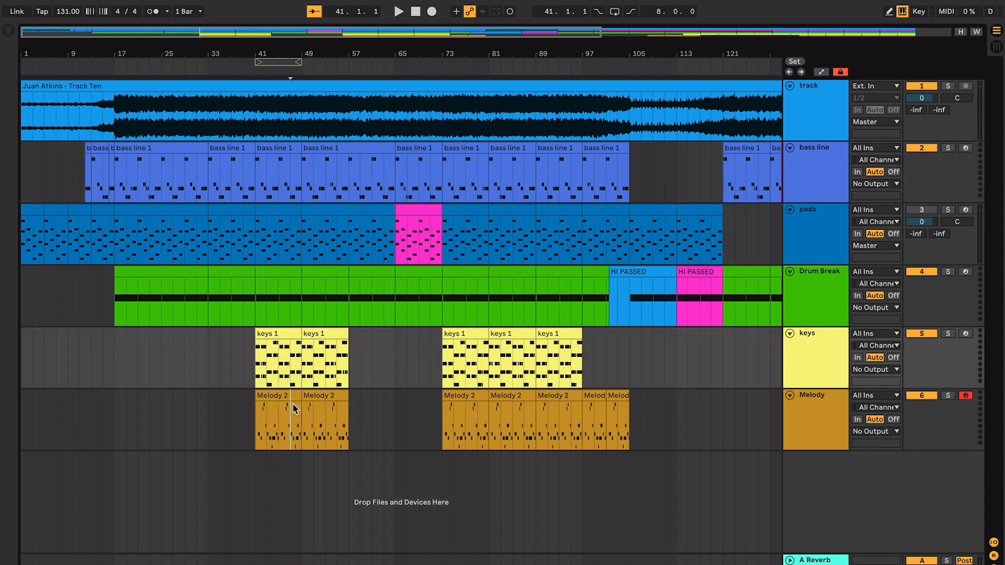
left_click(293, 403)
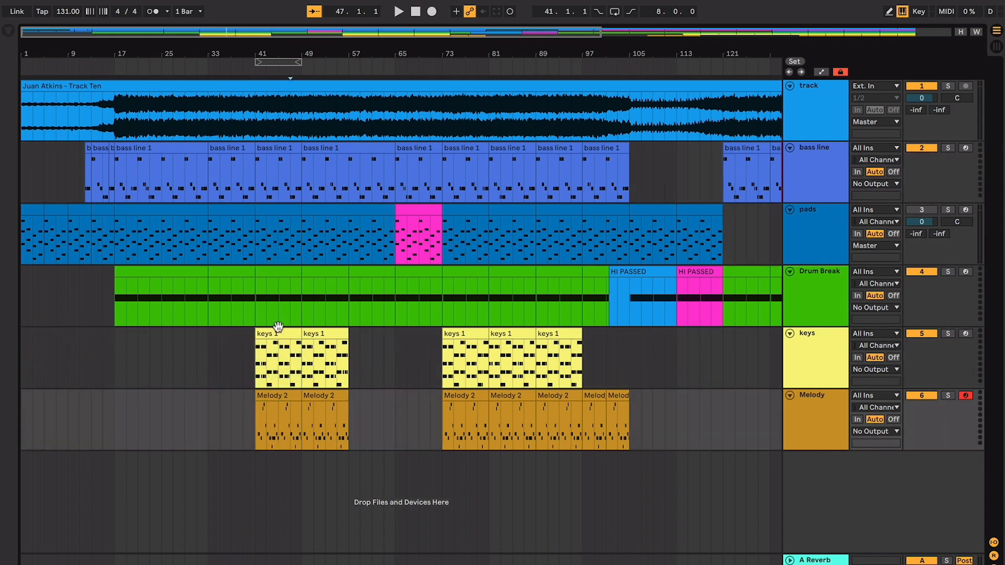
Step: Highlight the bass line, pads, drum break and melody at bars 97 to 105, and the end of the keys at bar 97
scroll(344, 401, "right", 5)
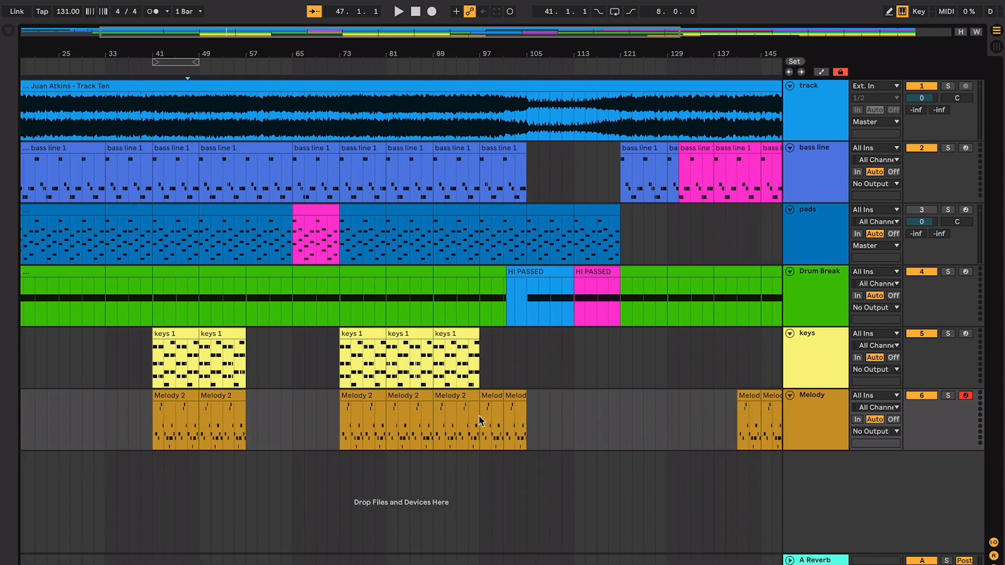
left_click_drag(482, 432, 494, 219)
left_click(495, 148)
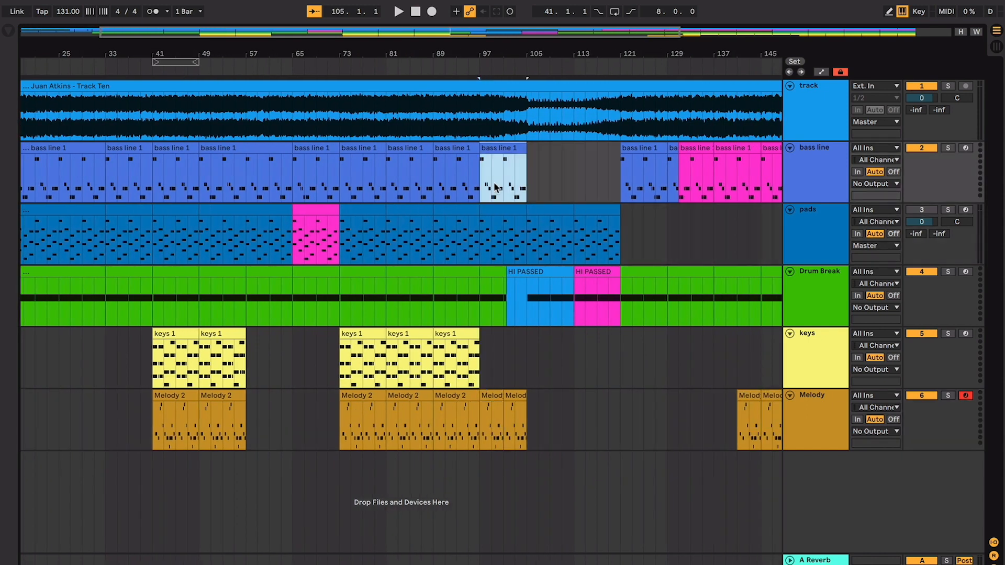
left_click(490, 252)
left_click(491, 270)
left_click(493, 395)
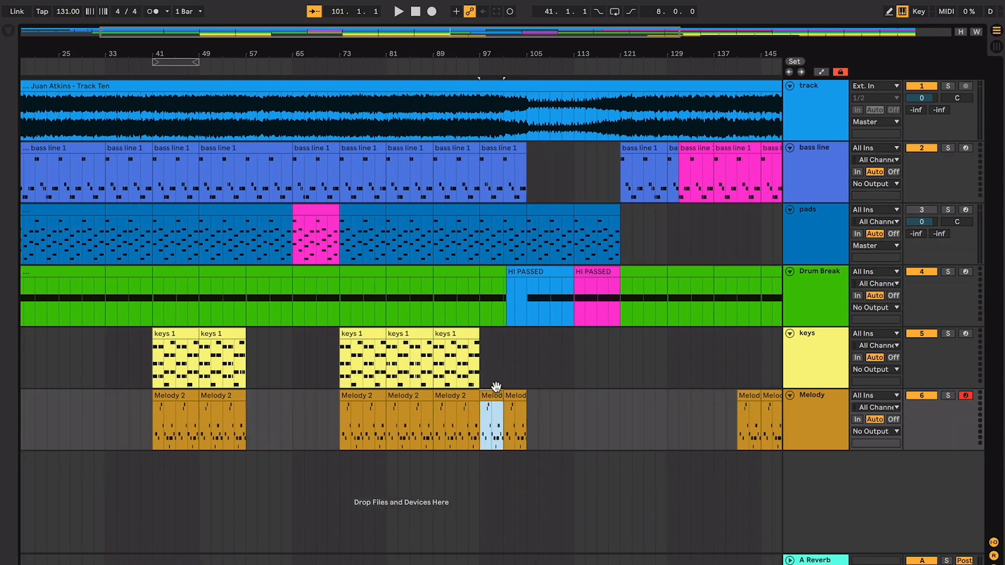
left_click(466, 332)
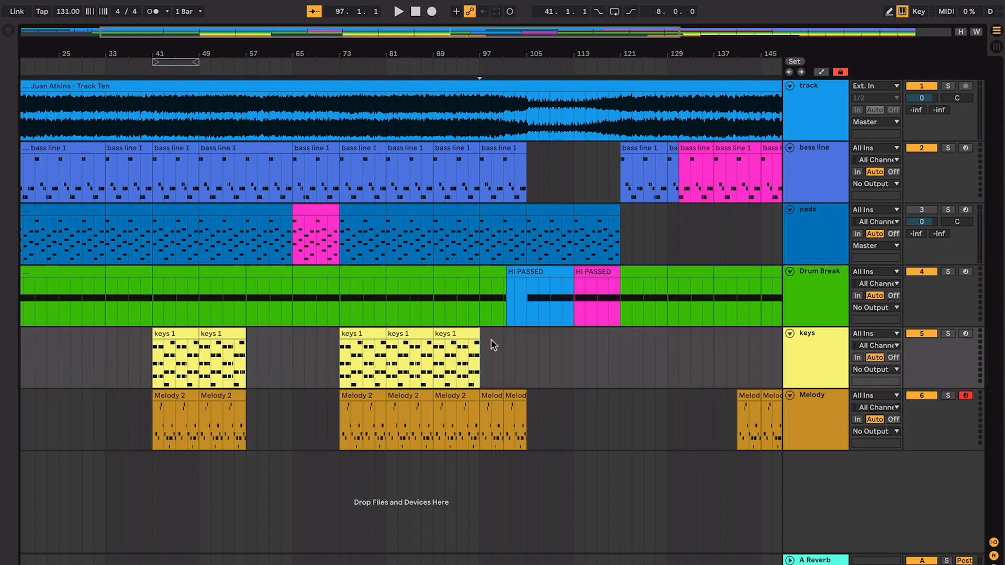
Step: Mark the drum break at bar 105 and select the blue HI PASSED clip to examine the breakdown's start
scroll(491, 341, "right", 1)
scroll(489, 381, "right", 3)
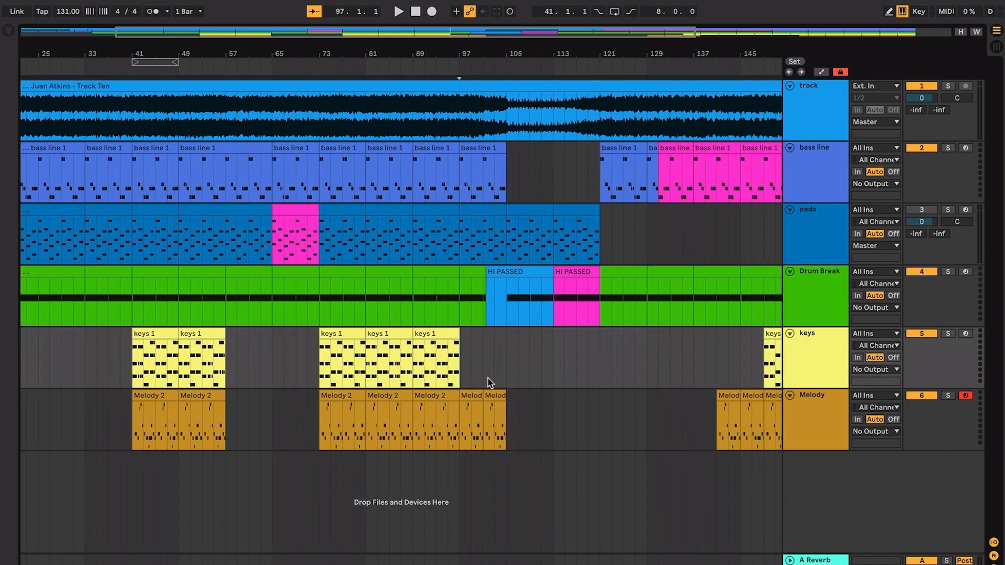
scroll(489, 382, "right", 10)
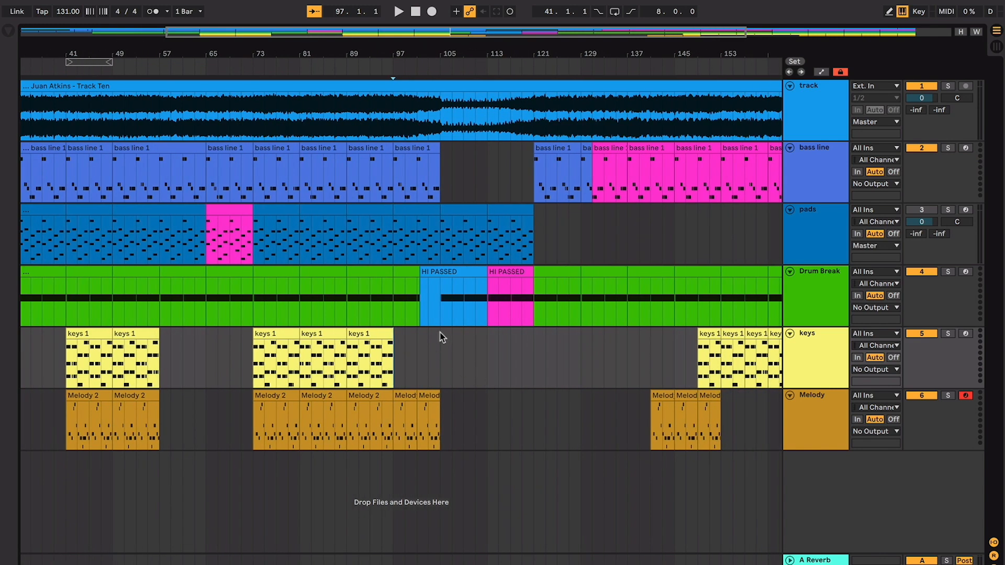
scroll(439, 337, "right", 4)
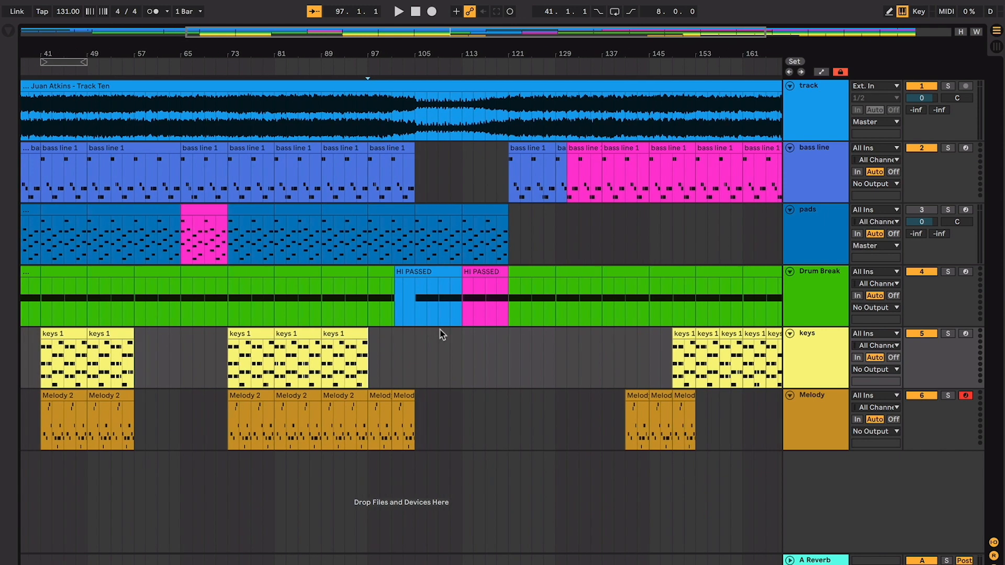
left_click(413, 303)
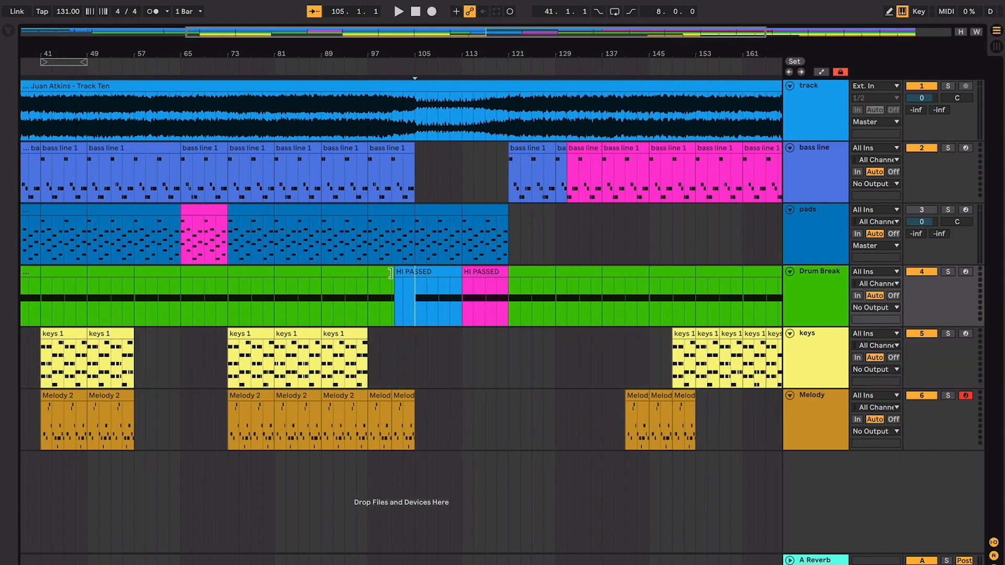
left_click(413, 272)
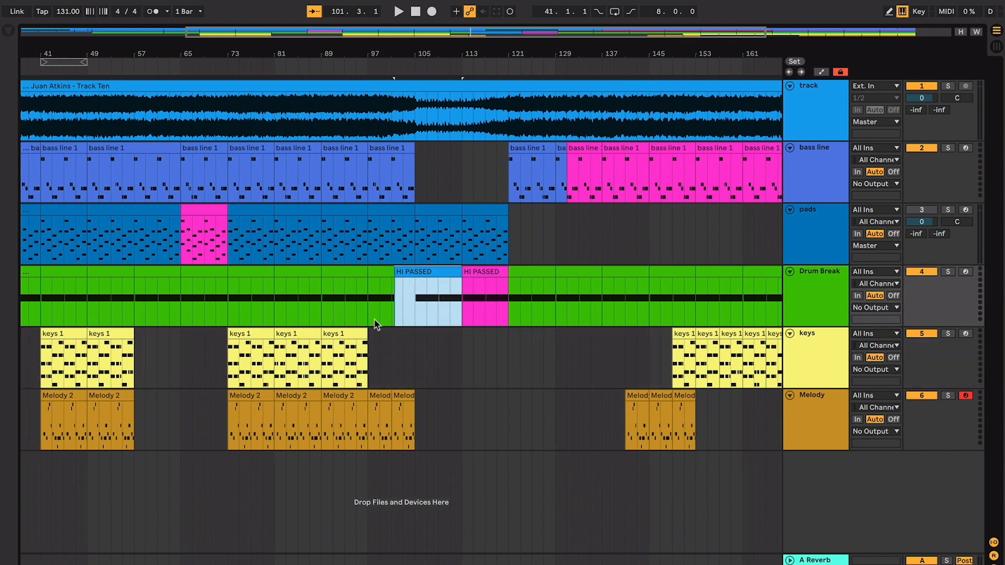
Step: Compare the green drum break clips from bar 73 onward with the blue HI PASSED clip and the pink one at bar 113
left_click(350, 273)
left_click(292, 269)
left_click(241, 272)
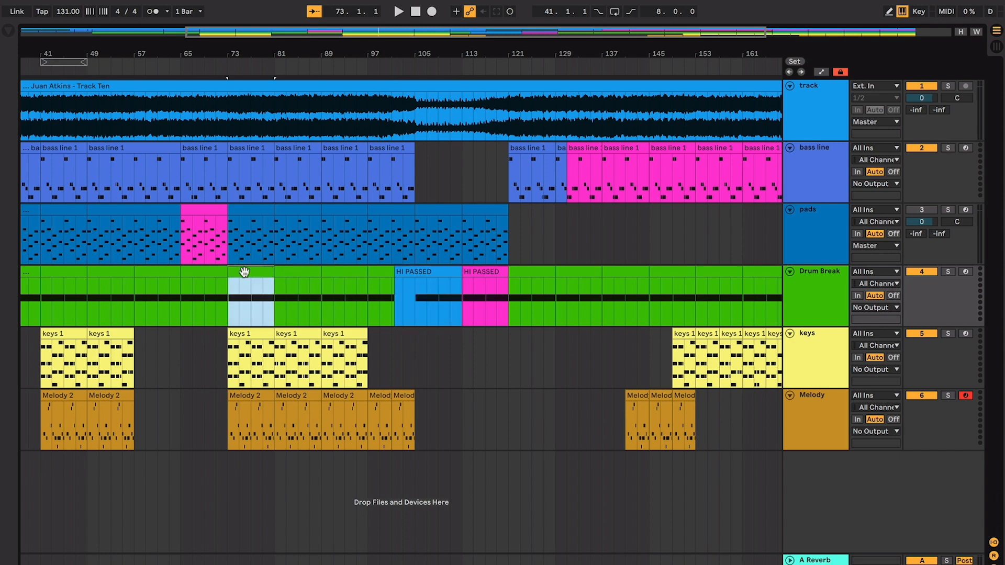
left_click(287, 272)
left_click(349, 273)
left_click(389, 270)
left_click(421, 270)
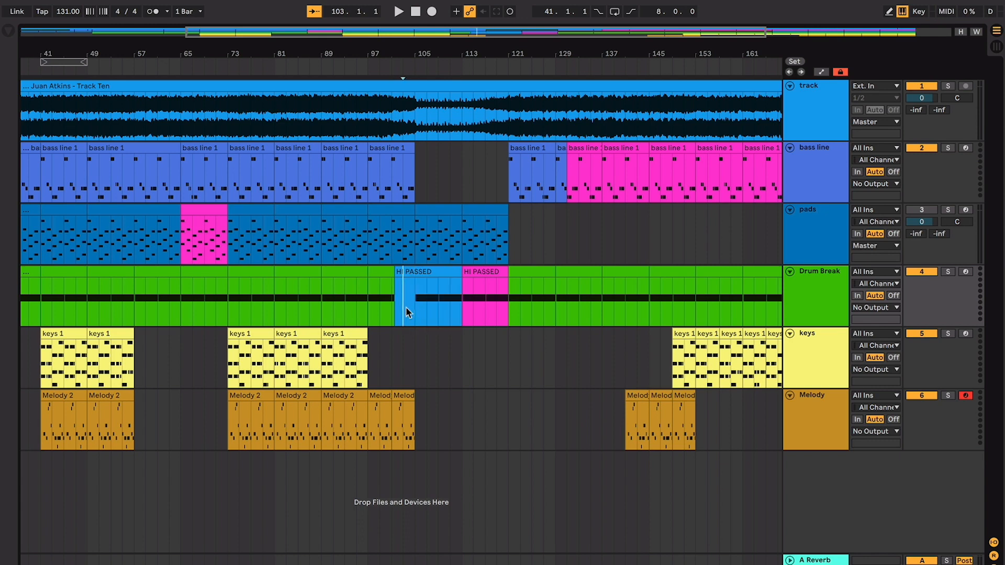
left_click(479, 264)
left_click(490, 270)
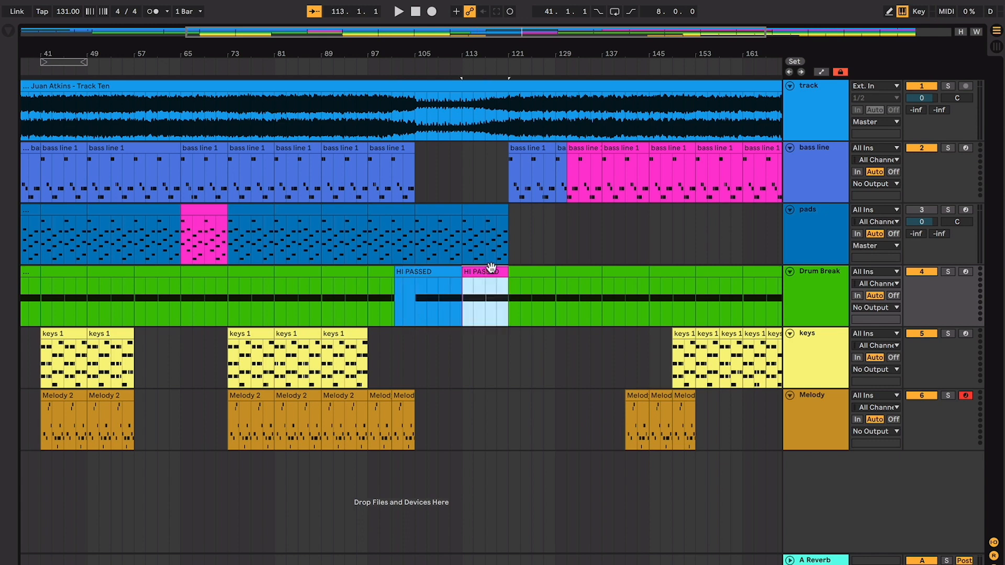
Step: Play the arrangement from bar 103 inside the blue HI PASSED clip in a closer view
left_click(403, 300)
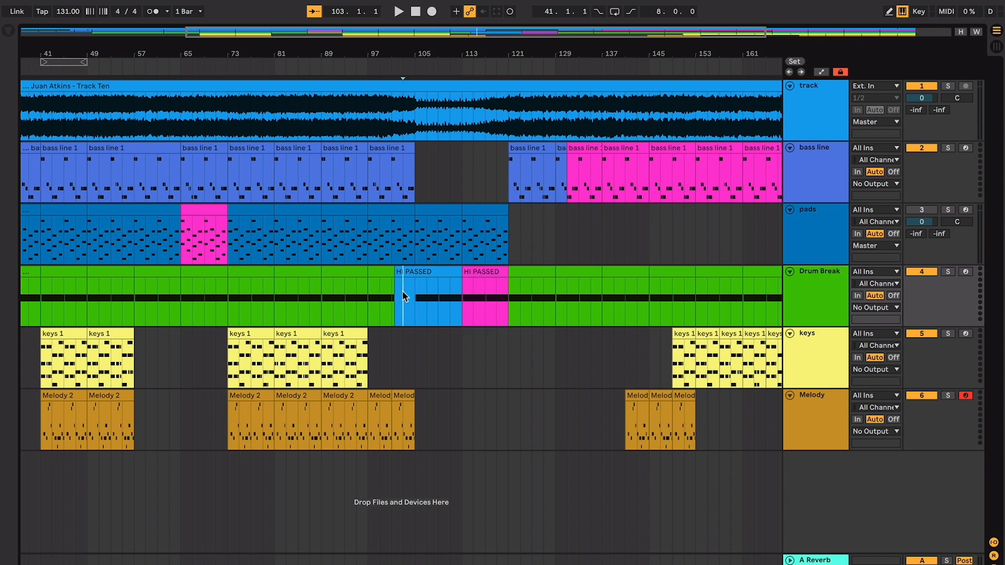
key("space")
key("plus")
key("plus")
key("plus")
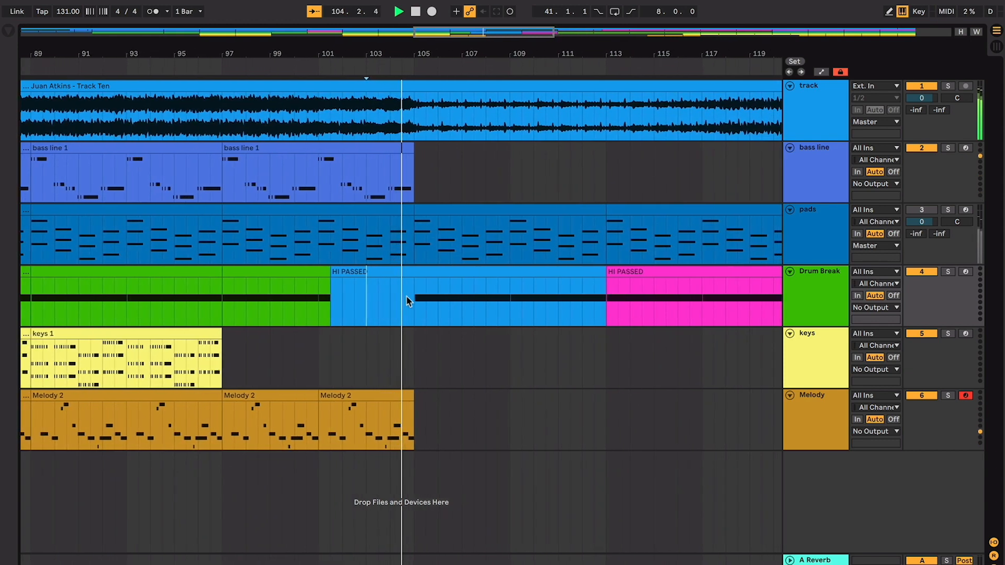
Step: Loop the half bar before bar 105 to hear its drums, and move the loop to bar 96.3 for comparison
key("space")
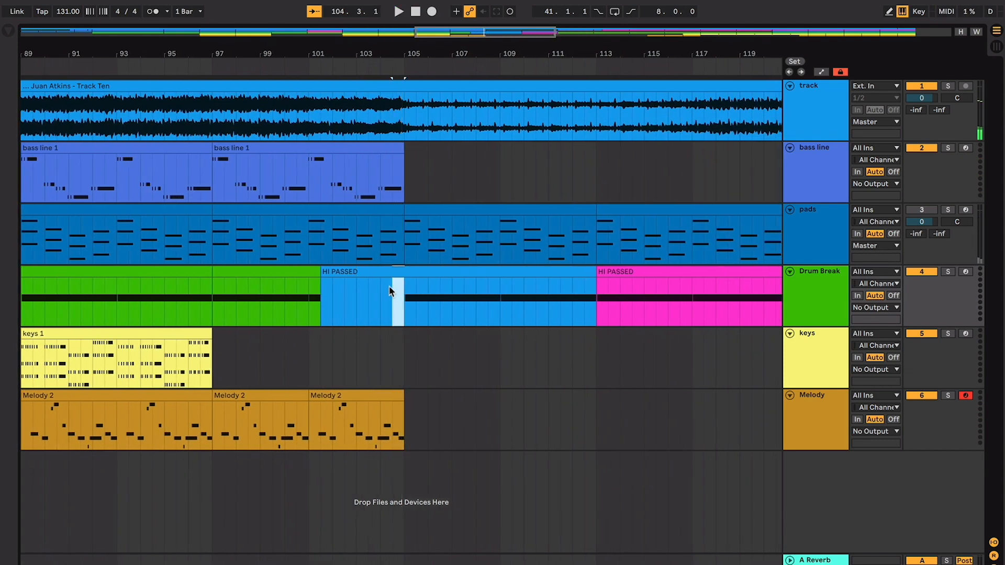
key("ctrl+l")
key("space")
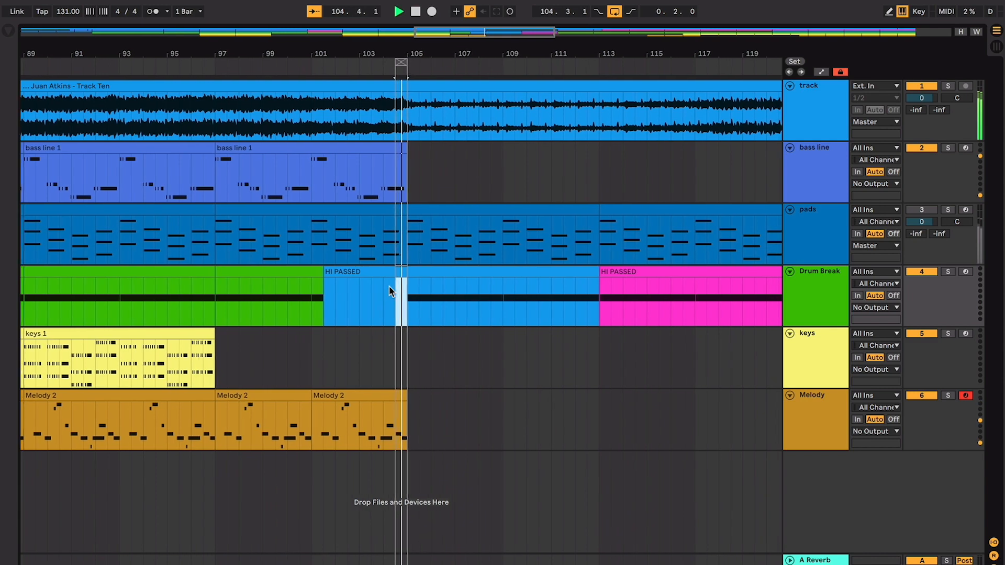
key("space")
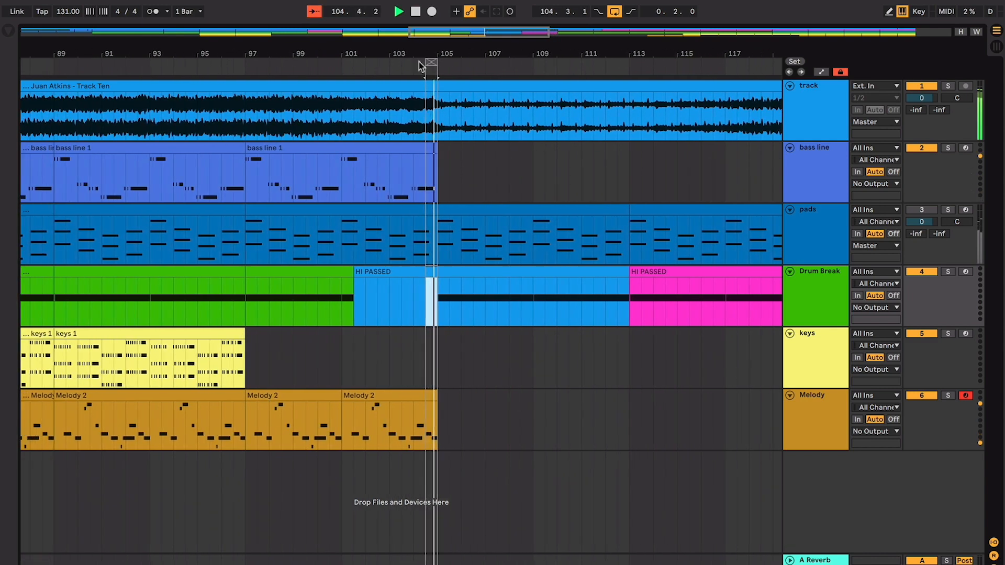
left_click_drag(433, 60, 240, 60)
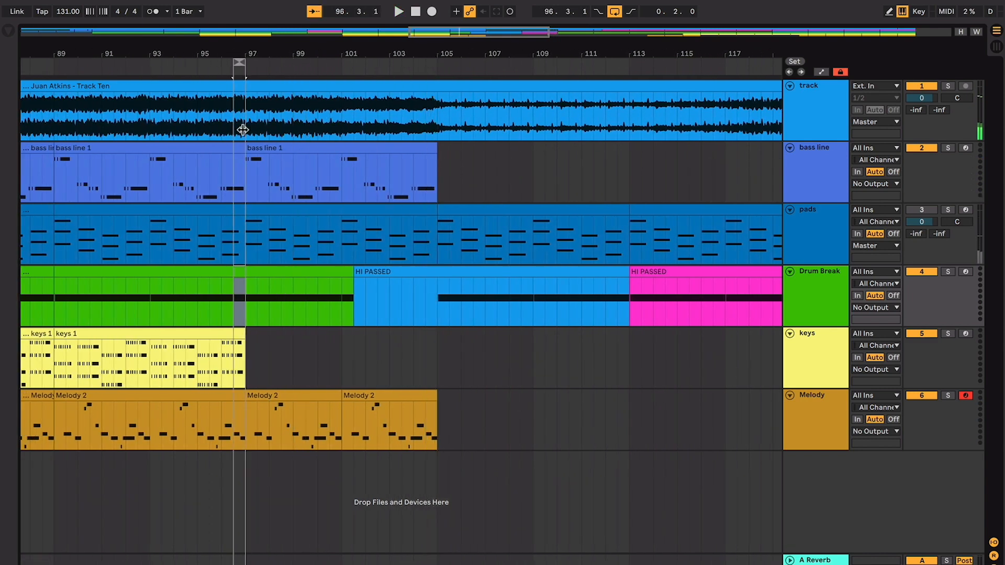
key("space")
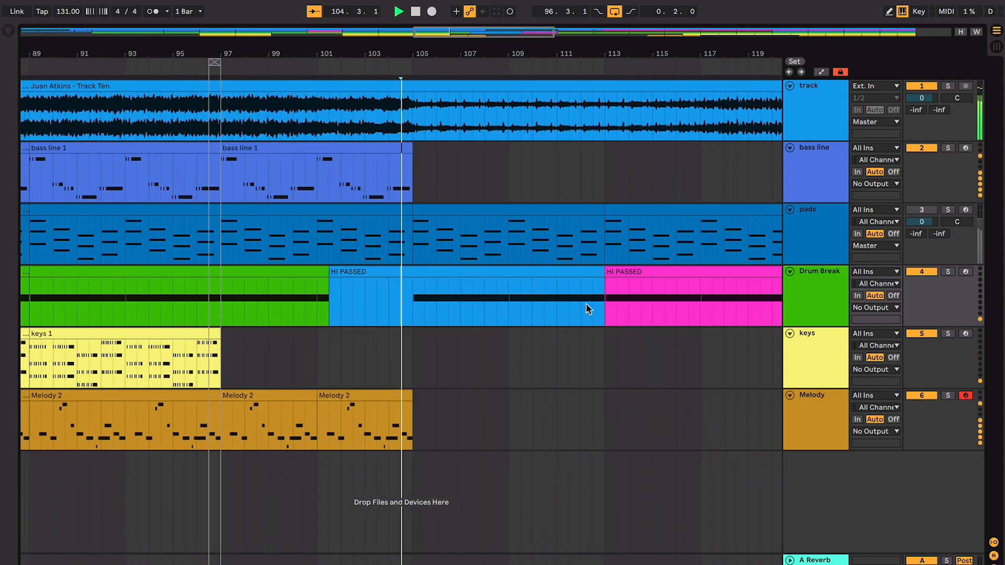
Step: Turn looping off, listen to the arrangement past bar 105 into the breakdown, and stop playback
left_click(615, 11)
scroll(473, 158, "right", 2)
scroll(472, 156, "right", 2)
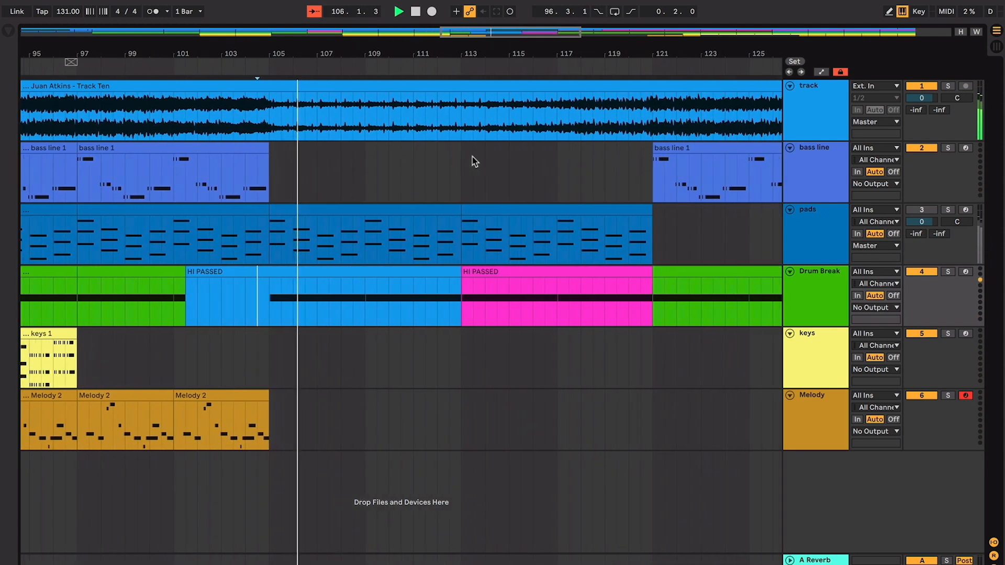
scroll(472, 156, "down", 5)
key("space")
Step: Mark the pads and hi-passed drum break at bar 105, and play the breakdown from bar 109
left_click(231, 247)
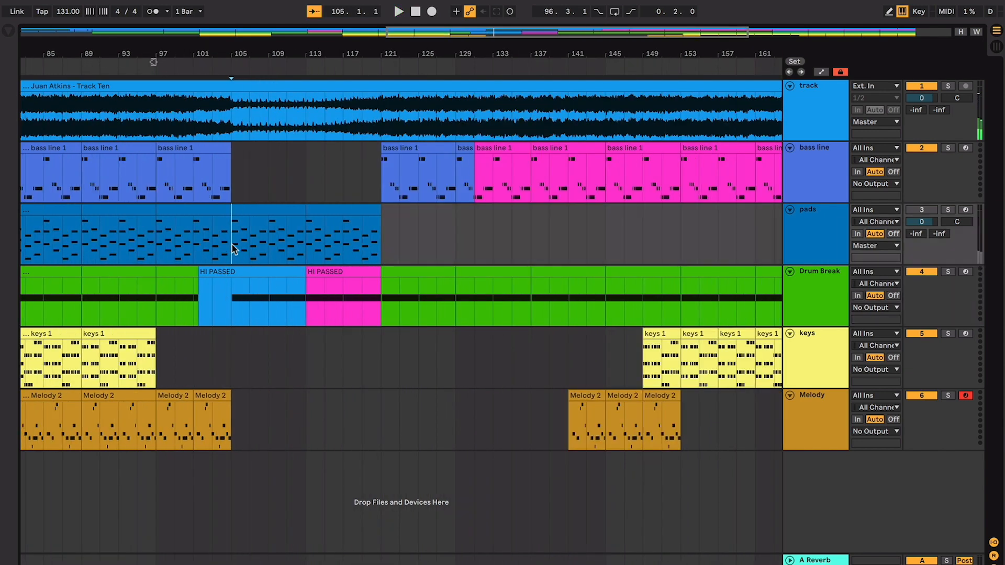
left_click(249, 273)
left_click(238, 284)
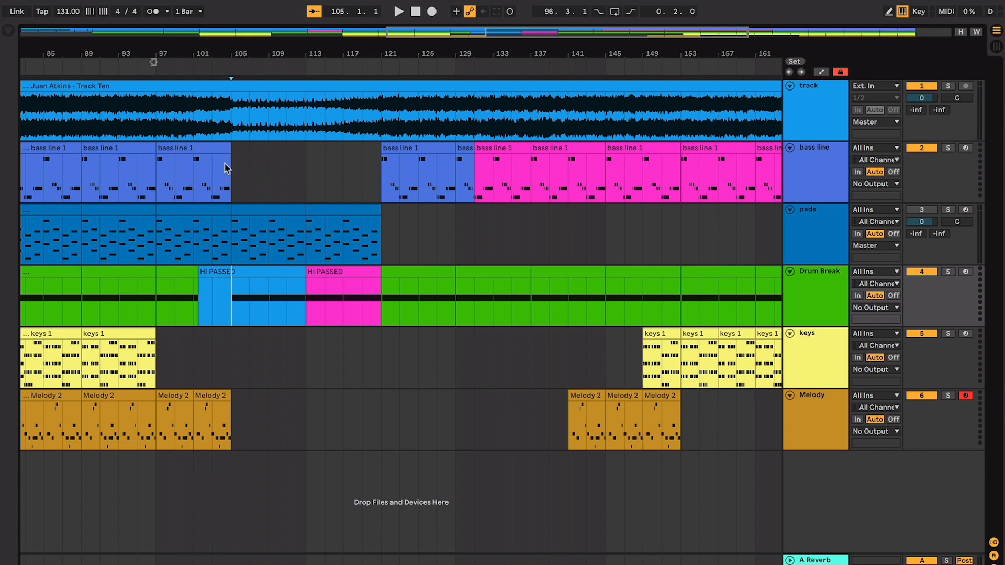
left_click(272, 254)
key("space")
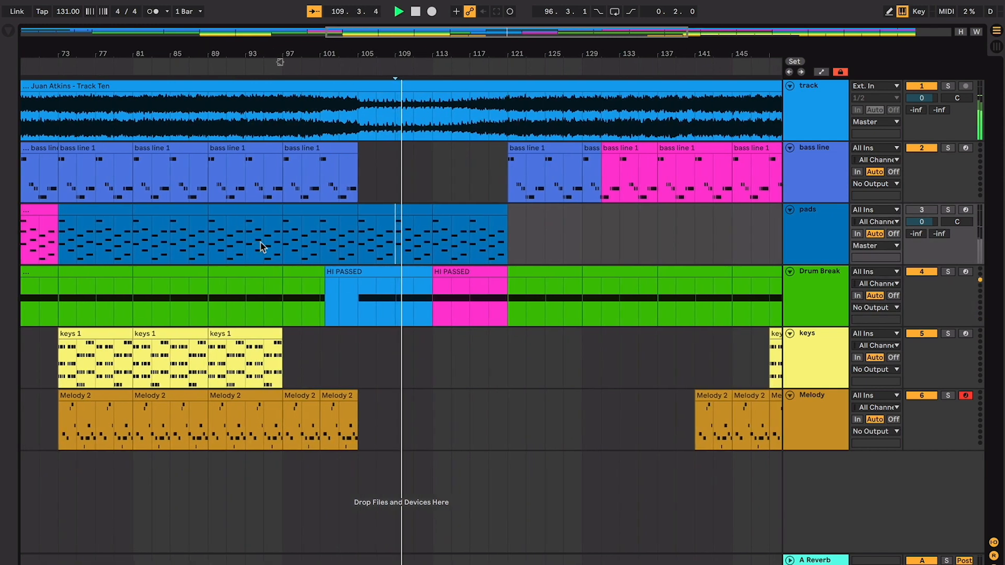
Step: Rename the pink HI PASSED drum clip at bar 113 as "cmme back in"
left_click(432, 269)
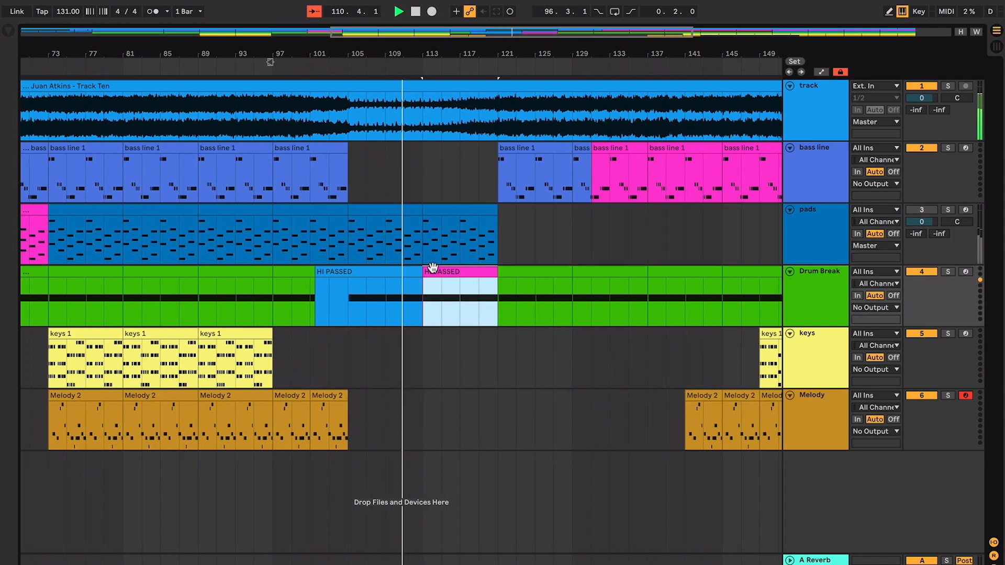
key("ctrl+r")
type("c")
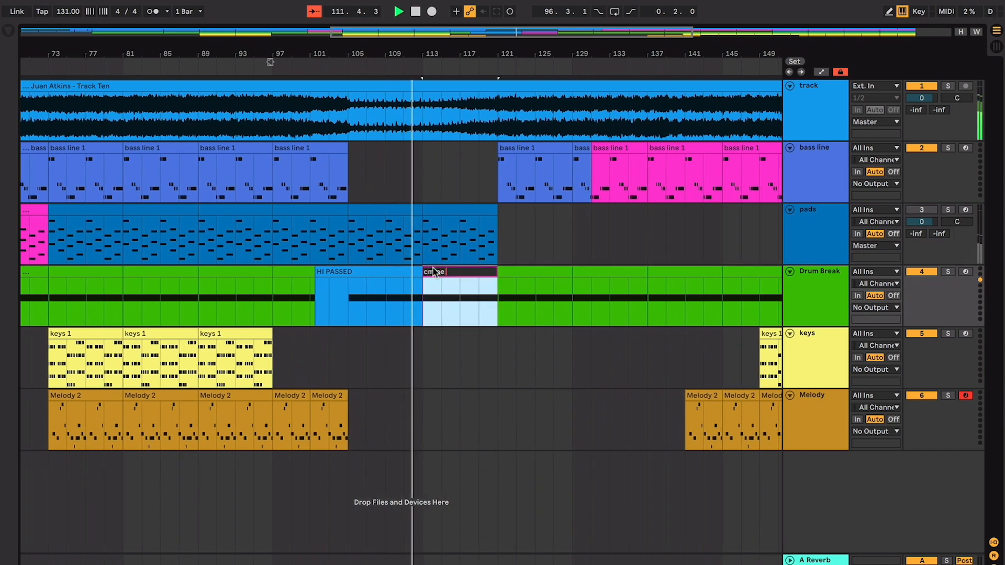
type("ome back in")
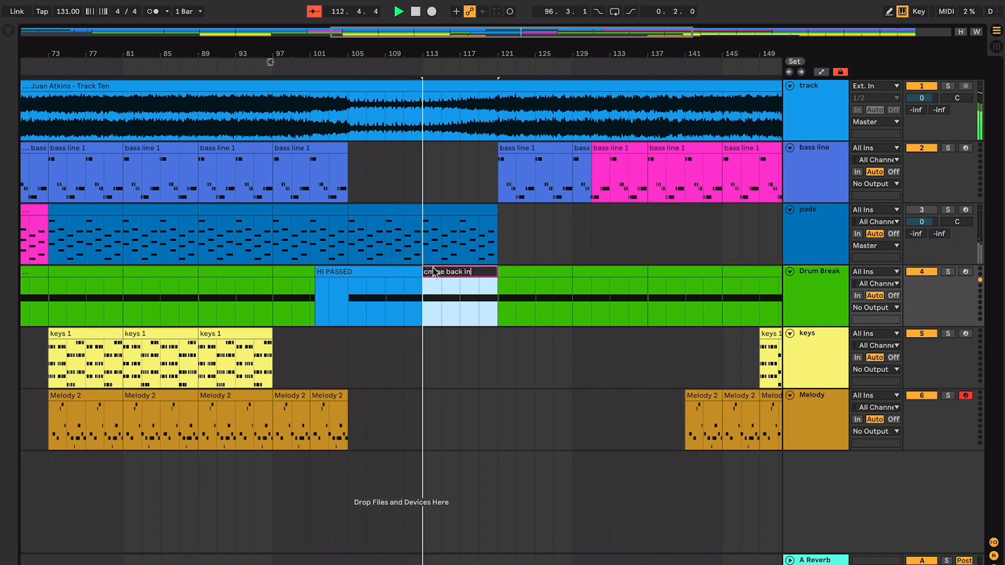
key("Return")
Step: Listen past bar 121, stop playback, and point out the bass line and drum break clips starting there
scroll(450, 300, "up", 5)
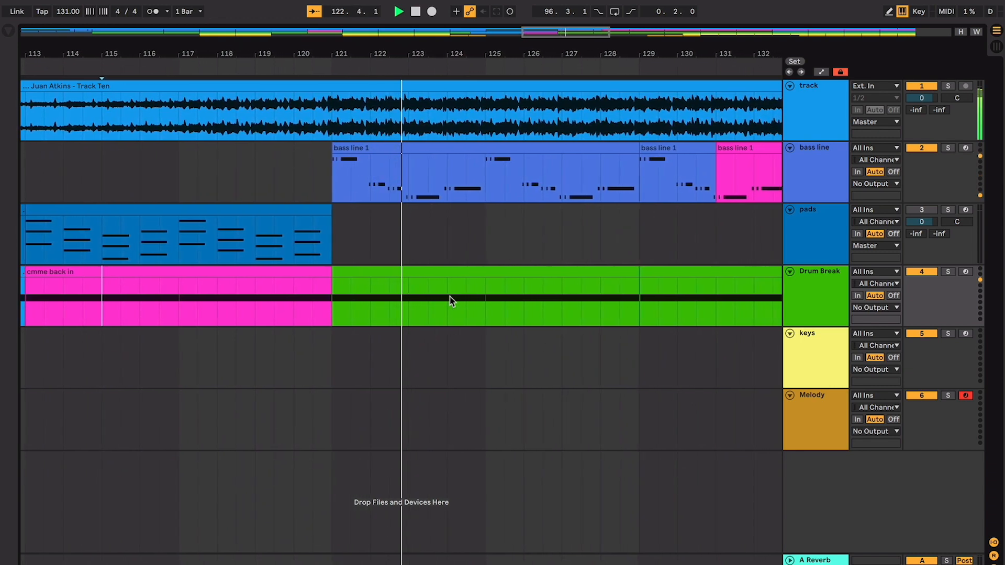
left_click(329, 147)
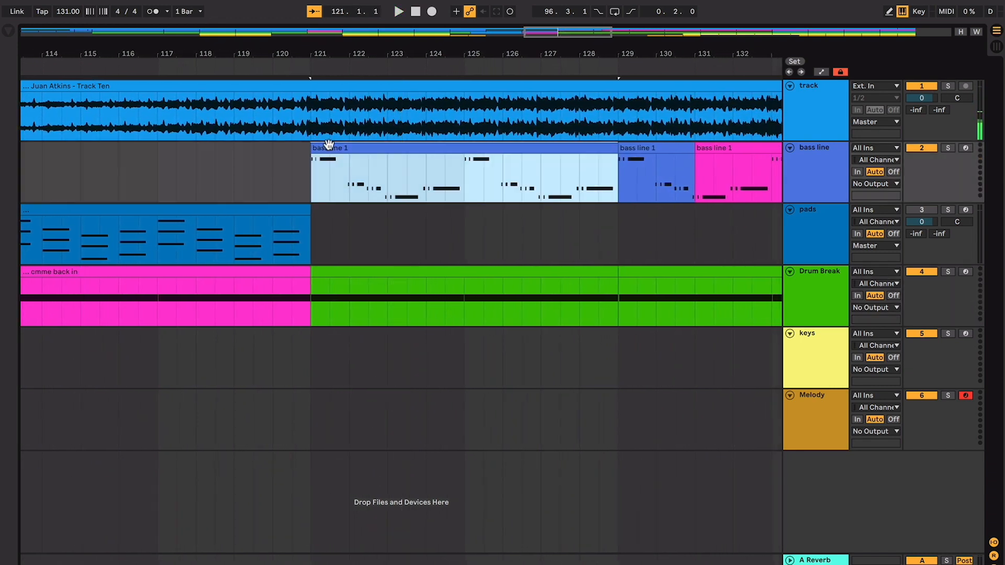
left_click(413, 270)
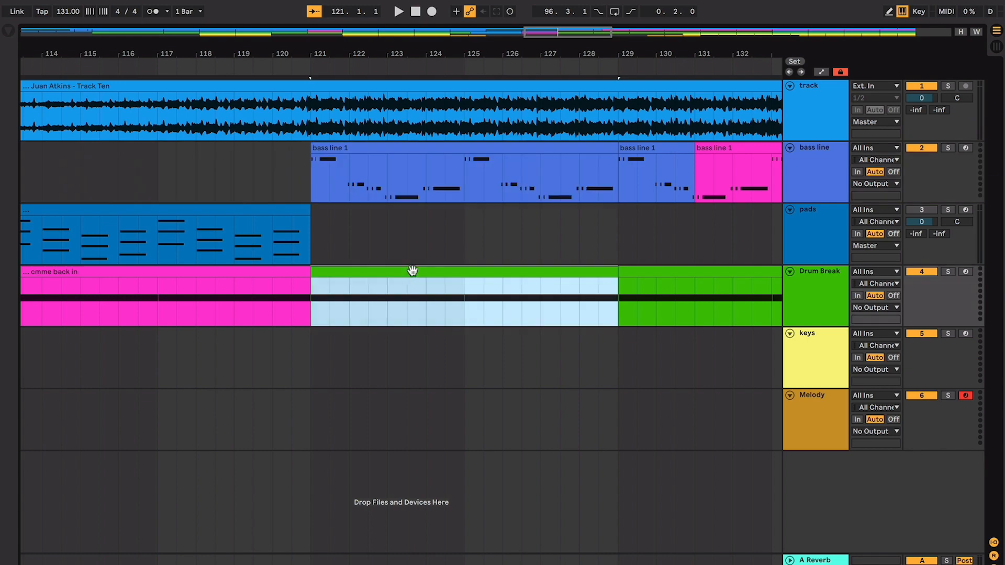
left_click(306, 200)
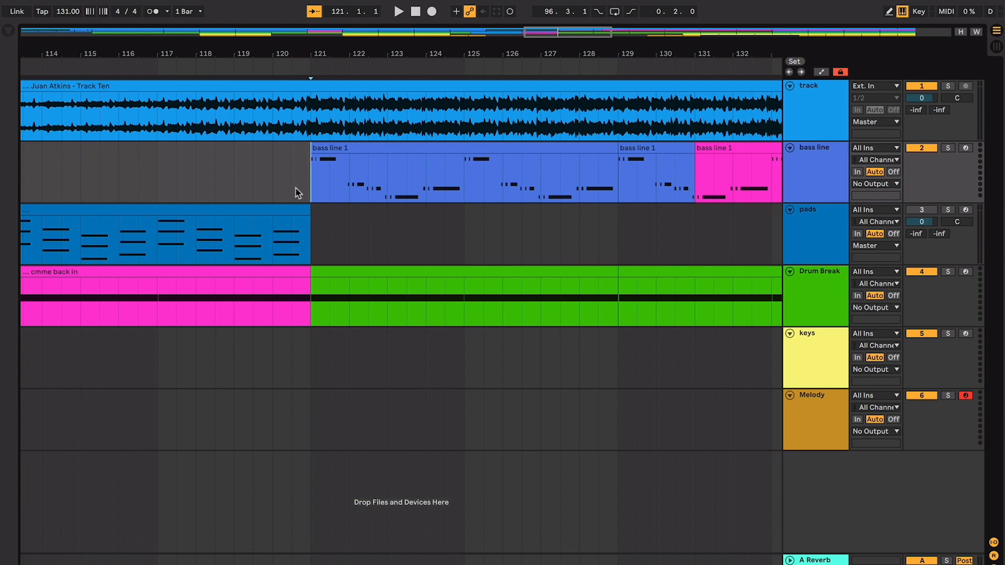
Step: Play the section from bar 121 to bar 137 and point out the pink bass line clip starting at bar 131
key("space")
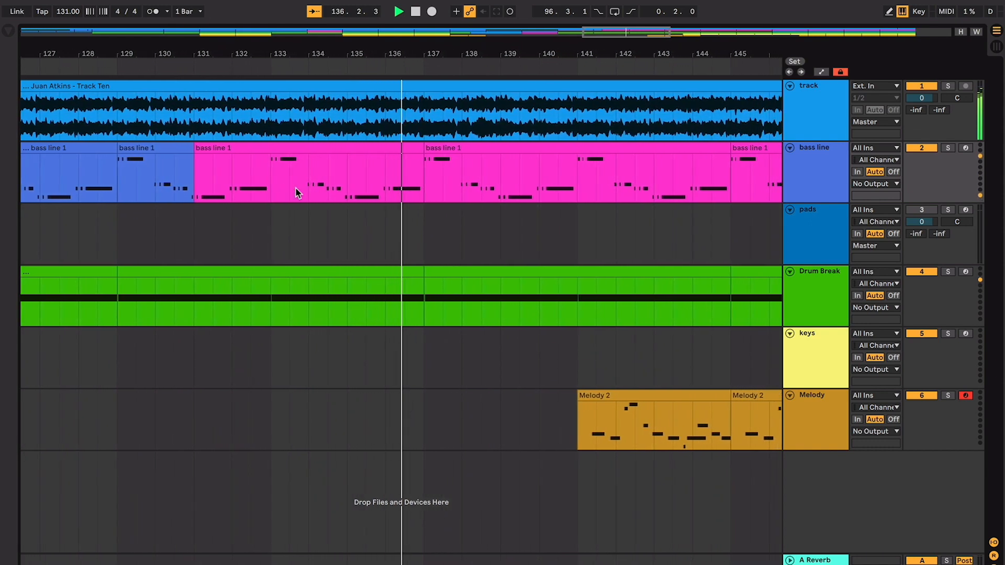
key("space")
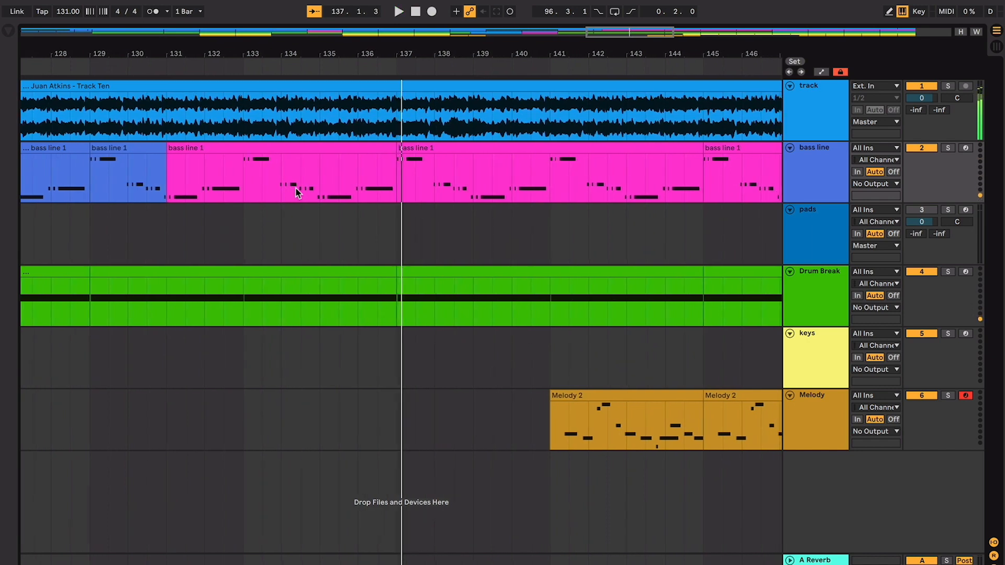
left_click(306, 151)
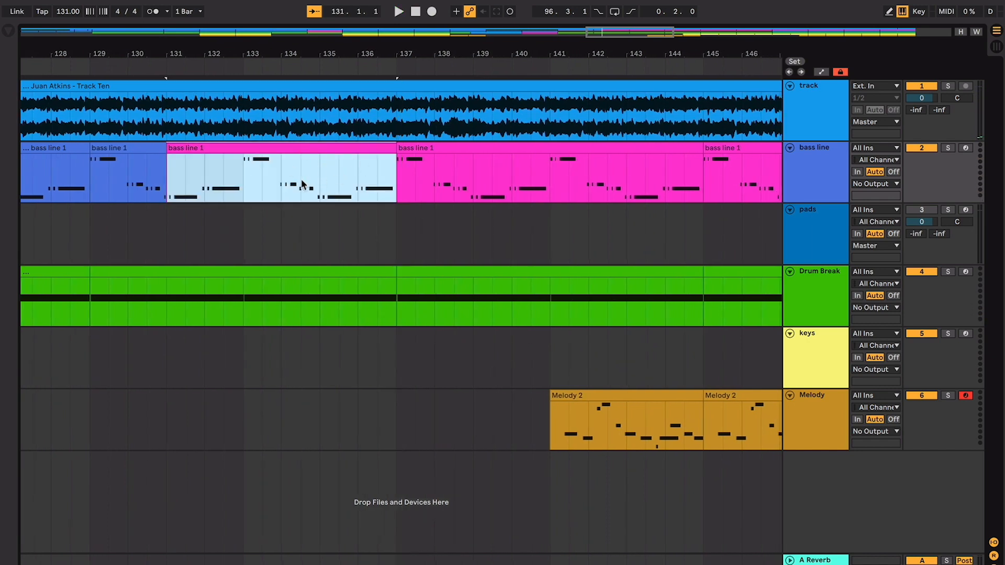
left_click(301, 184)
Step: Find the Utility effect in the browser and add it to the reference track
double_click(803, 88)
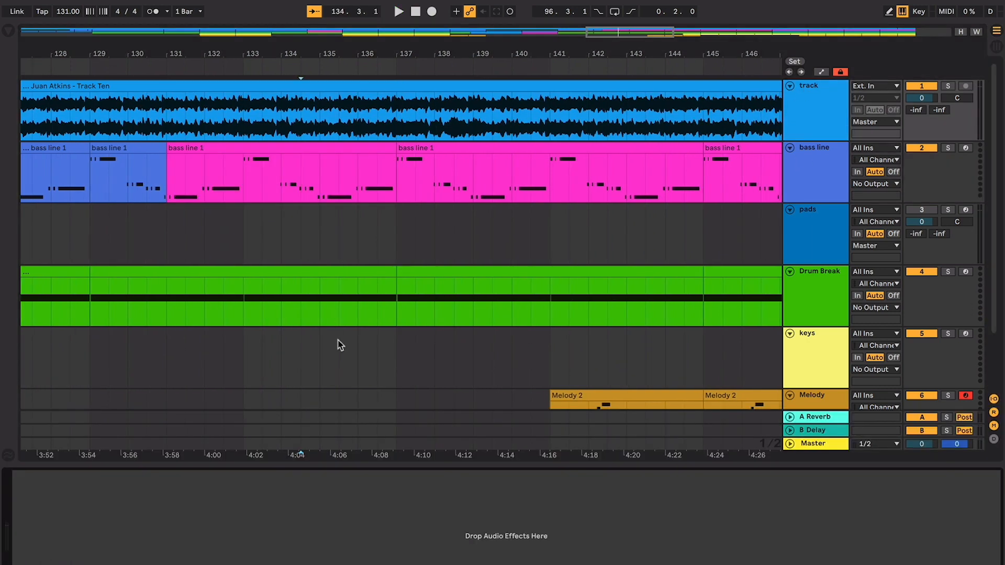
key("super+alt+b")
left_click(163, 34)
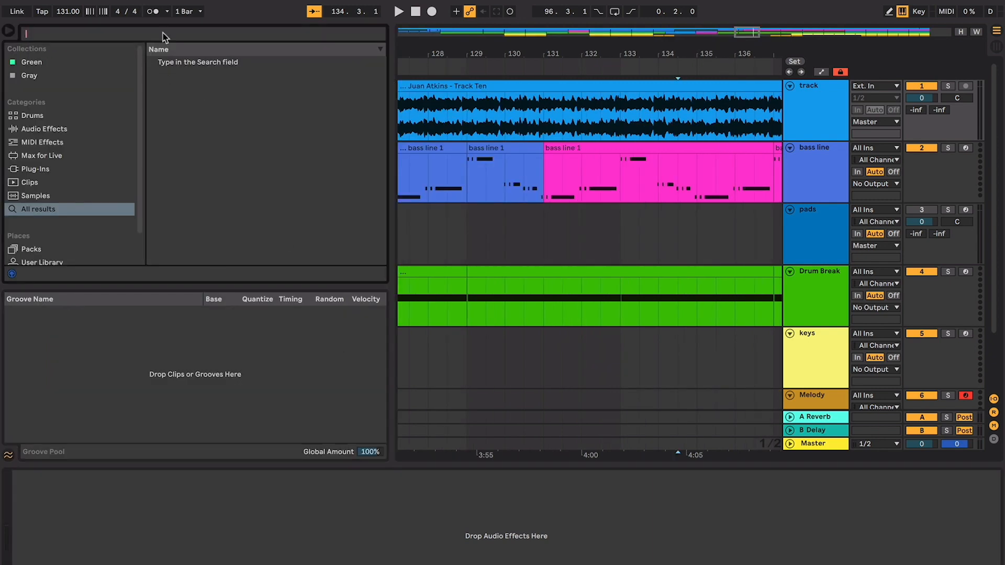
type("uti")
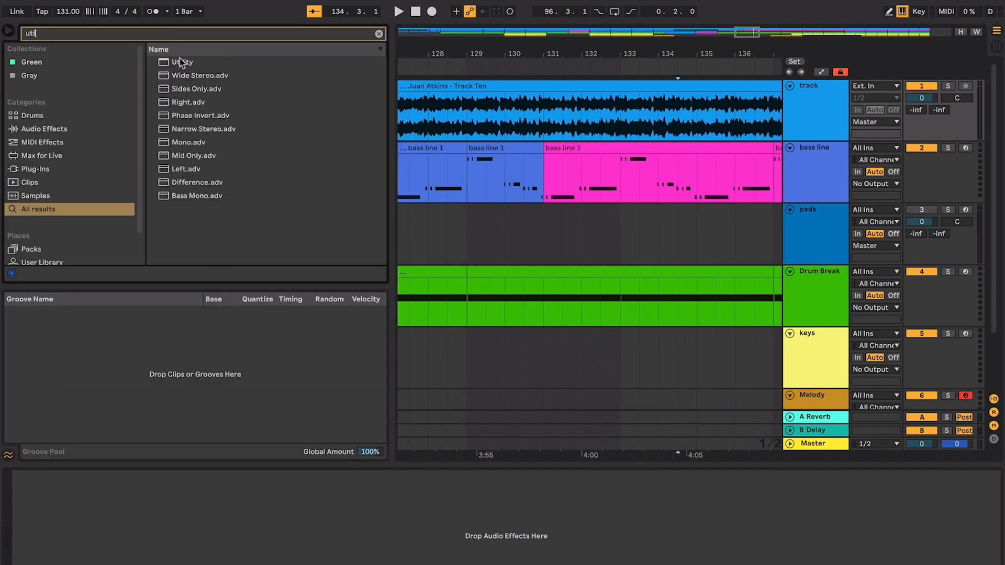
left_click_drag(180, 61, 709, 111)
left_click_drag(794, 103, 794, 103)
Step: Play the reference track from just before bar 131 and switch Utility to mono
left_click(533, 119)
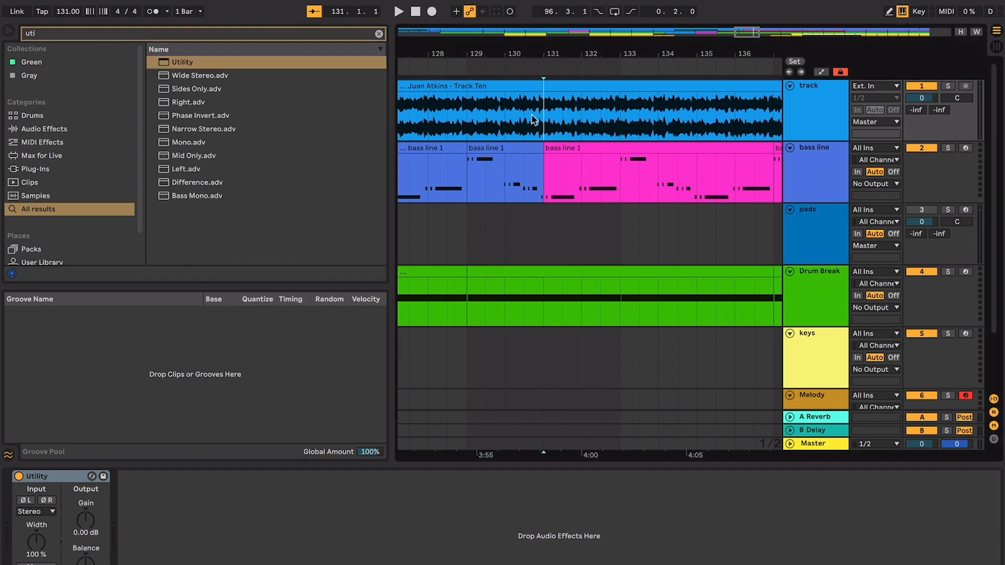
left_click(794, 127)
key("space")
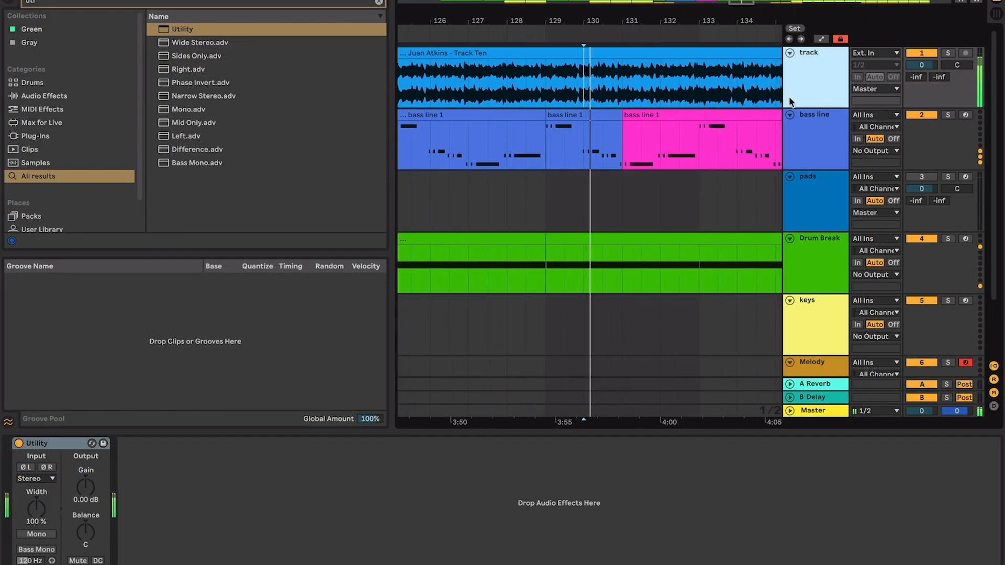
left_click(37, 533)
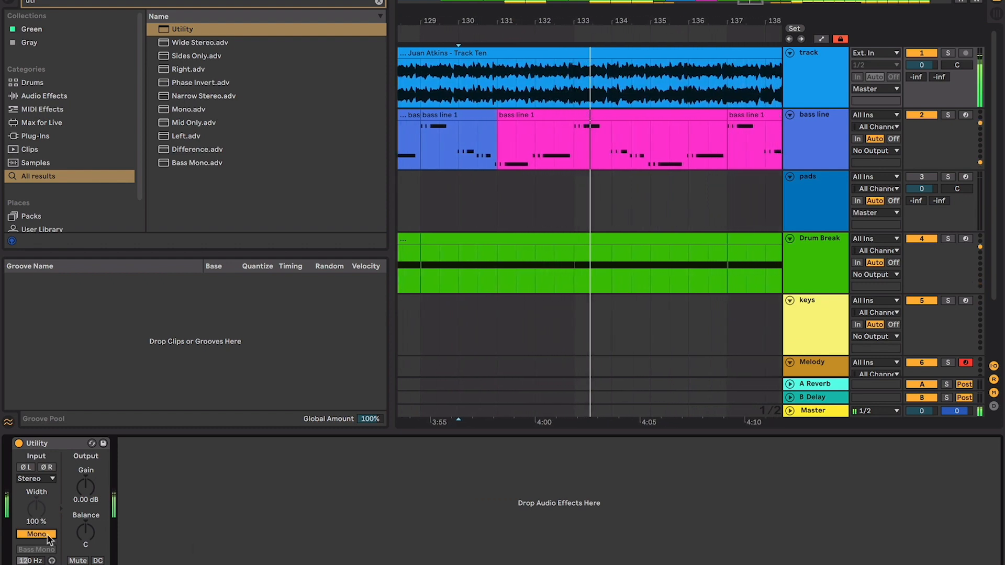
Step: Compare the reference track in mono around bars 125 and 133, and turn Utility's Mono off again
scroll(438, 167, "left", 3)
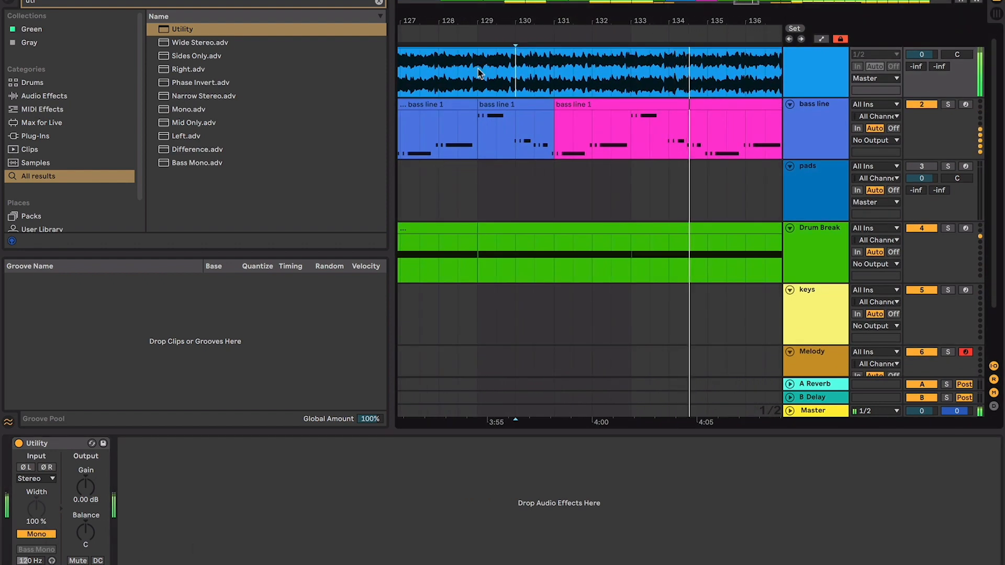
scroll(478, 71, "left", 3)
scroll(478, 71, "down", 3)
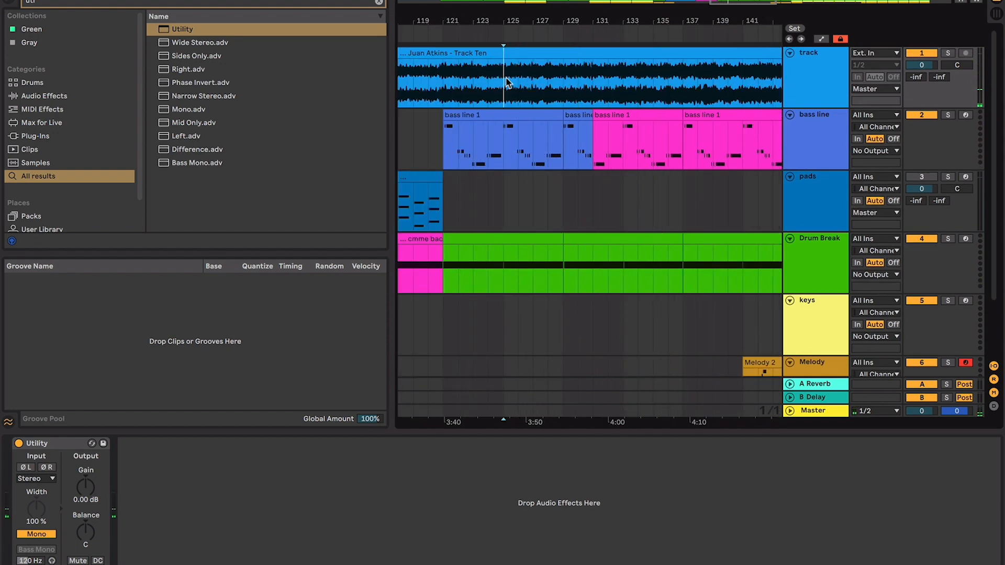
scroll(506, 82, "left", 2)
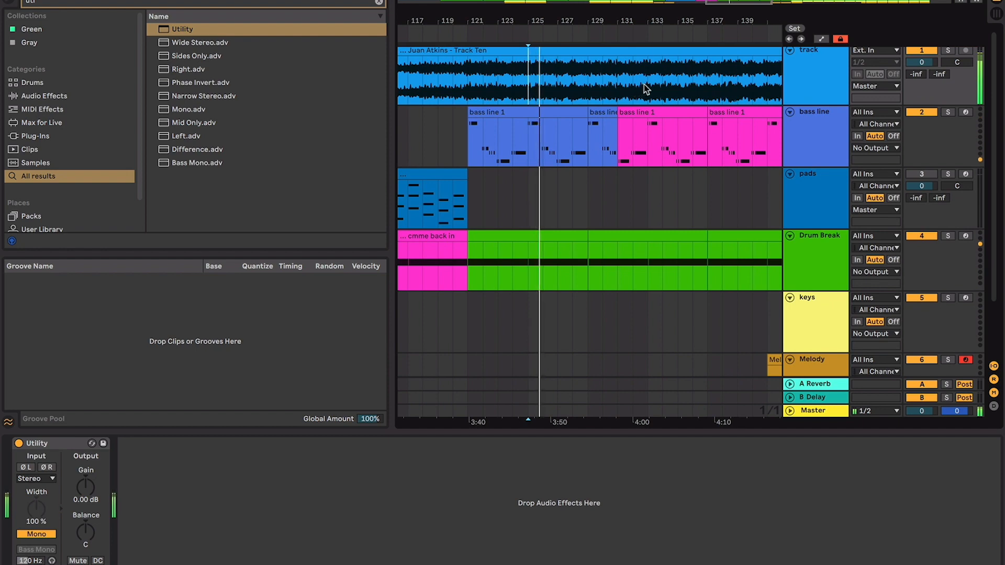
left_click(647, 88)
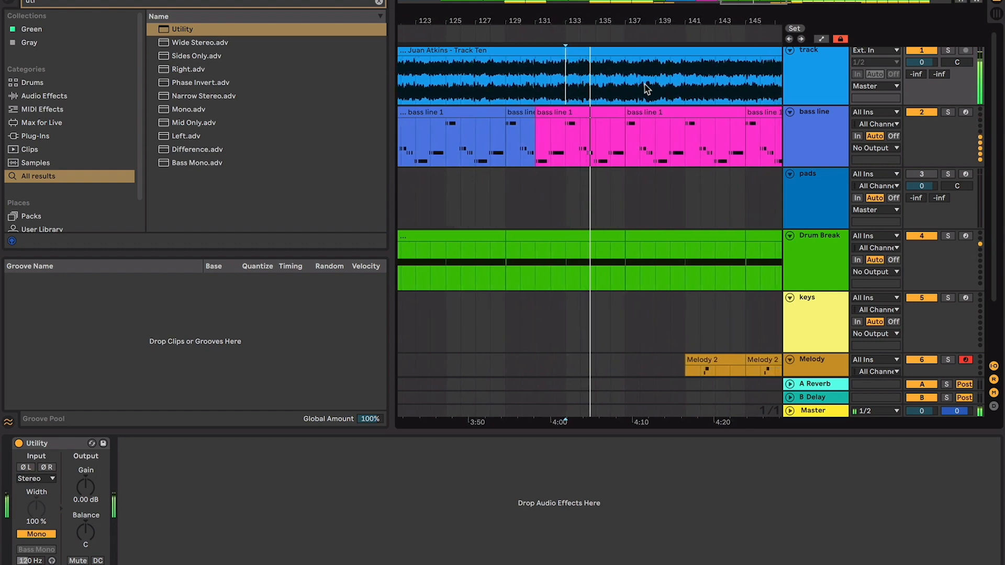
left_click(46, 531)
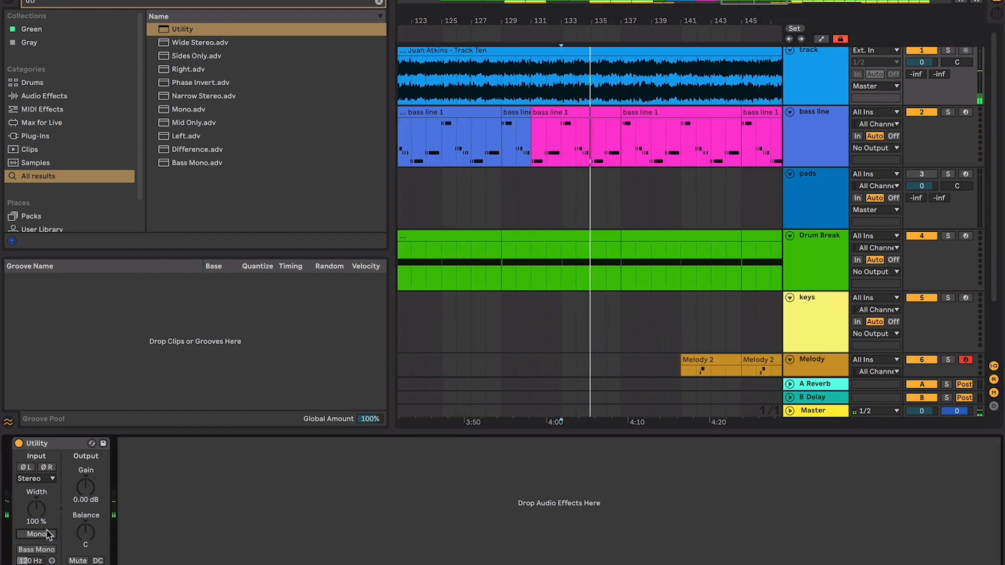
Step: Highlight bars 133 to 137 of the reference track and place the start position at bar 131
left_click(72, 444)
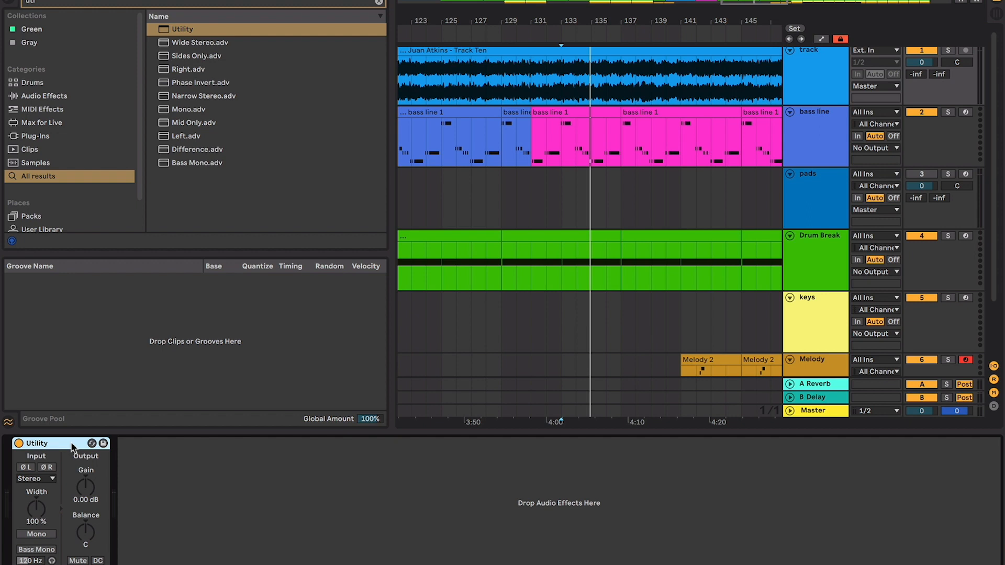
left_click_drag(530, 58, 573, 76)
left_click(559, 79)
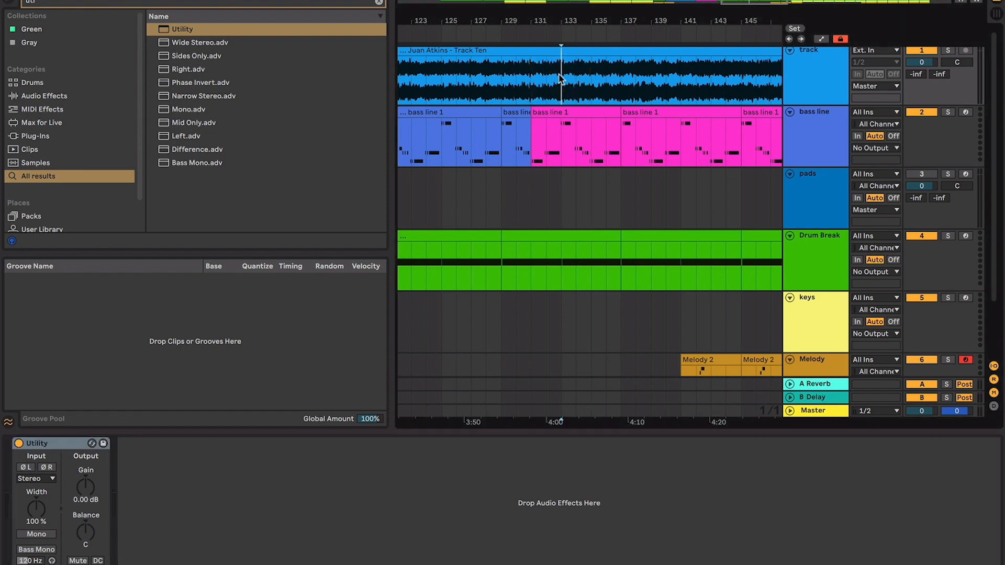
left_click_drag(560, 79, 621, 82)
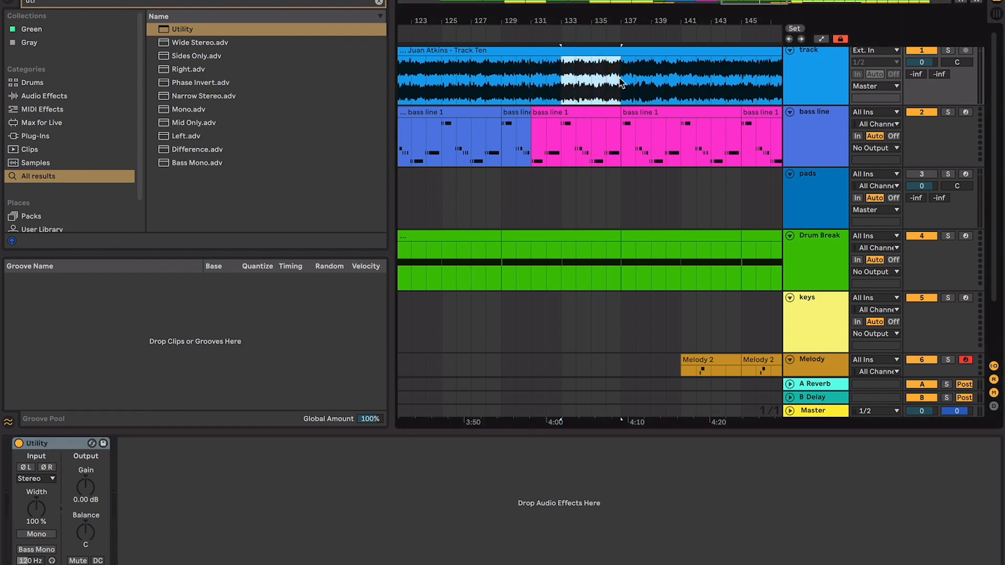
scroll(563, 82, "left", 5)
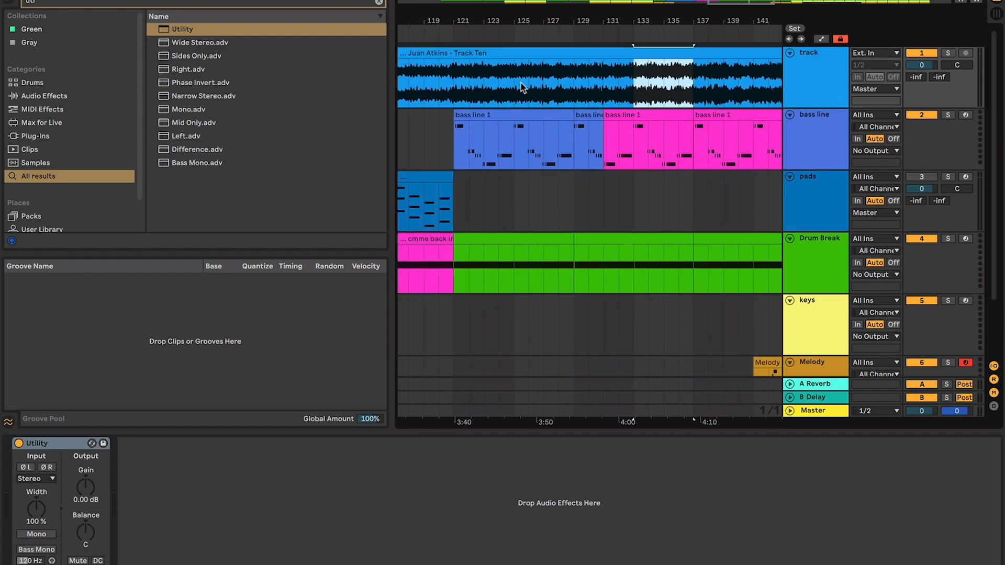
left_click(630, 89)
left_click(599, 93)
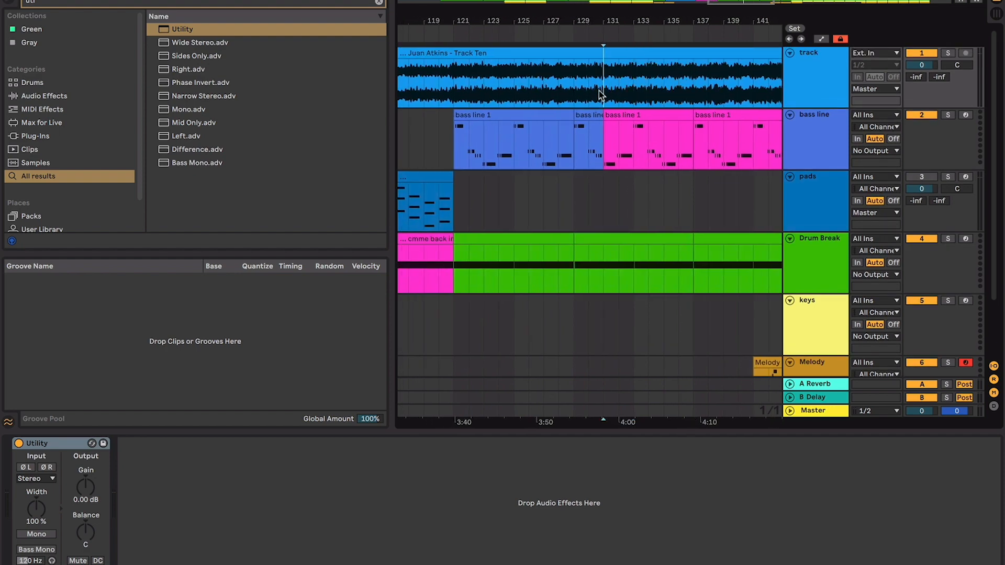
Step: Point out the drum break and bass line clips at bar 137 and the Melody 2 clips entering at bar 141
scroll(623, 119, "right", 5)
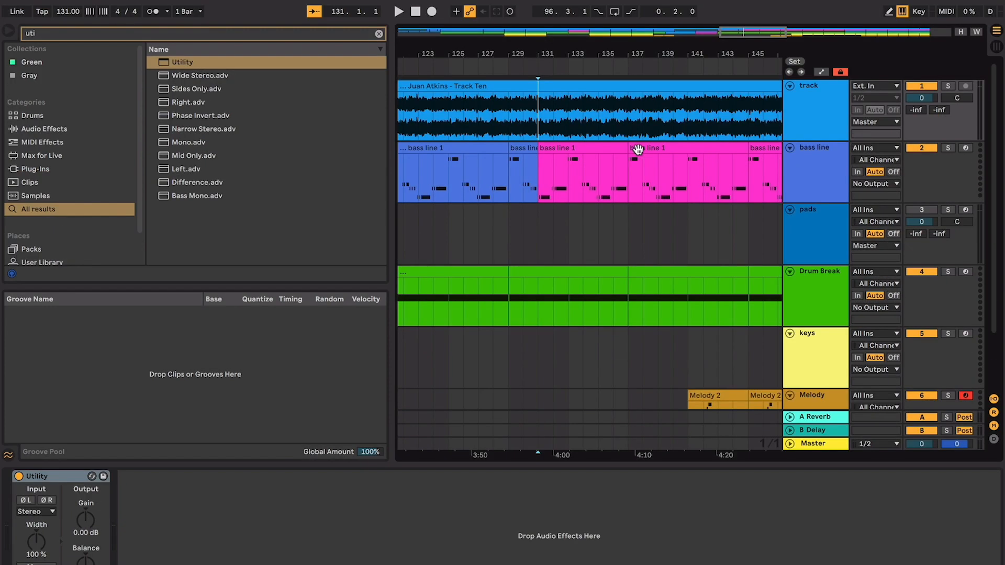
scroll(637, 150, "right", 5)
scroll(626, 240, "down", 3)
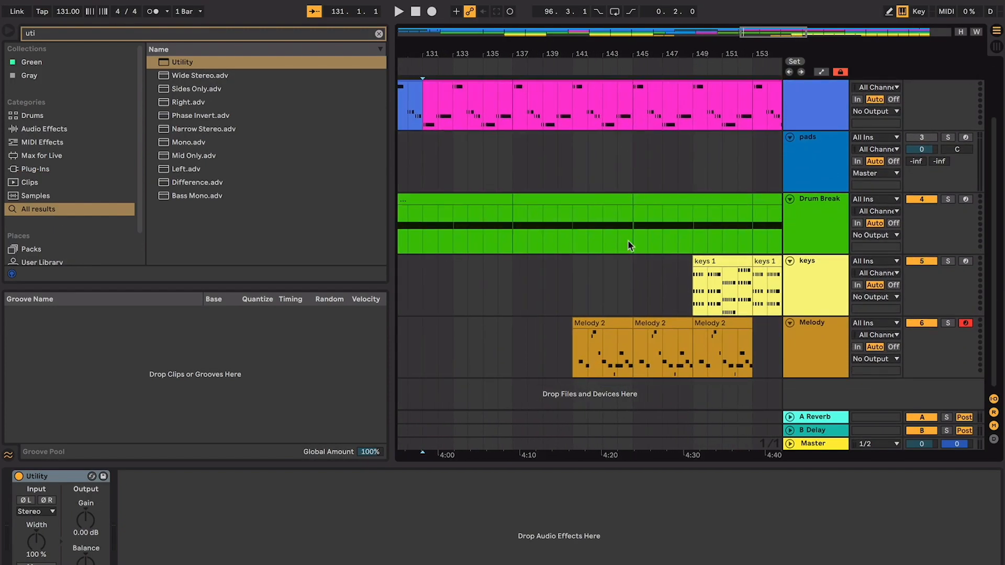
left_click(606, 323)
scroll(607, 323, "up", 3)
left_click(601, 276)
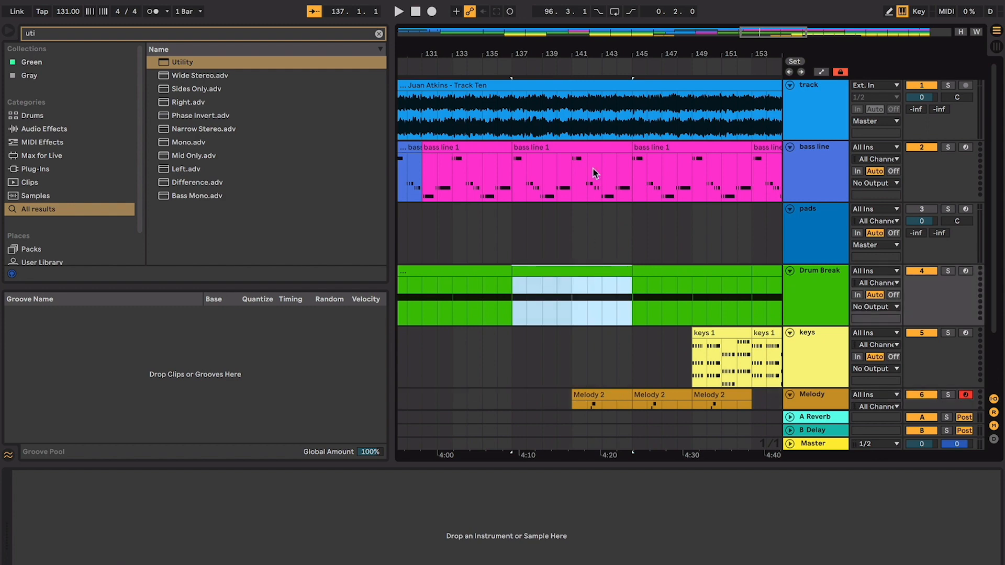
left_click(592, 145)
scroll(601, 209, "down", 3)
left_click(610, 318)
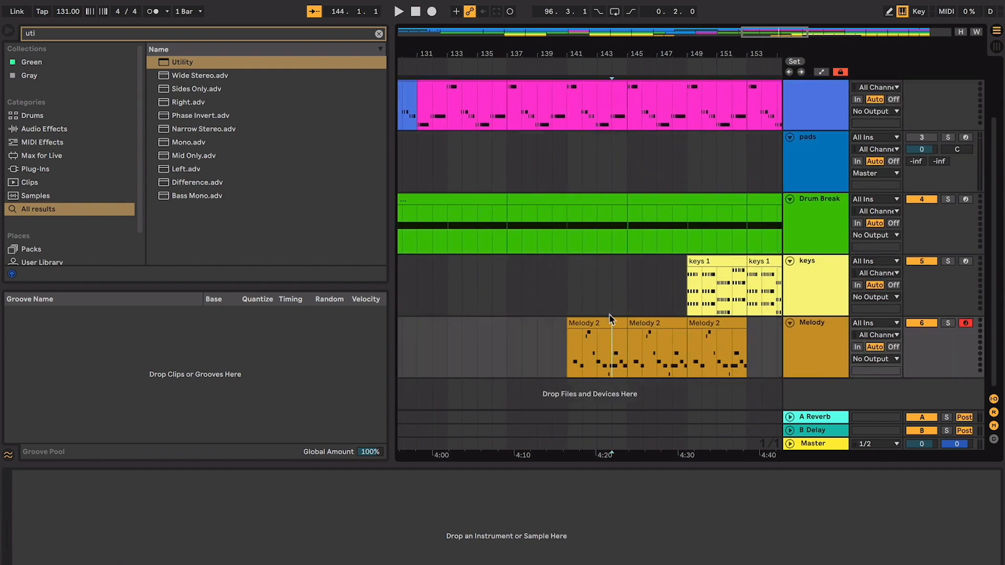
Step: Review the full length of the arrangement and mark bar 137 in the gap of the pads track in a closer view
key("w")
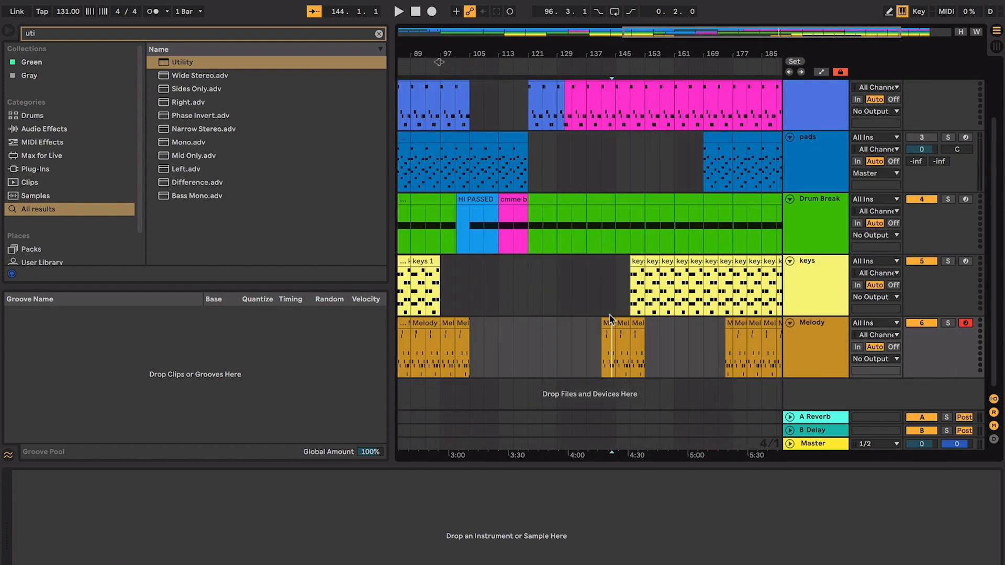
left_click(682, 219)
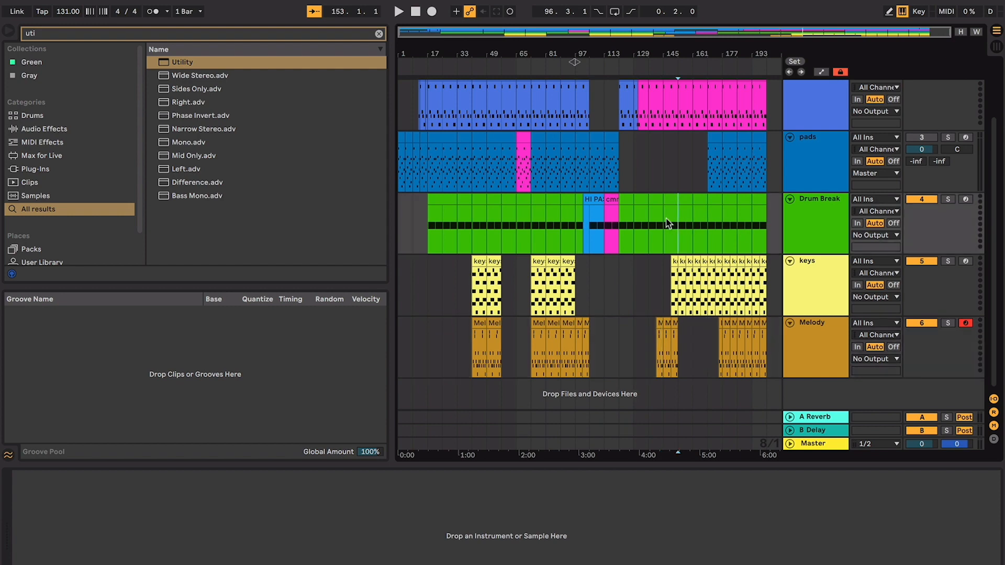
left_click(647, 171)
key("plus")
key("plus")
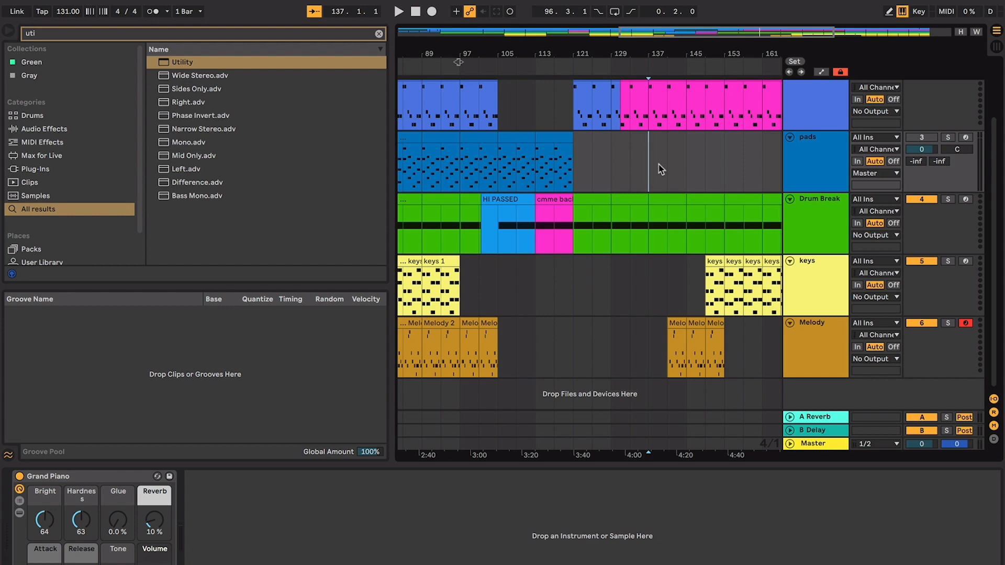
Step: Point out the HI PASSED clip and the clip that follows it at bar 113 on the Drum Break track
scroll(660, 169, "left", 3)
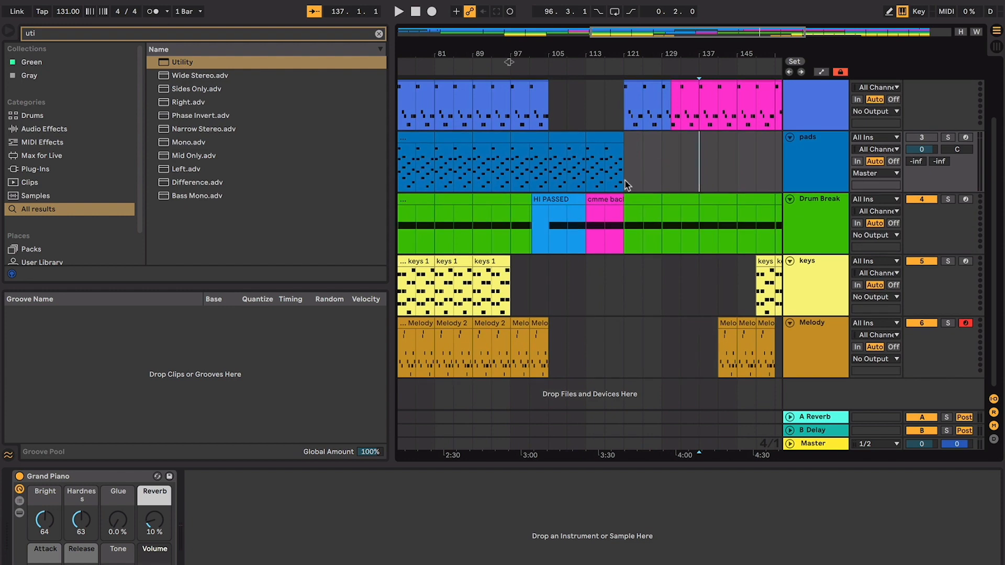
left_click(558, 200)
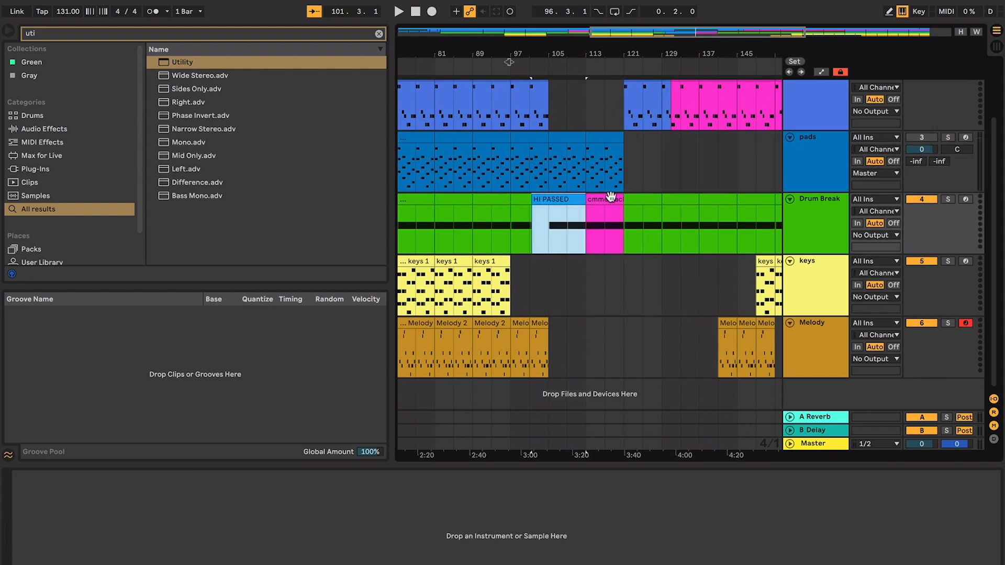
left_click(611, 197)
left_click(554, 198)
left_click(800, 212)
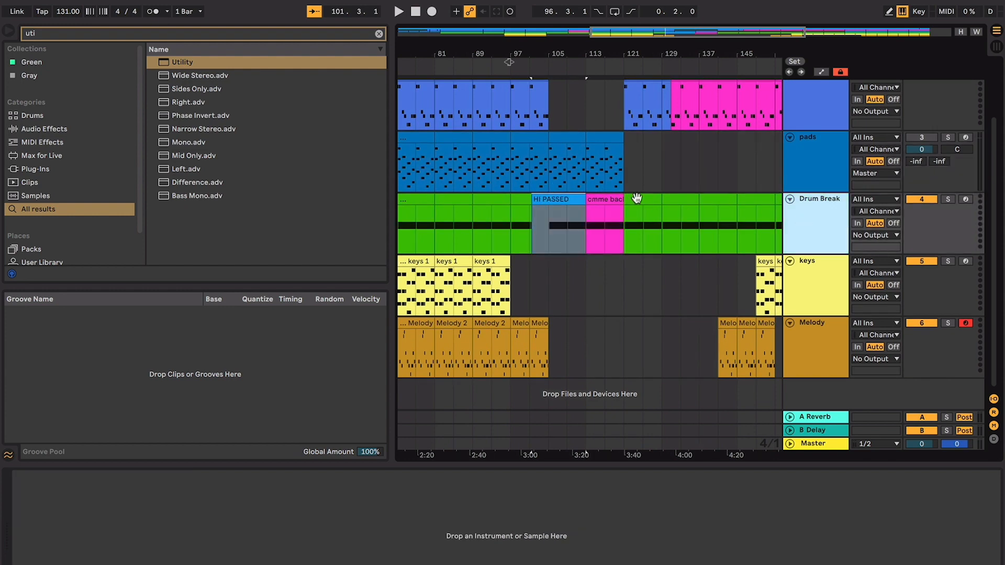
left_click(588, 203)
scroll(477, 308, "up", 2)
scroll(477, 307, "right", 4)
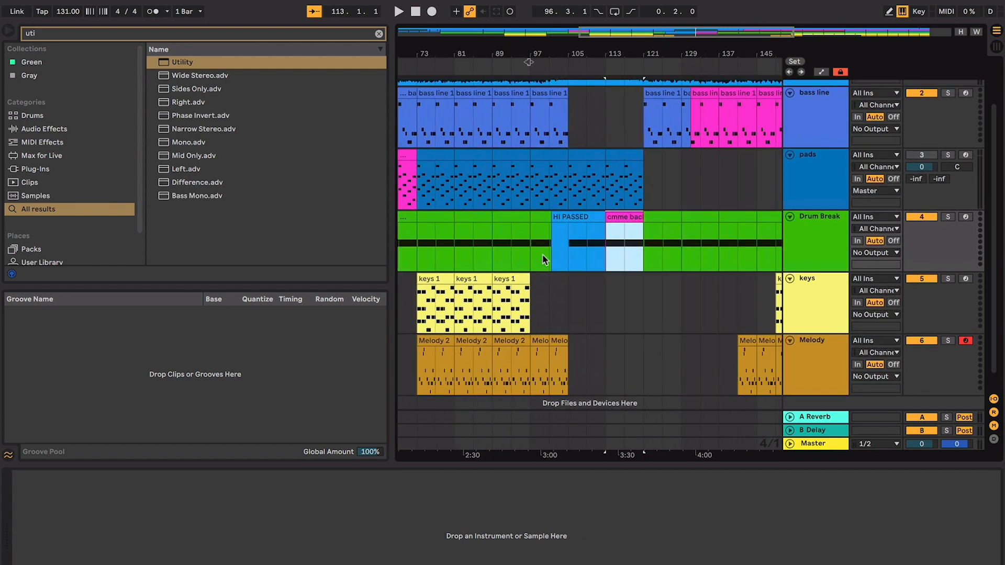
scroll(523, 196, "down", 1)
scroll(528, 196, "right", 2)
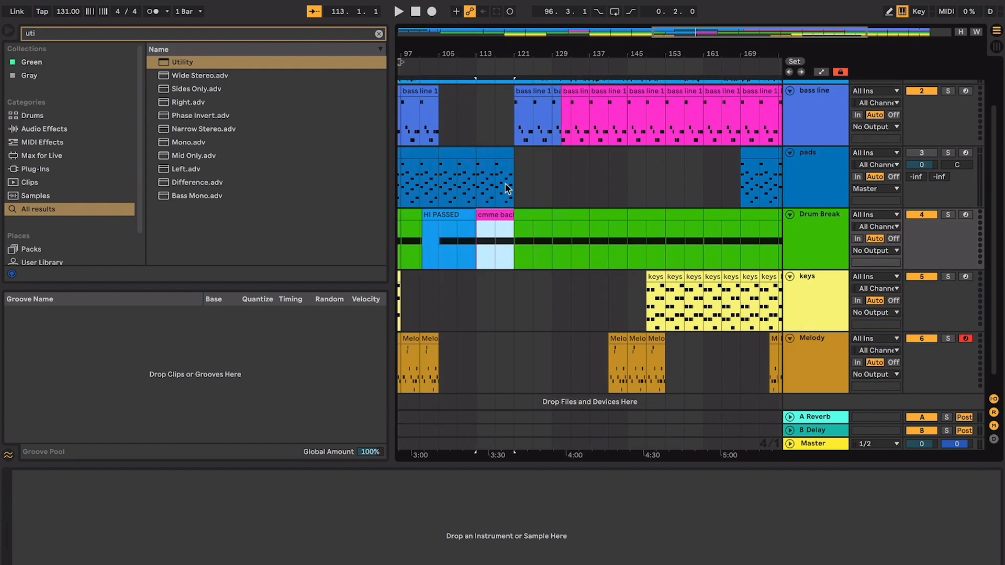
Step: Mark bars 117, 121, 129 and 125 on the pads track where the pads stop and the bass line returns
left_click(515, 185)
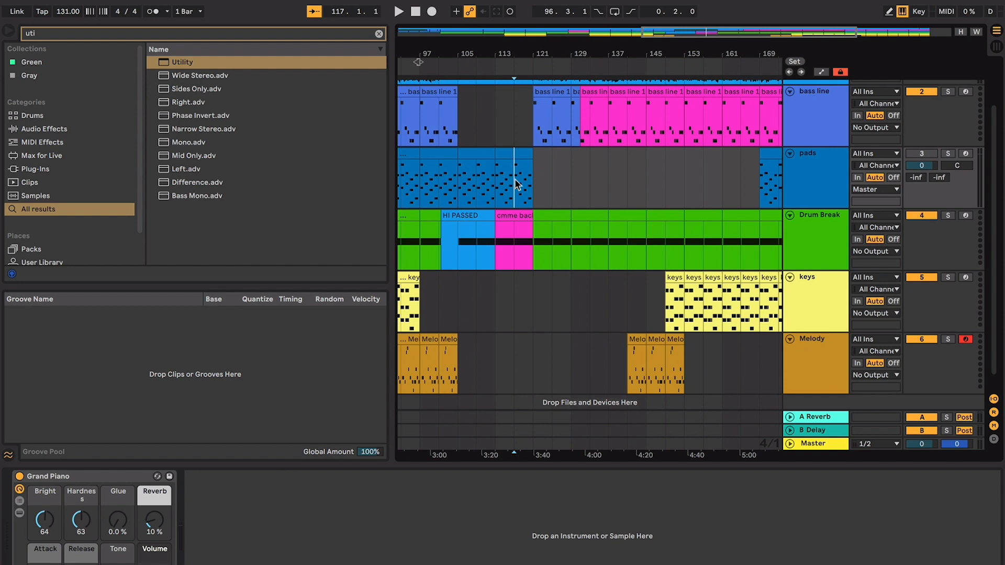
left_click(525, 179)
scroll(524, 178, "right", 2)
scroll(524, 179, "down", 1)
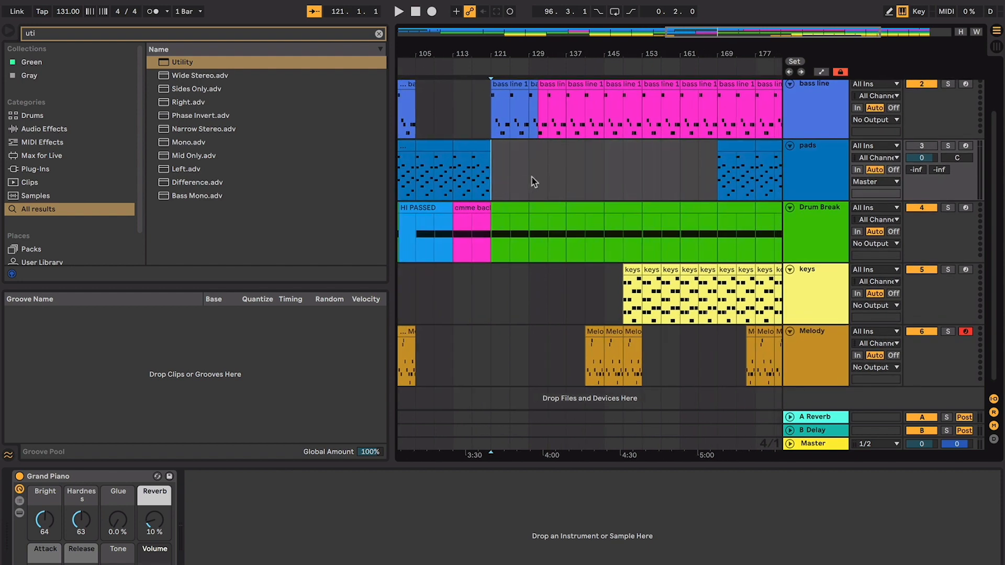
left_click(533, 177)
scroll(536, 181, "up", 3)
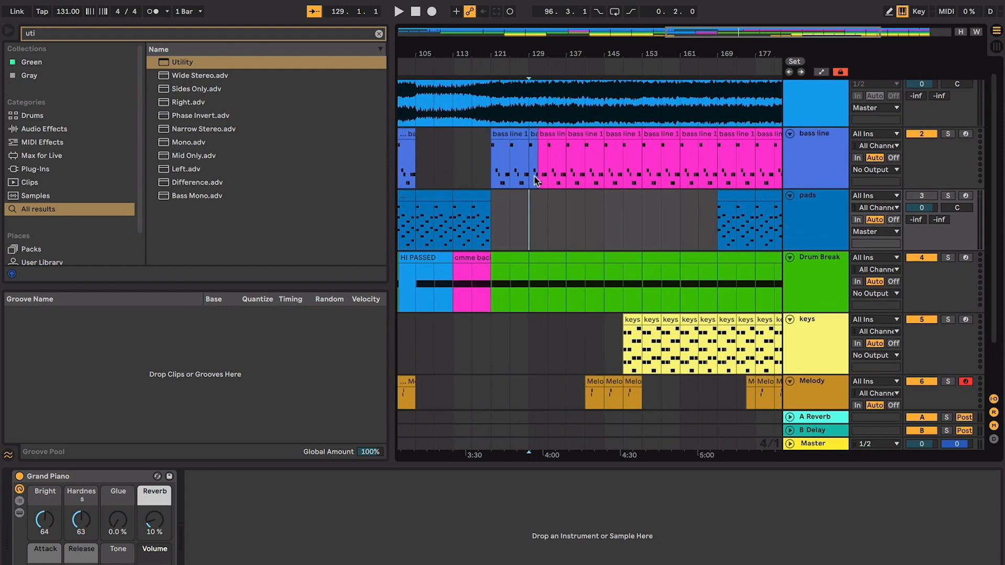
left_click(511, 194)
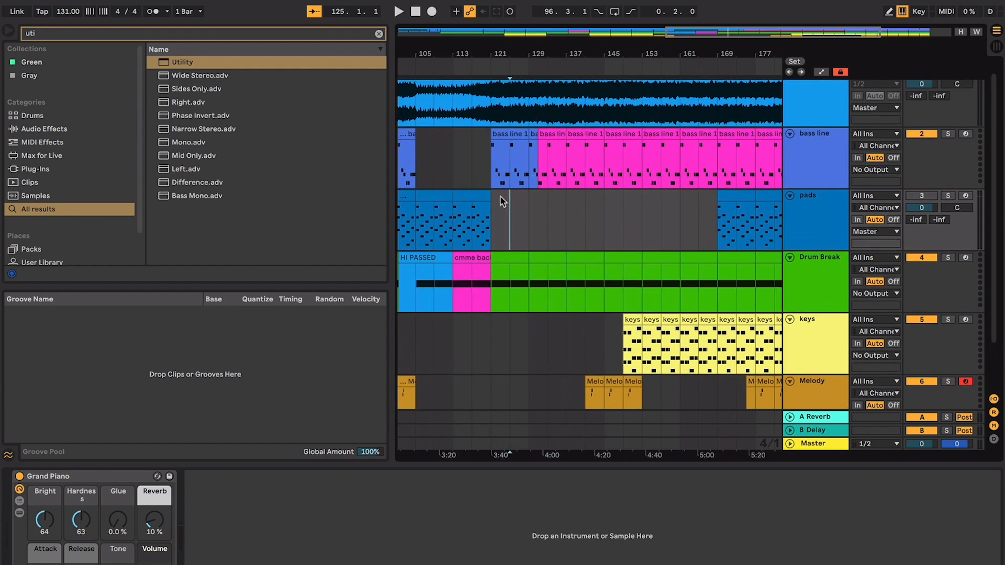
Step: Review the arrangement through to its end and mark bars 141 and 137 in the gap of the pads track
scroll(502, 196, "right", 1)
left_click(564, 191)
scroll(564, 190, "right", 4)
scroll(564, 190, "down", 4)
scroll(564, 191, "left", 5)
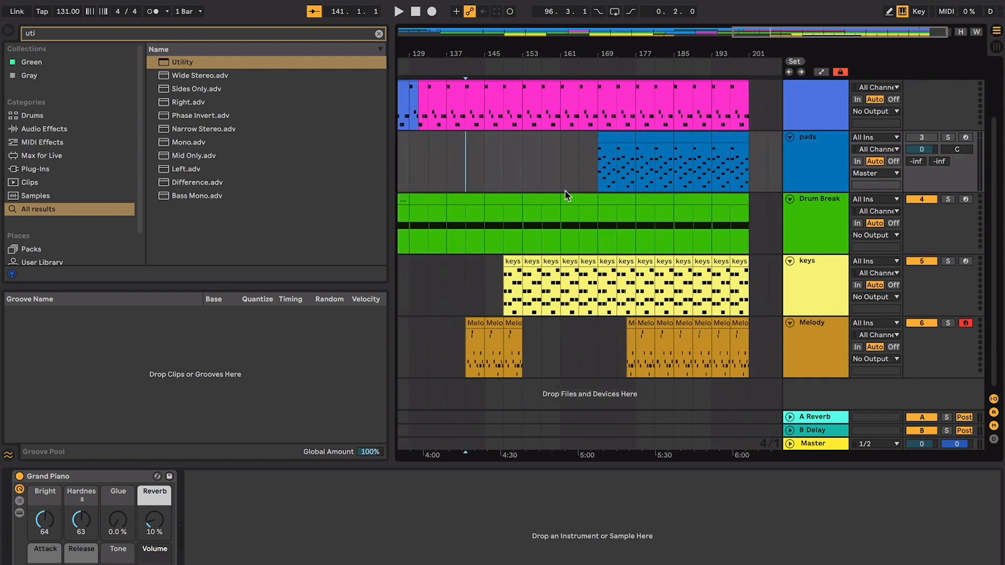
scroll(564, 194, "up", 2)
left_click(530, 207)
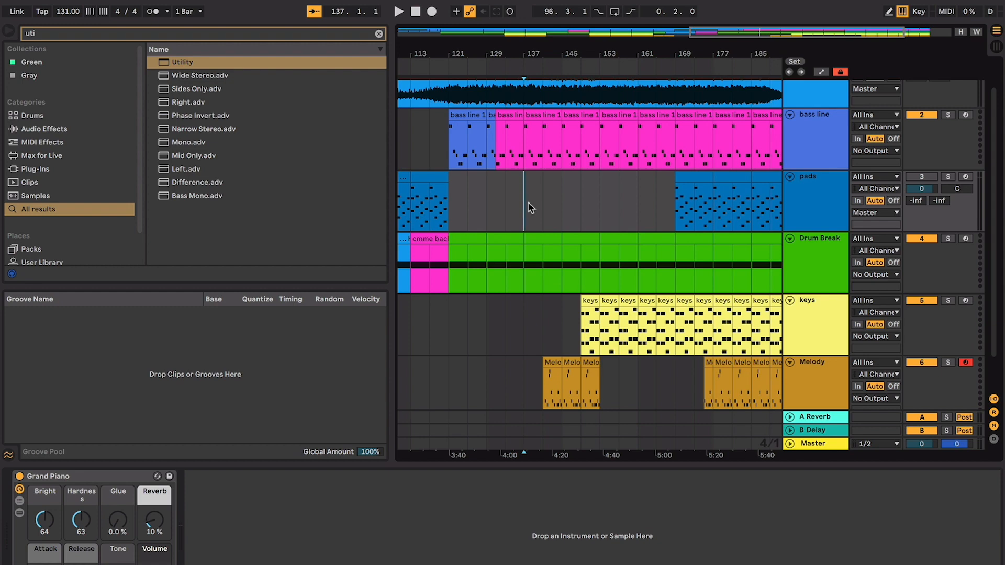
Step: Play the reference track from bar 125 in a closer view and jump ahead to bar 133
left_click(459, 194)
key("space")
scroll(459, 195, "up", 5)
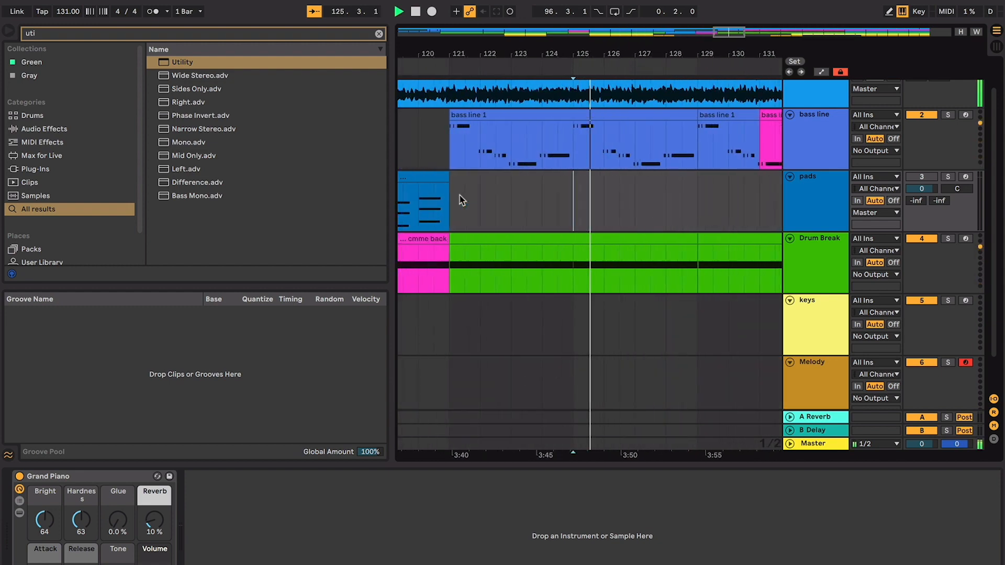
scroll(459, 199, "up", 2)
scroll(459, 200, "right", 5)
scroll(460, 200, "up", 1)
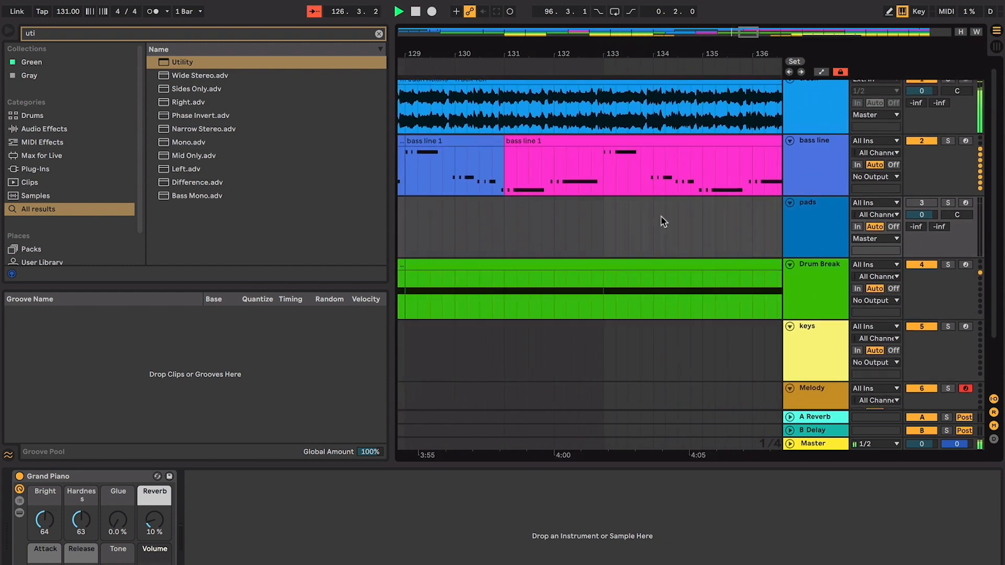
left_click(601, 217)
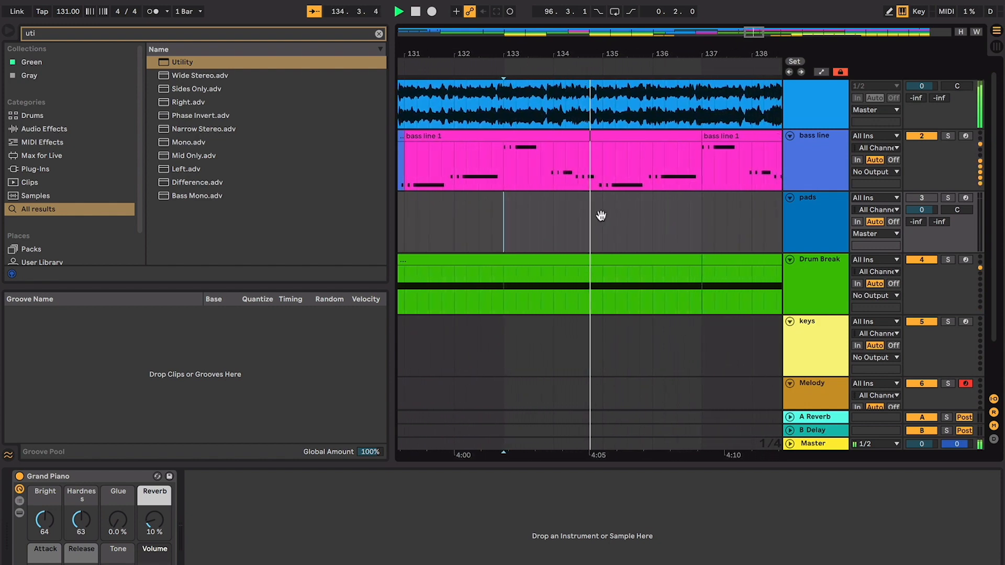
Step: Enlarge the arrangement by hiding the browser and device view, and play through to bar 197 with the mixer section shown
key("ctrl+alt+l")
key("ctrl+alt+m")
key("ctrl+alt+b")
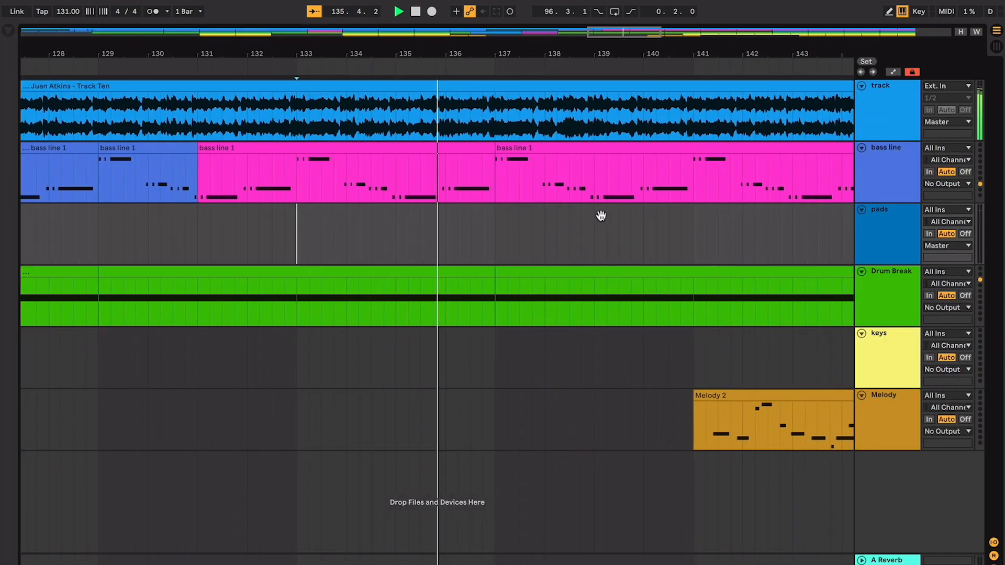
key("ctrl+alt+m")
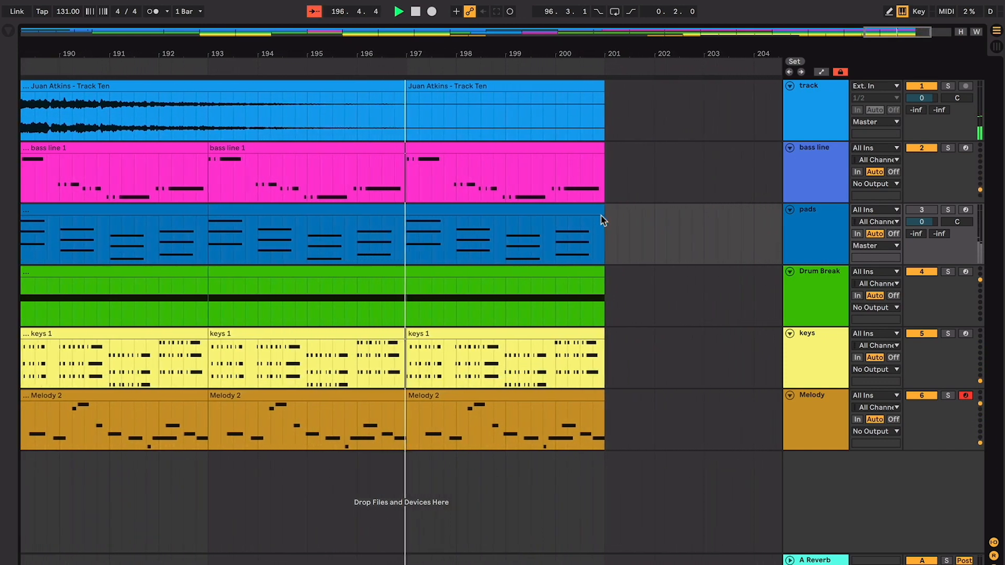
key("space")
Step: Point out the layers around bar 169, highlighting the keys clip, a strip from Drum Break to Melody, and the bass line clip
scroll(602, 220, "left", 15)
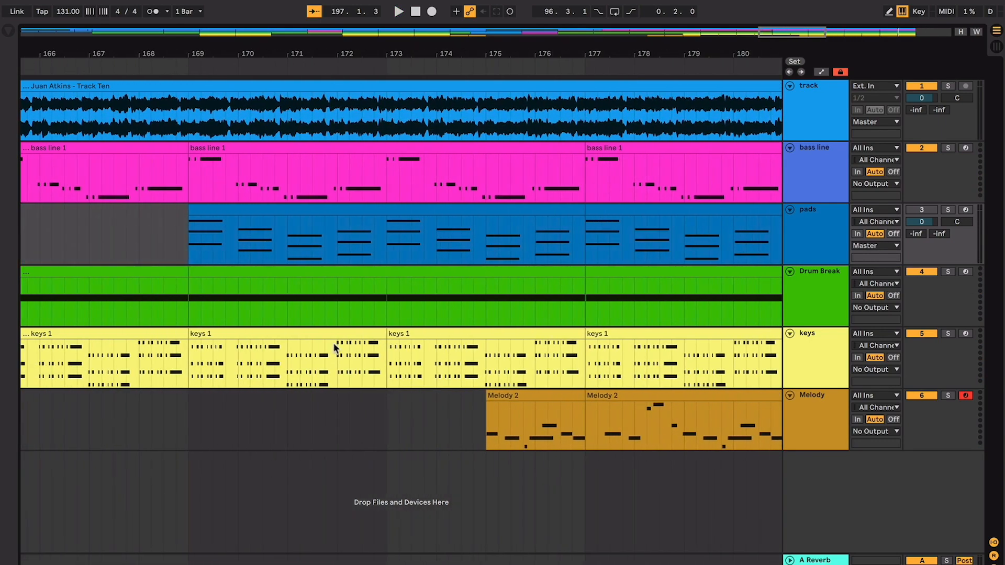
left_click(336, 338)
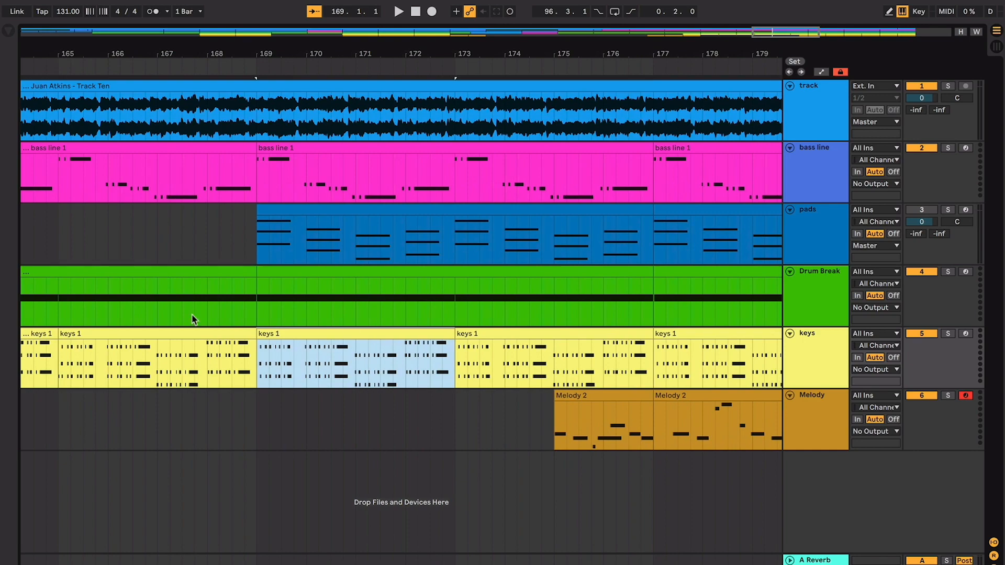
left_click(368, 408)
left_click_drag(352, 366, 329, 304)
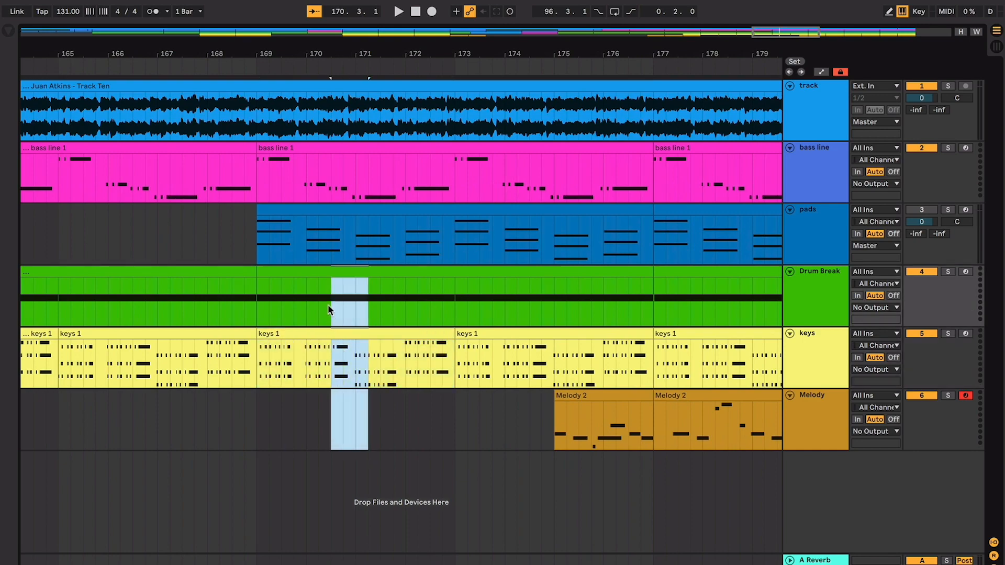
left_click(330, 273)
left_click(337, 207)
left_click(333, 157)
left_click(332, 147)
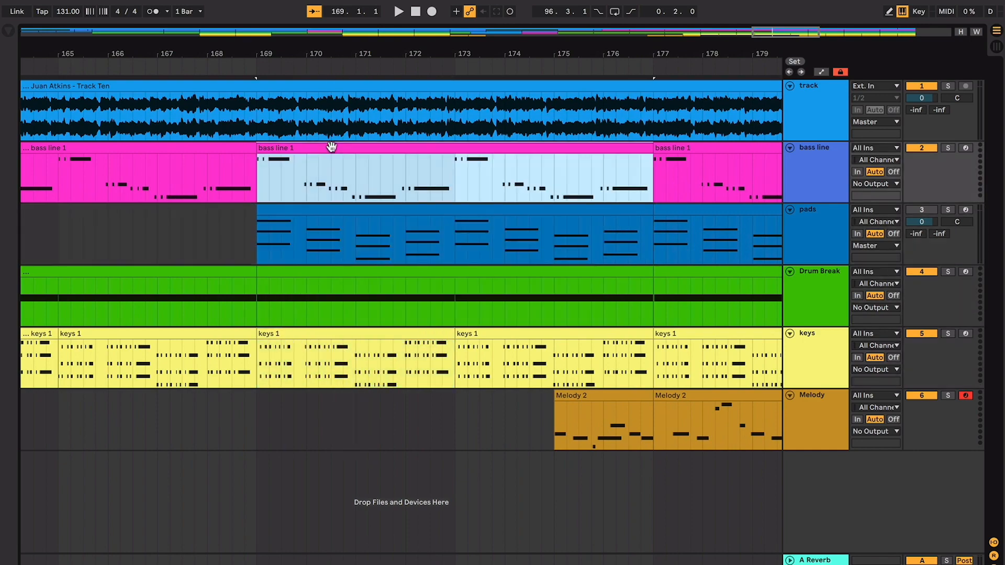
Step: Show the full length of the arrangement and mark bar 157 on the keys track
key("minus")
key("minus")
key("minus")
key("minus")
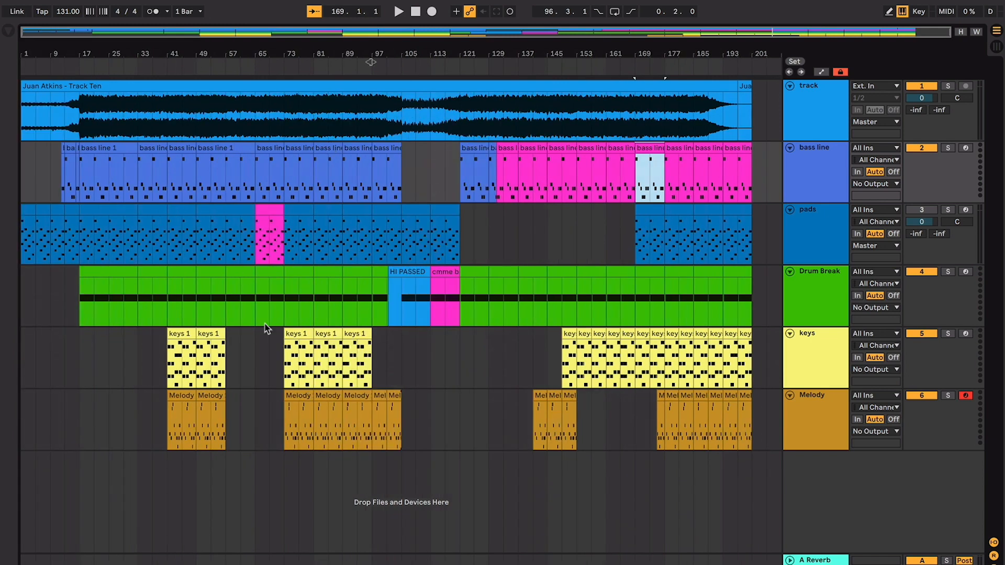
left_click(358, 361)
left_click(589, 350)
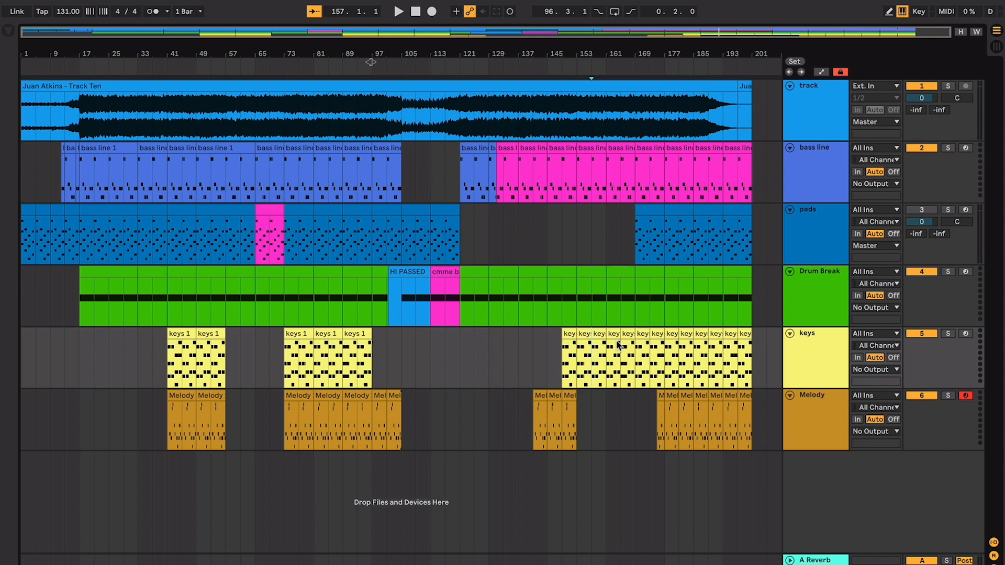
Step: Highlight the clips starting at bar 73 on the bass line, Melody and keys tracks in turn
left_click(295, 368)
left_click(294, 217)
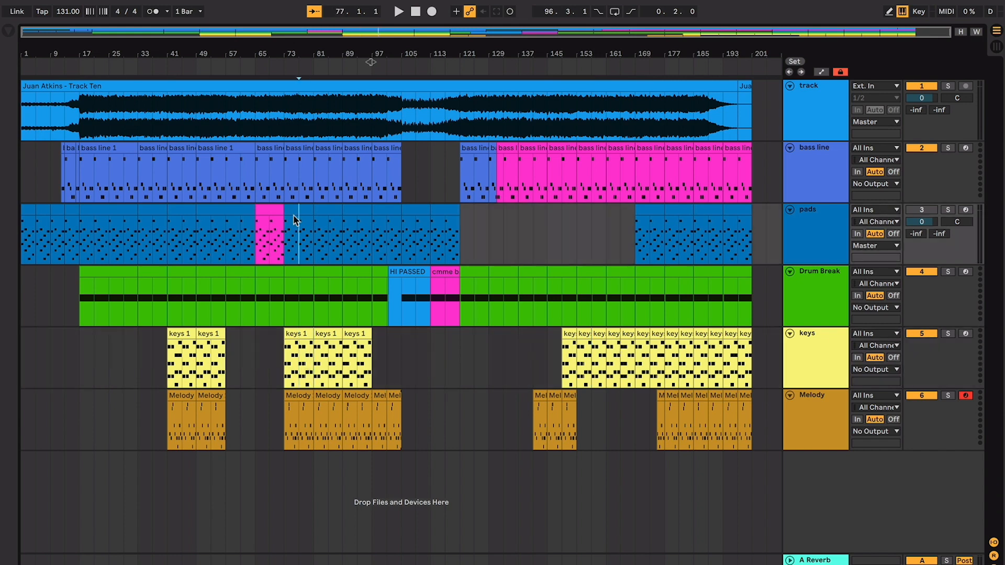
left_click(294, 209)
left_click(293, 150)
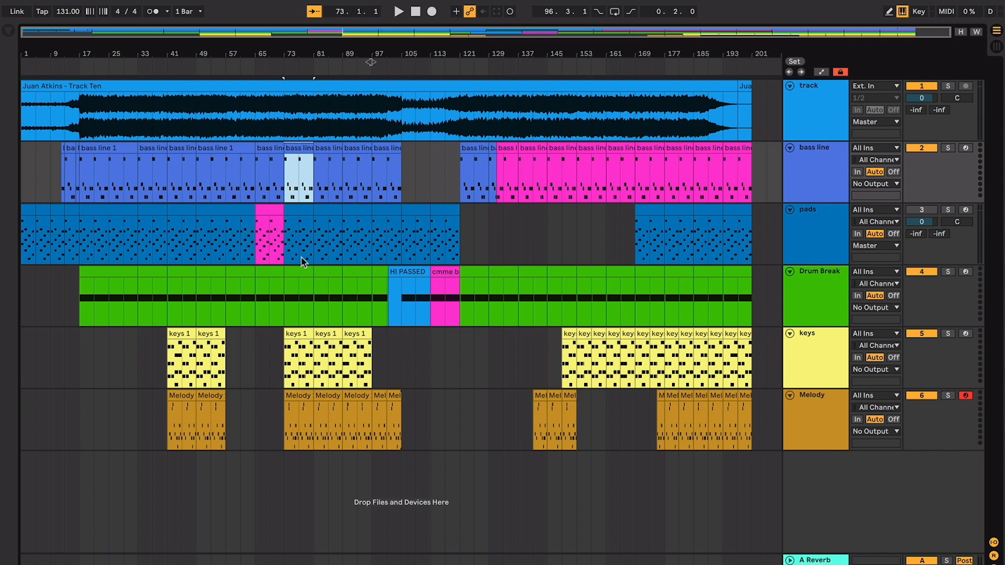
left_click(297, 331)
left_click(297, 393)
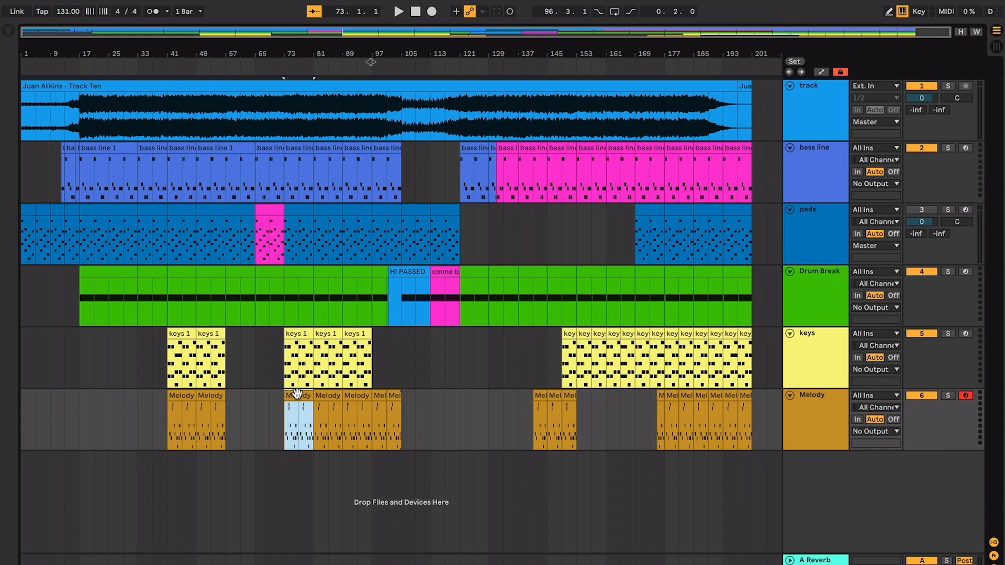
left_click(297, 336)
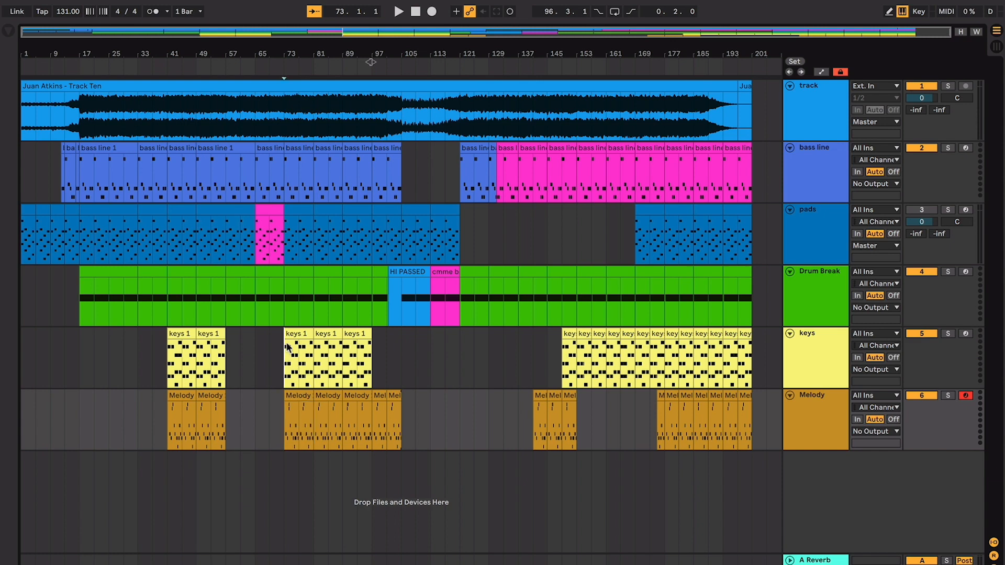
Step: Examine the bar 73 section in a closer view, highlighting its keys clip and pads clip
scroll(299, 333, "up", 2)
scroll(299, 333, "up", 3)
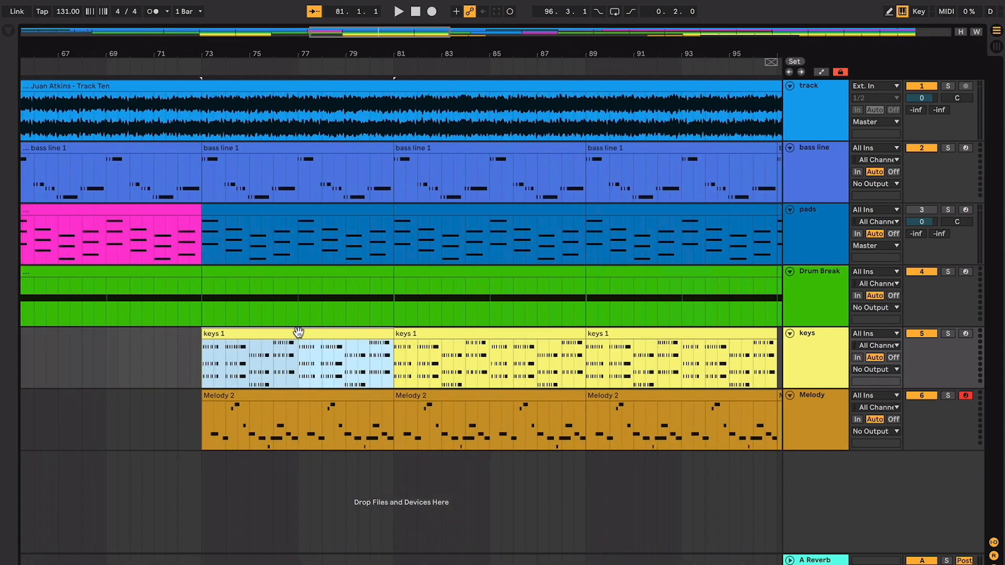
left_click(276, 208)
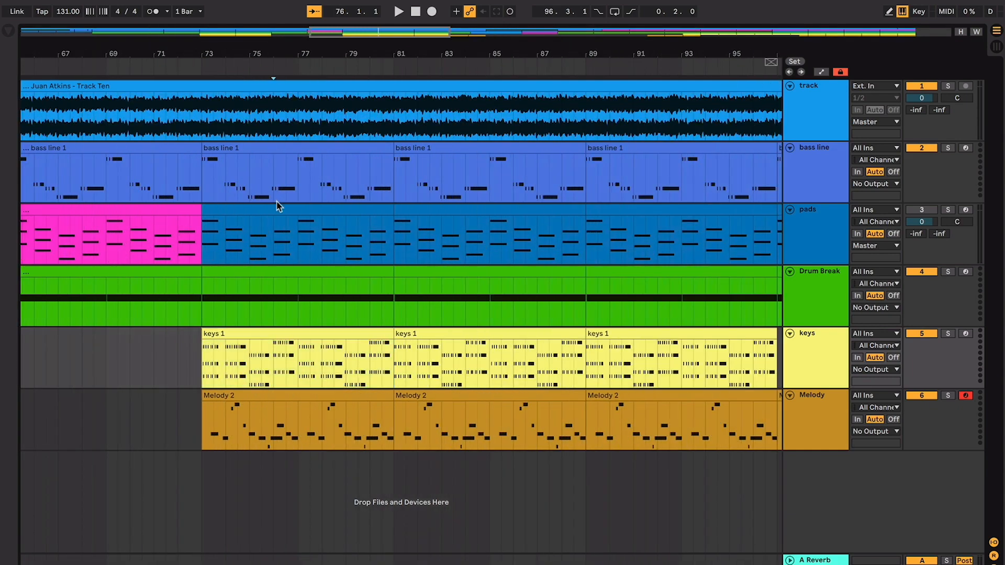
left_click(328, 337)
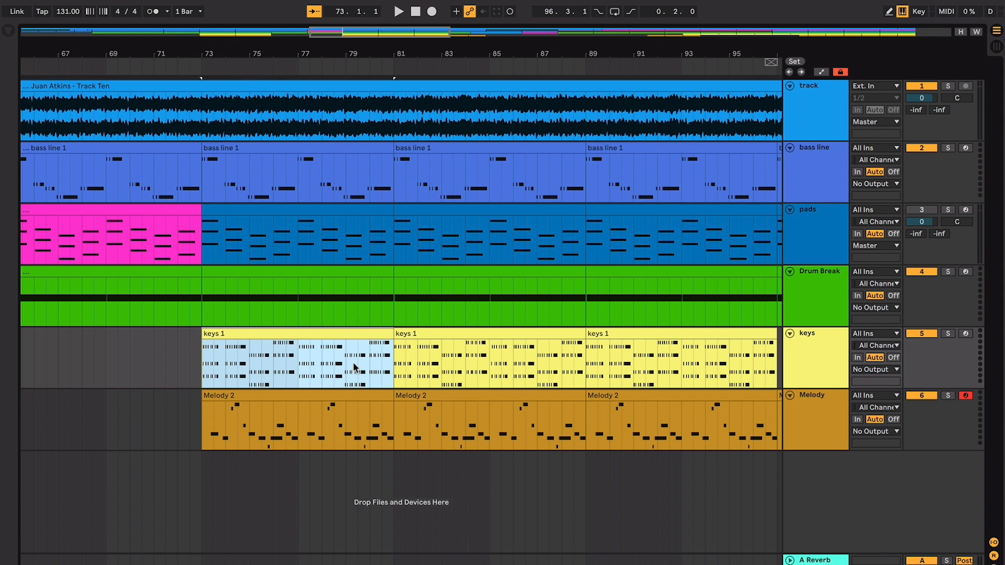
left_click(350, 389)
left_click(362, 208)
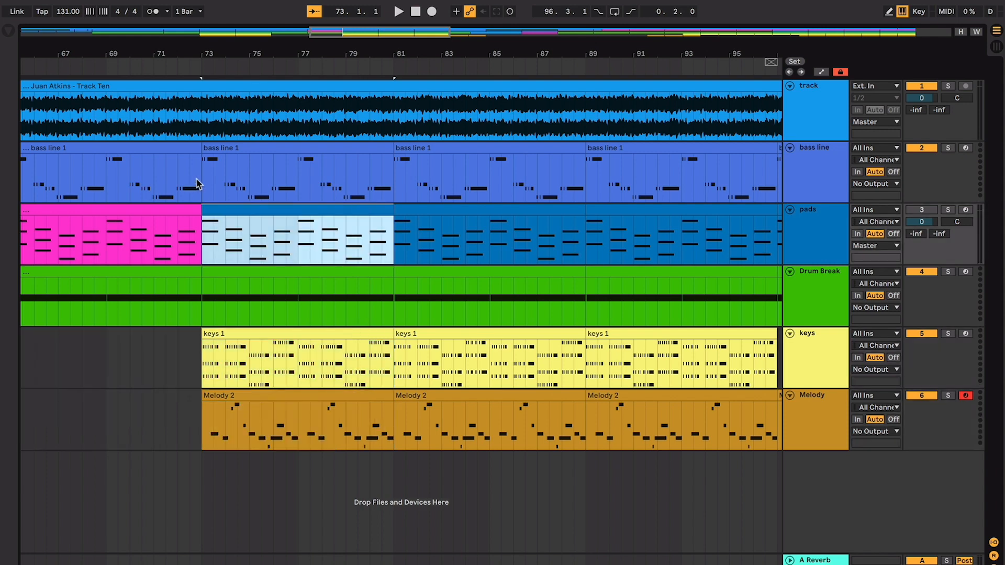
Step: Select bars 73 to 81 across the bass line to Melody tracks, and highlight only the pads clip there
left_click_drag(199, 186, 390, 428)
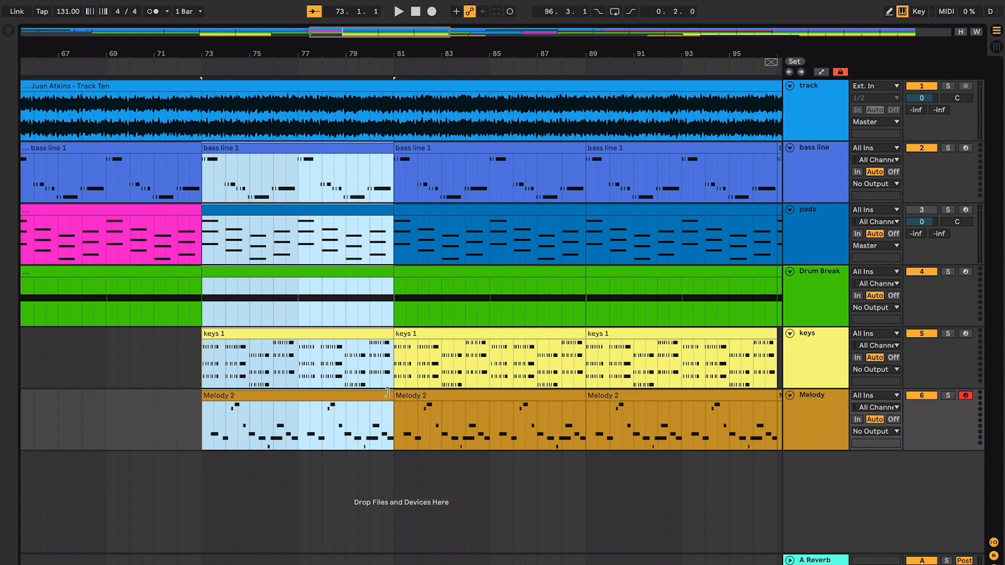
left_click(348, 306)
left_click(345, 259)
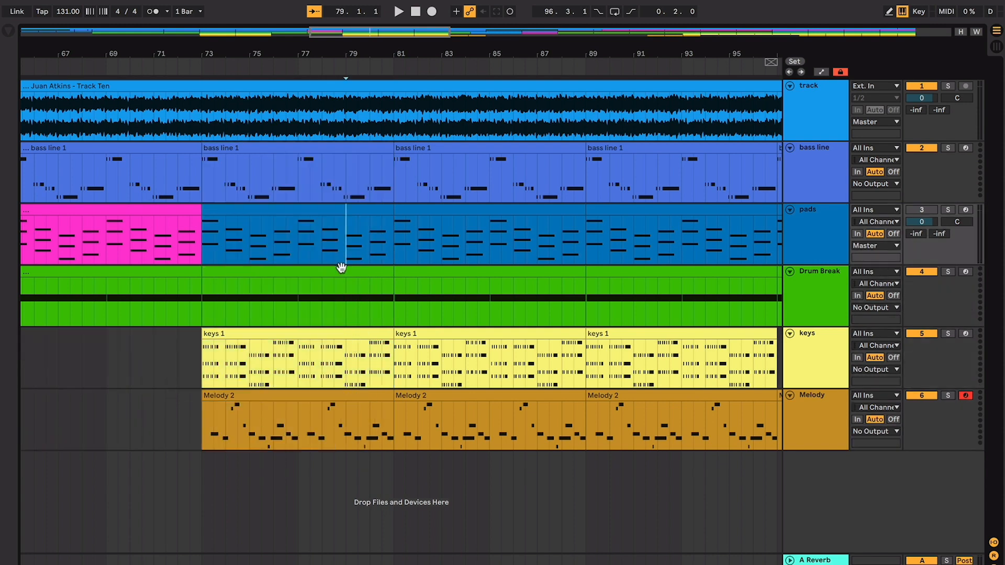
left_click(311, 274)
left_click(319, 233)
left_click(320, 209)
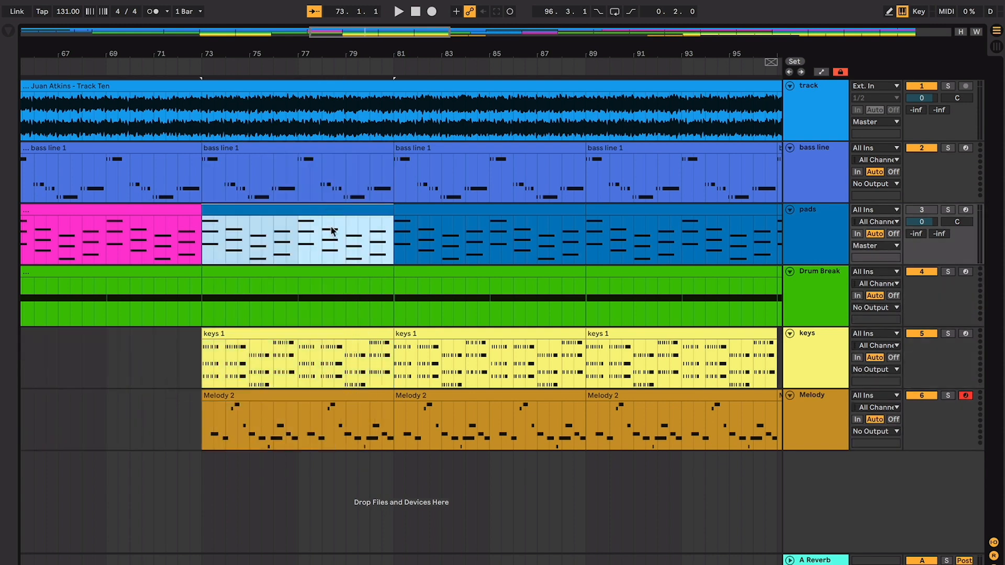
Step: Try deleting the bass line clip at bars 73 to 81 and undo the deletion
left_click(338, 168)
key("Delete")
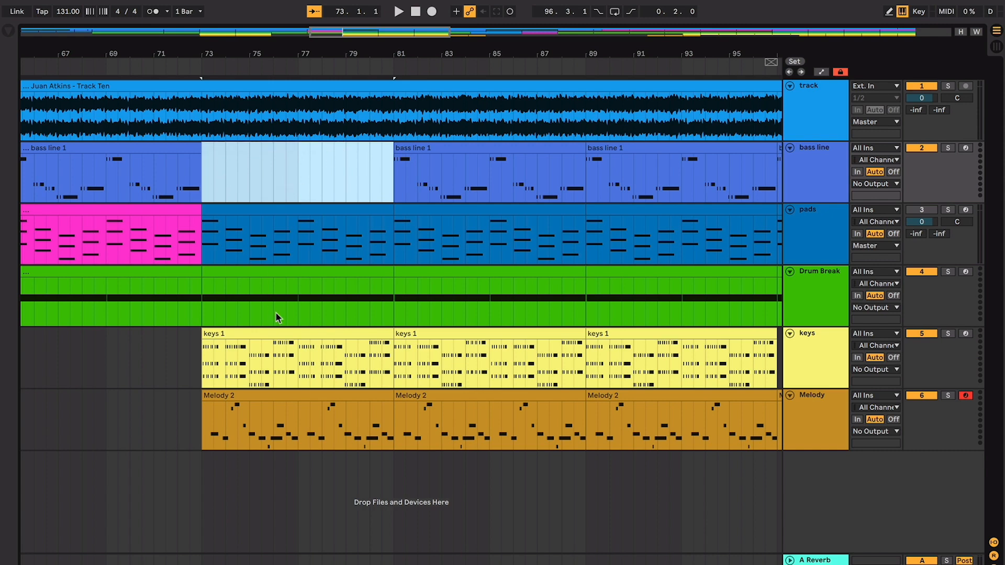
key("ctrl+z")
Step: Delete the keys clip at bars 73 to 81 and show the full arrangement
left_click(305, 332)
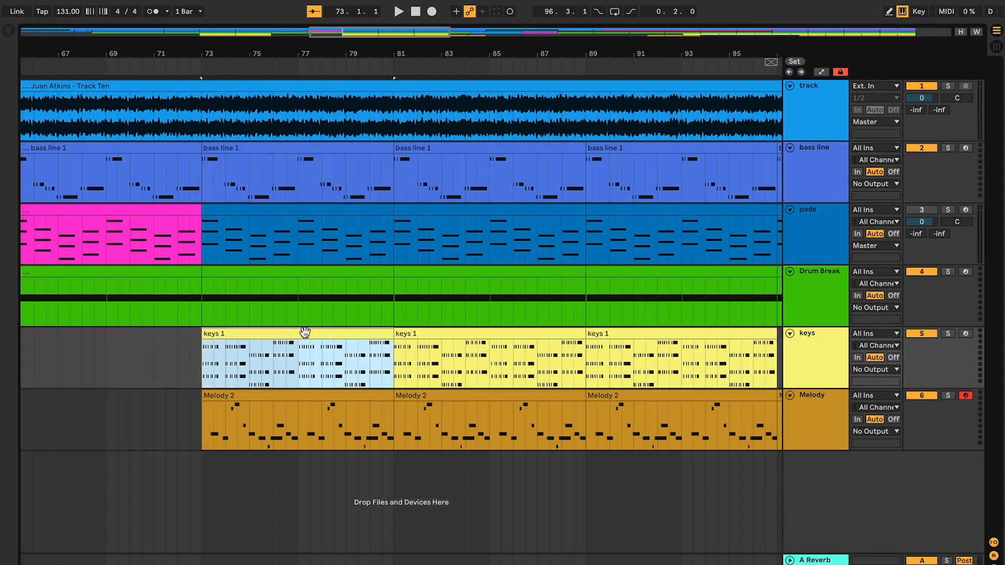
key("Delete")
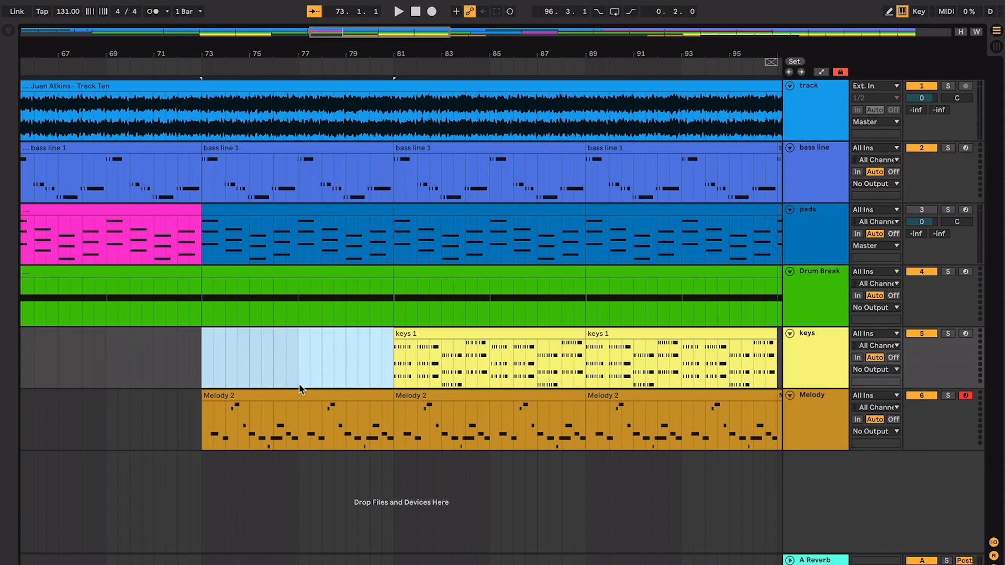
key("w")
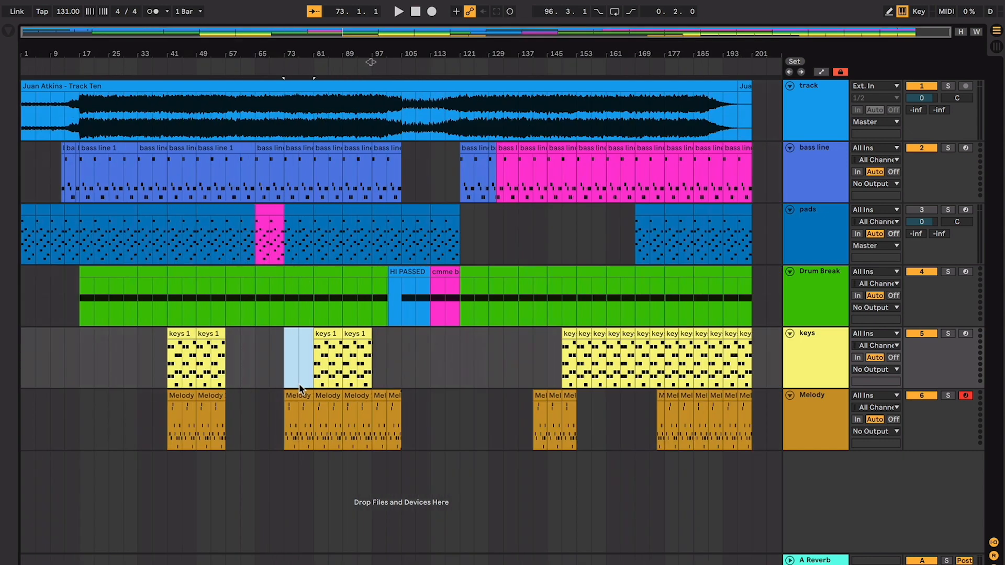
Step: Select the empty stretch of the keys track from bar 113 to bar 129
left_click(799, 364)
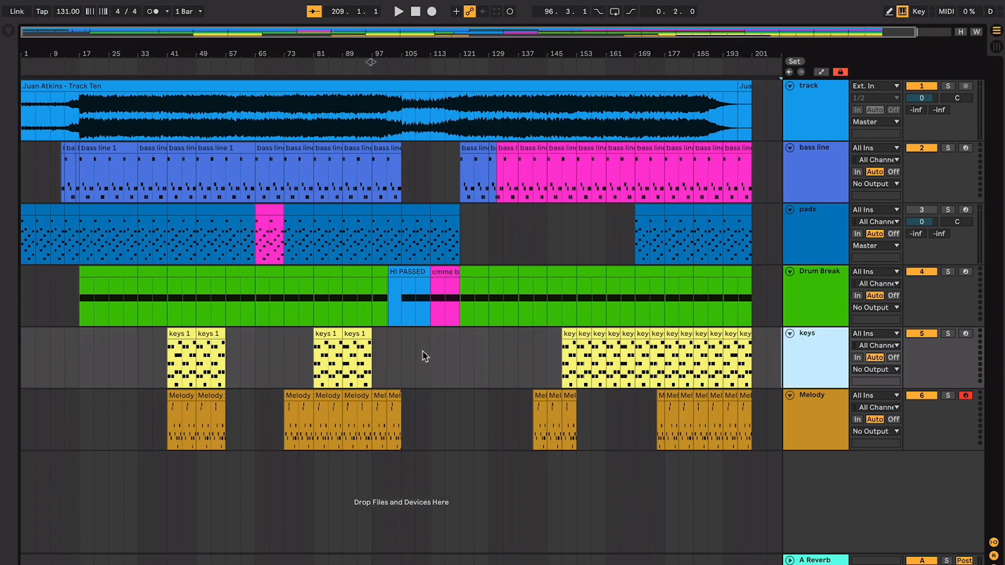
left_click_drag(440, 359, 477, 372)
key("shift+Right")
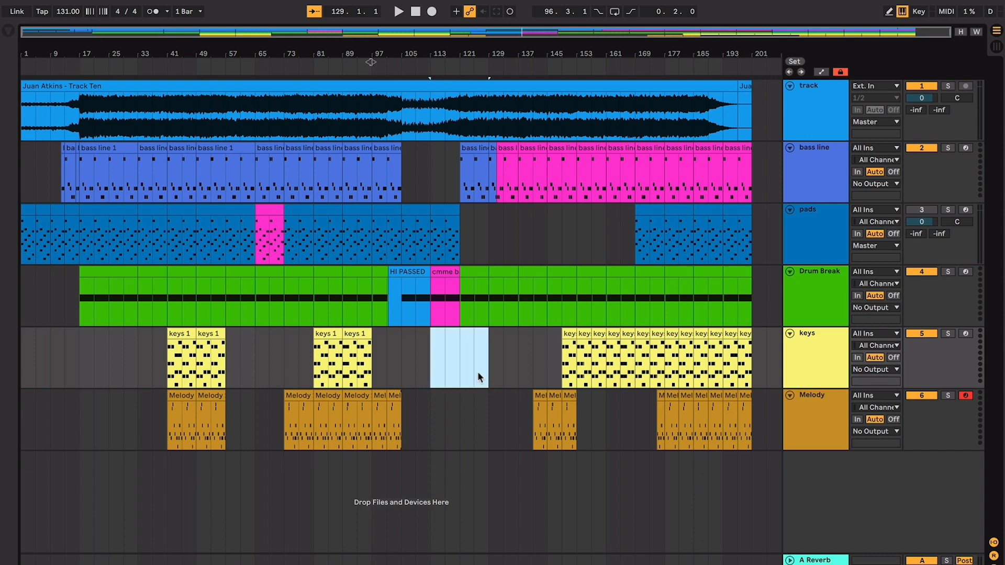